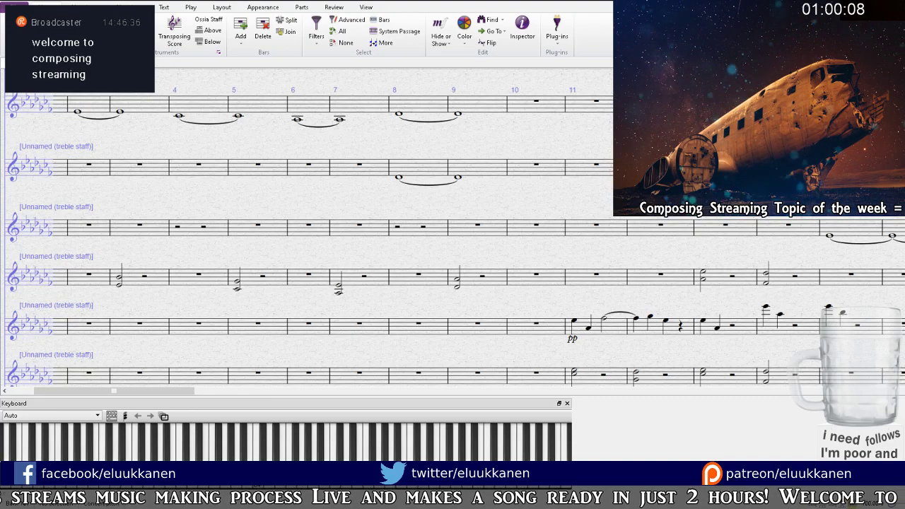
Step: Play back the score from bar 1 and follow all the staves through bar 22
drag(309, 203, 396, 431)
key(ctrl+minus)
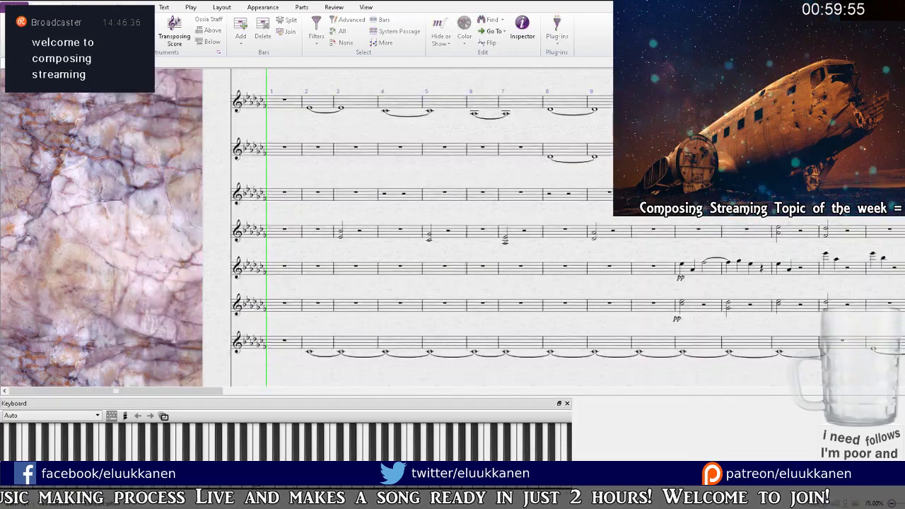
key(space)
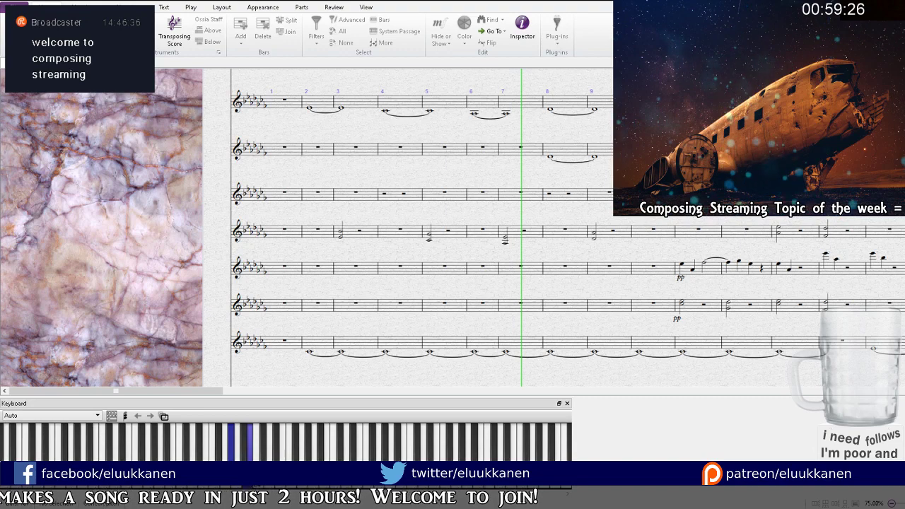
drag(631, 292, 389, 315)
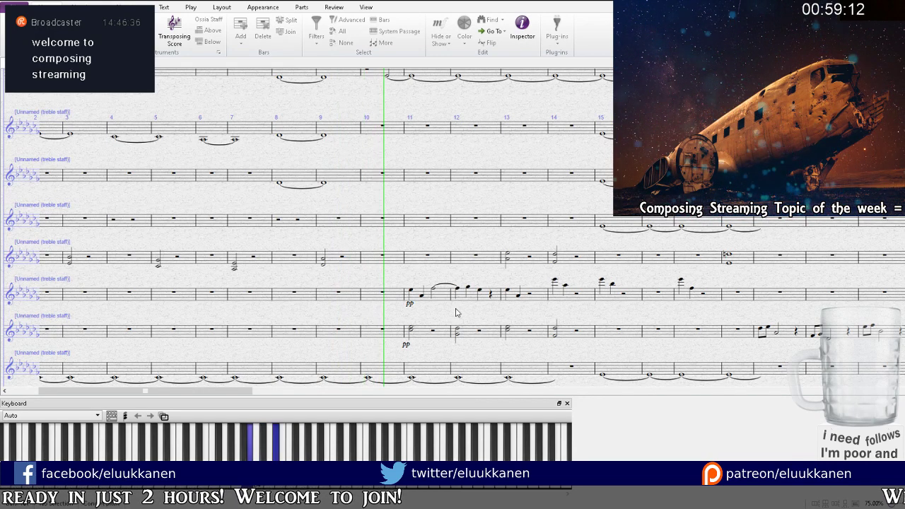
drag(501, 317, 229, 312)
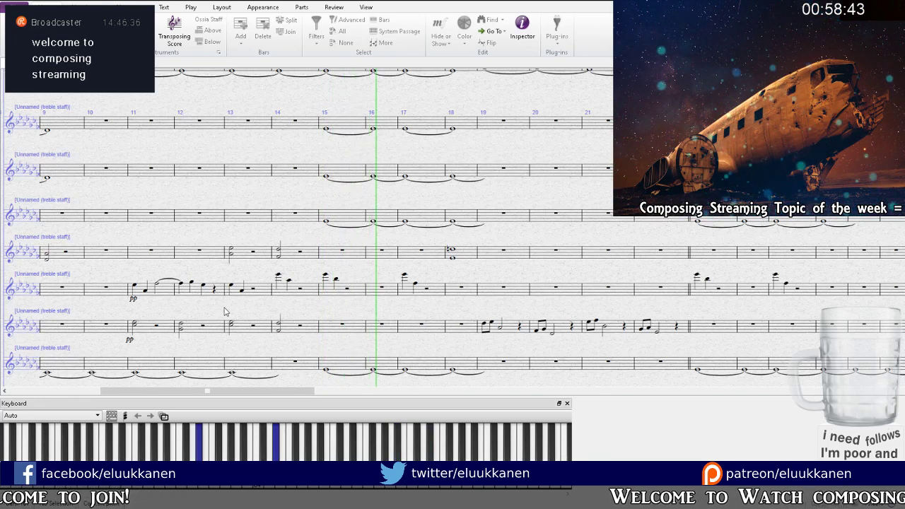
drag(552, 318, 424, 327)
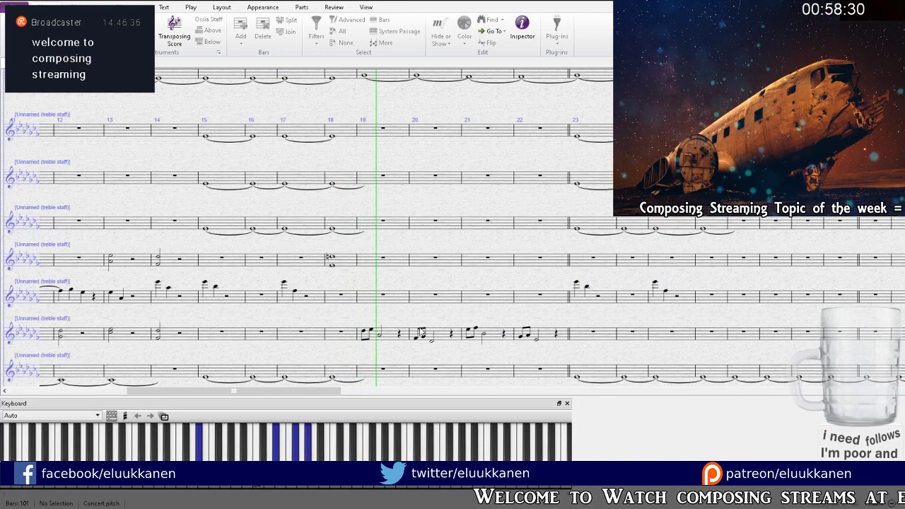
drag(453, 316, 248, 315)
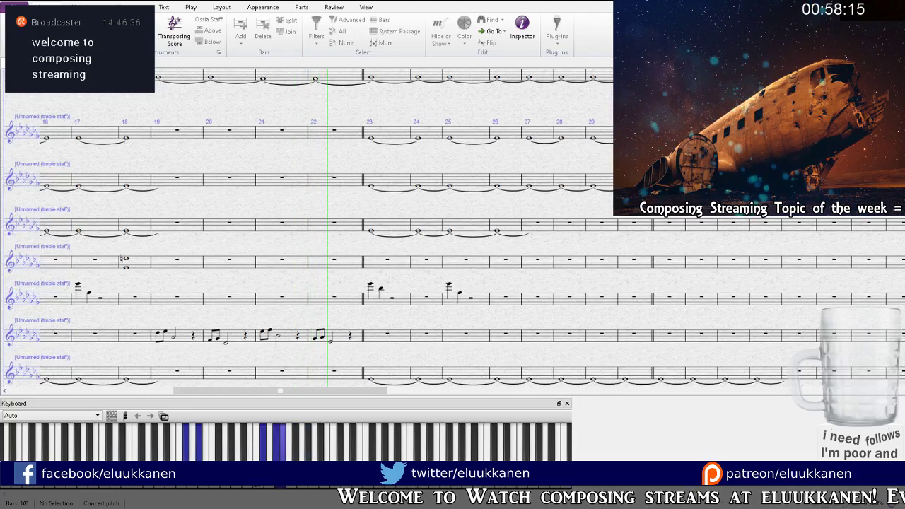
Step: Delete the whole notes in bar 22 on the top treble staff, the first bass staff and the lowest bass staff
key(ctrl+equal)
drag(313, 306, 401, 382)
click(367, 104)
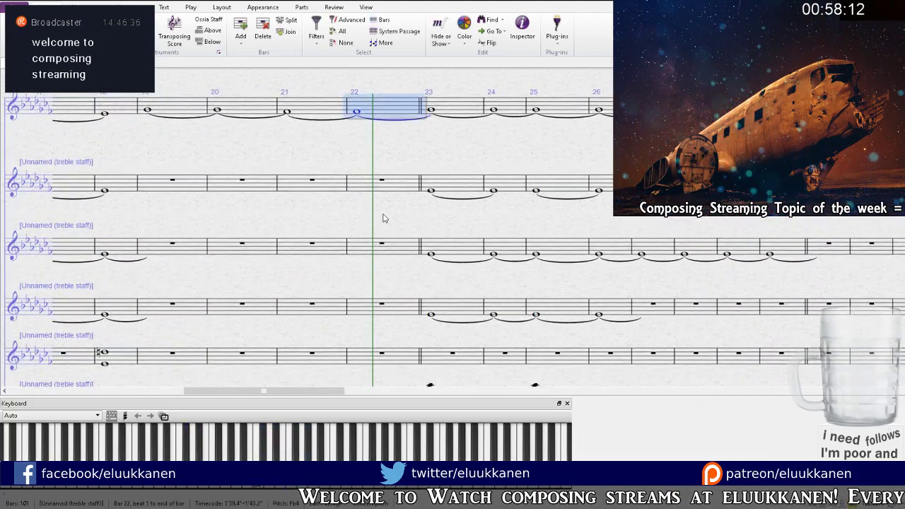
scroll(389, 226, down, 5)
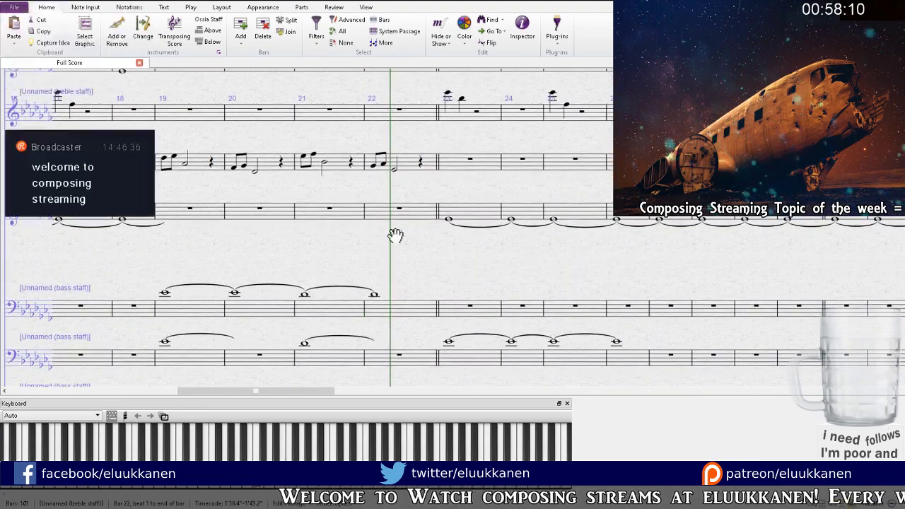
drag(390, 268, 410, 153)
click(405, 186)
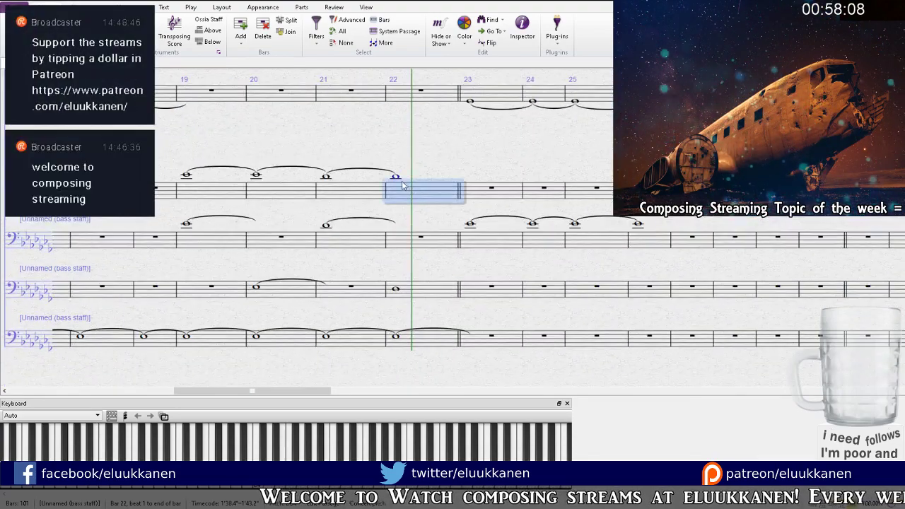
key(Delete)
click(417, 339)
key(Delete)
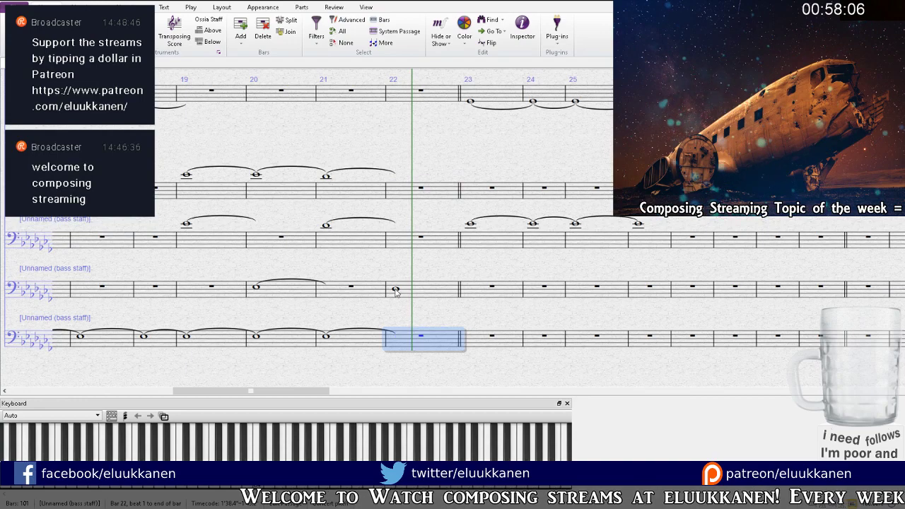
key(Escape)
Step: Clear all the notes in bars 23 to 34 across every staff from the lowest bass staff to the top treble staff
drag(352, 264, 340, 316)
click(340, 316)
scroll(517, 287, right, 5)
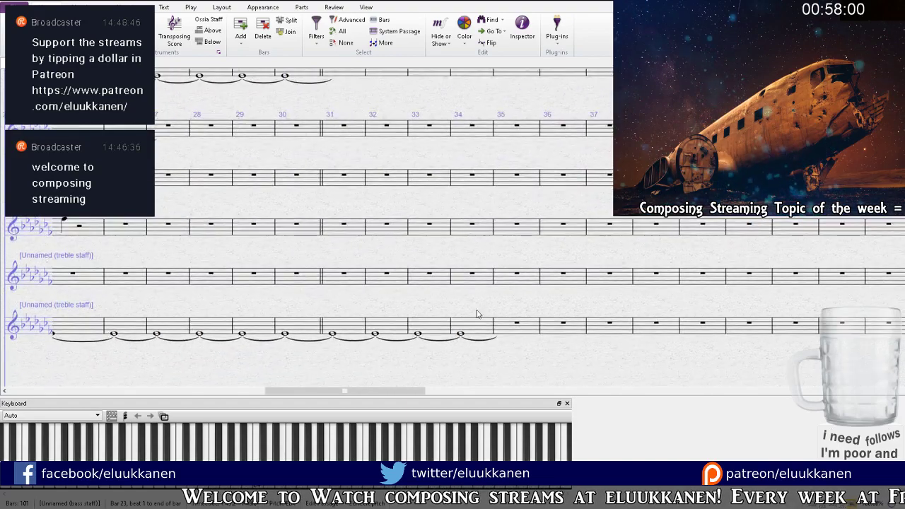
shift+click(474, 323)
key(Escape)
scroll(485, 246, down, 3)
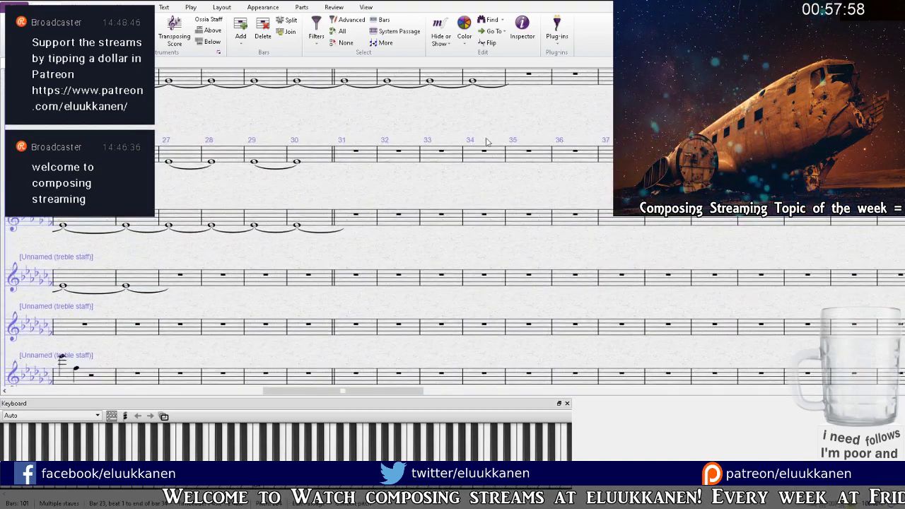
shift+click(507, 161)
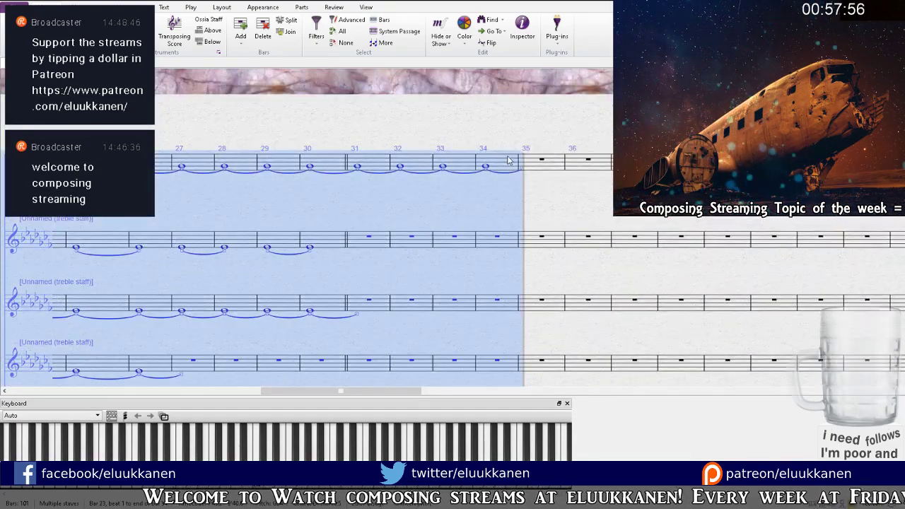
key(Delete)
drag(247, 154, 636, 179)
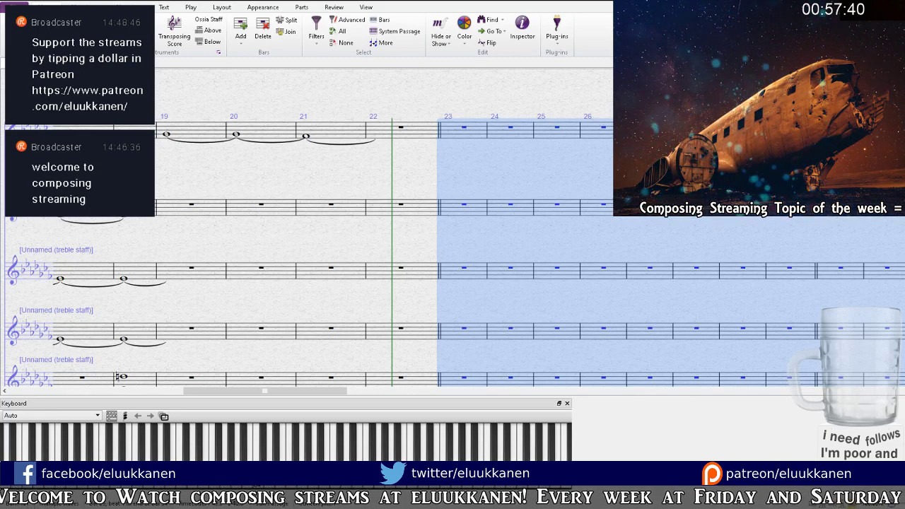
Step: Enter a whole note in bar 23 of the fifth treble staff and copy it to the fourth, clearing the original bar
drag(486, 246, 428, 349)
click(429, 302)
drag(428, 301, 422, 339)
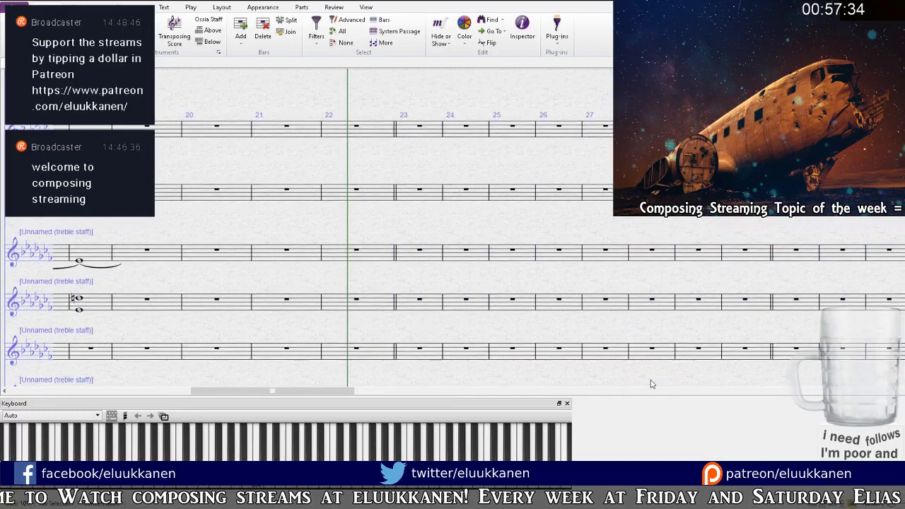
click(404, 307)
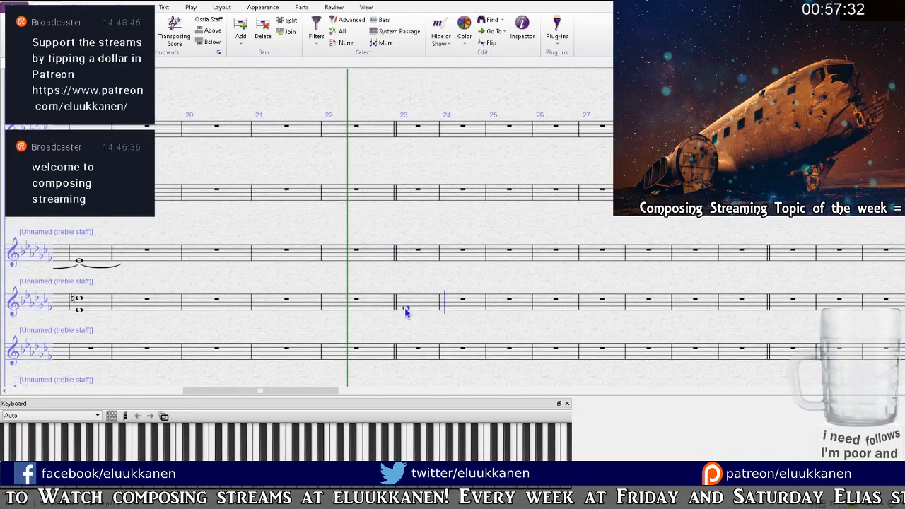
key(Escape)
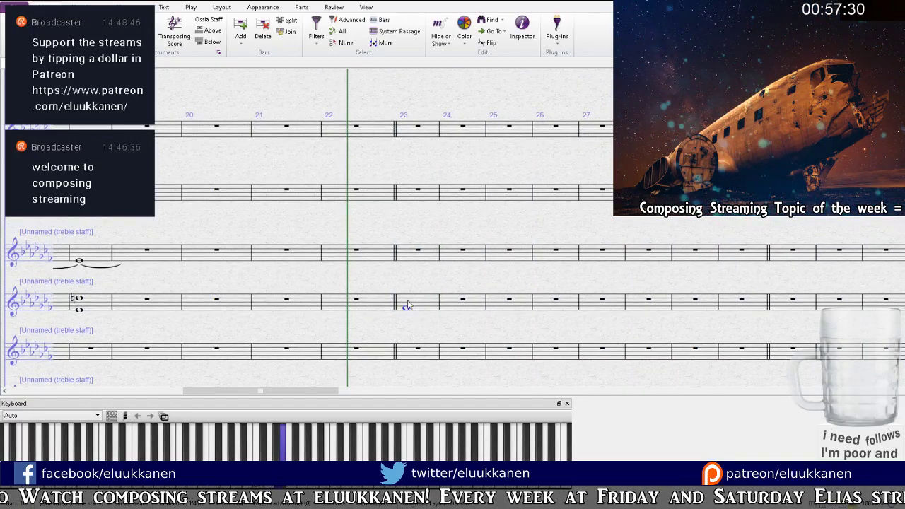
click(416, 306)
alt+click(406, 255)
click(431, 312)
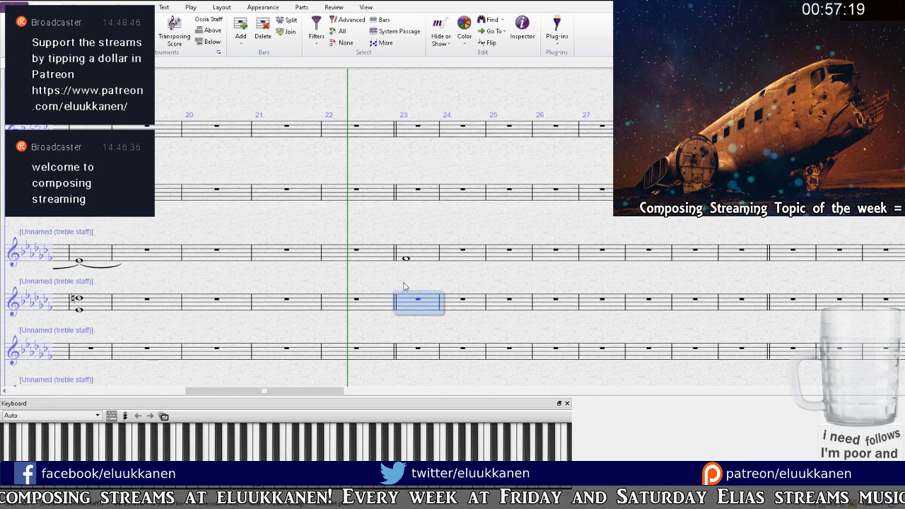
Step: Add a lower whole note to form a two-note chord in bar 23 of the fourth treble staff, and copy it to the third
scroll(424, 279, up, 1)
click(402, 285)
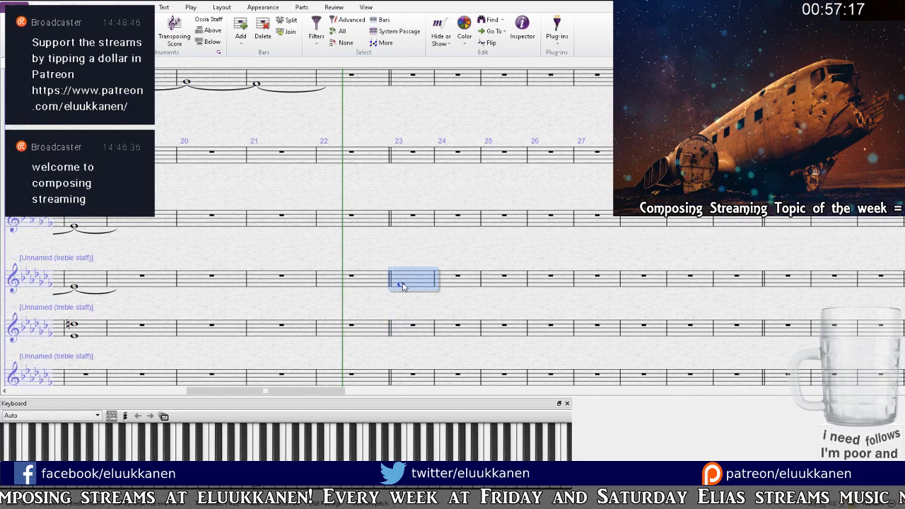
click(402, 287)
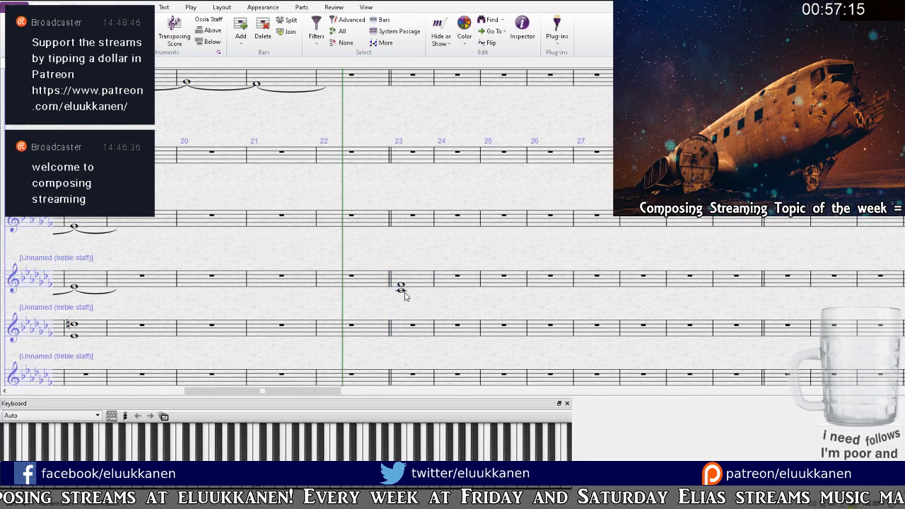
key(3)
key(ctrl+c)
click(404, 223)
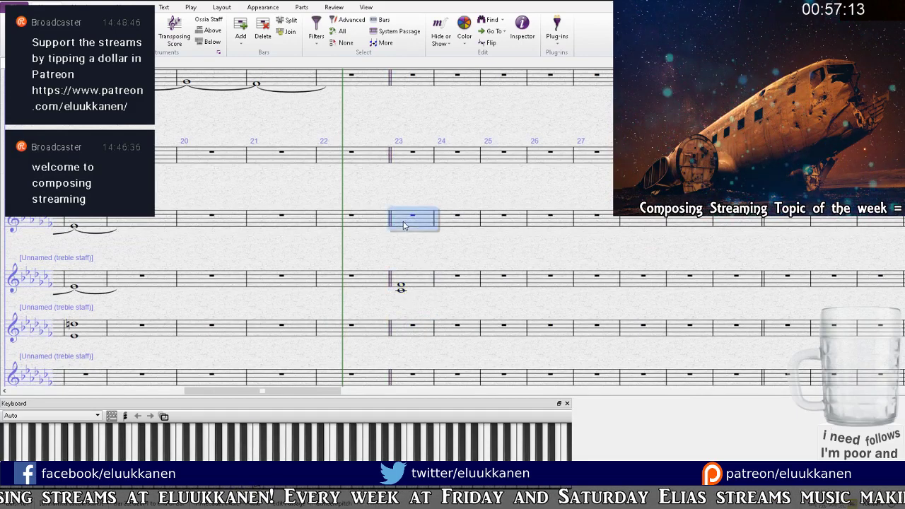
key(ctrl+v)
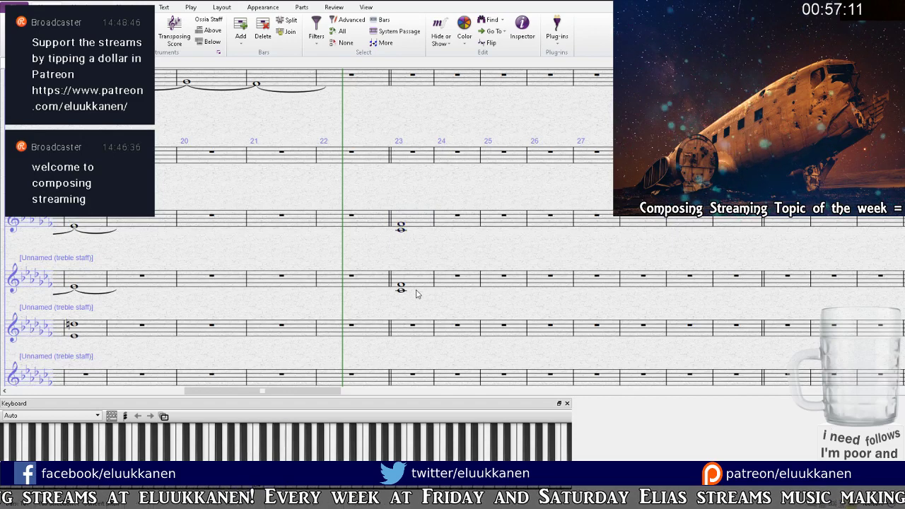
Step: Clear bar 23 of the fourth treble staff and copy the third staff's chord into bar 23 of the second treble staff
click(418, 281)
key(Delete)
drag(420, 257, 412, 305)
click(406, 254)
click(396, 208)
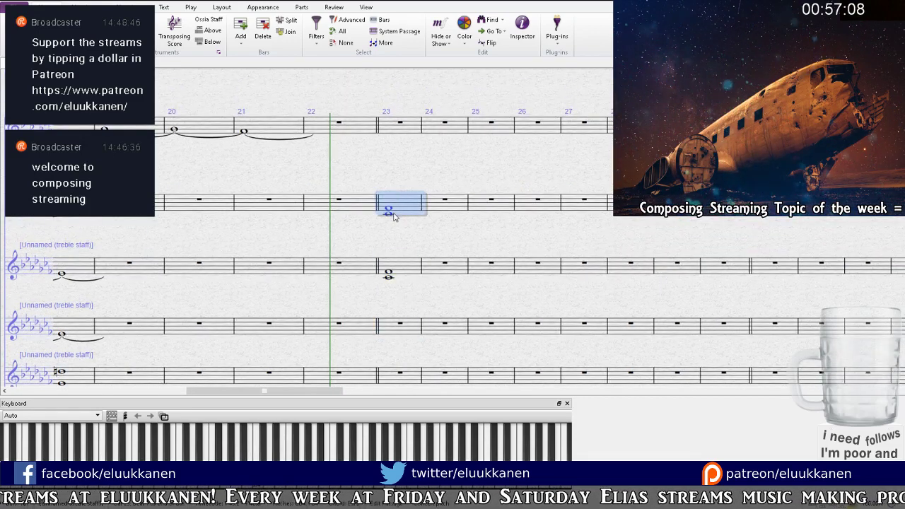
key(ctrl+v)
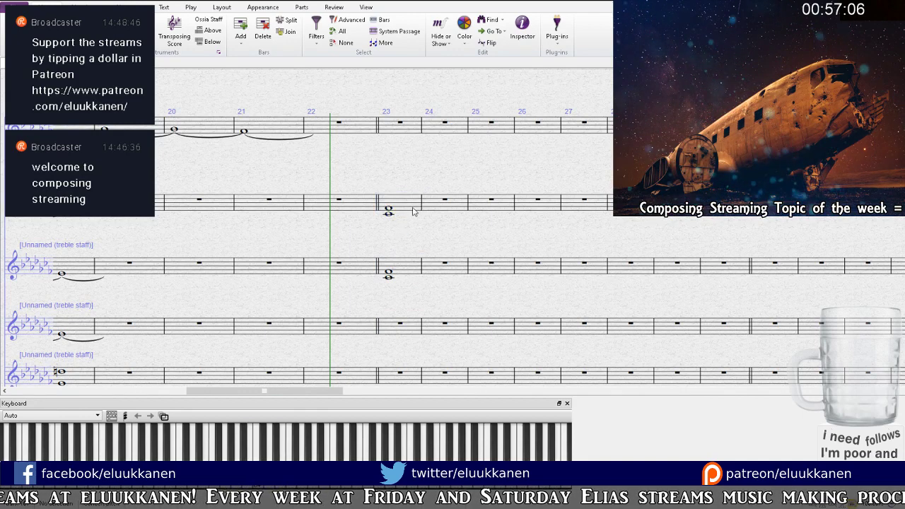
Step: Extend the upper note of the second treble staff's bar 23 chord with tied whole notes in bars 24 to 26
click(394, 211)
click(388, 209)
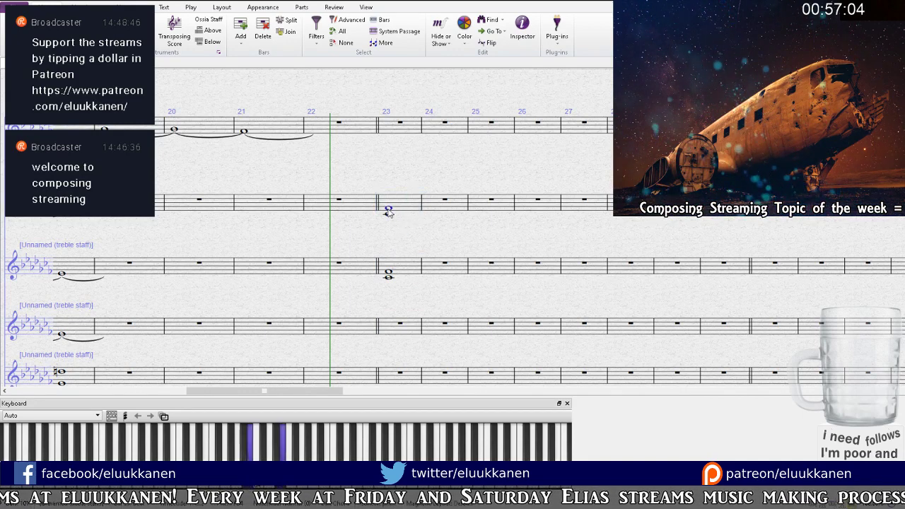
key(Return)
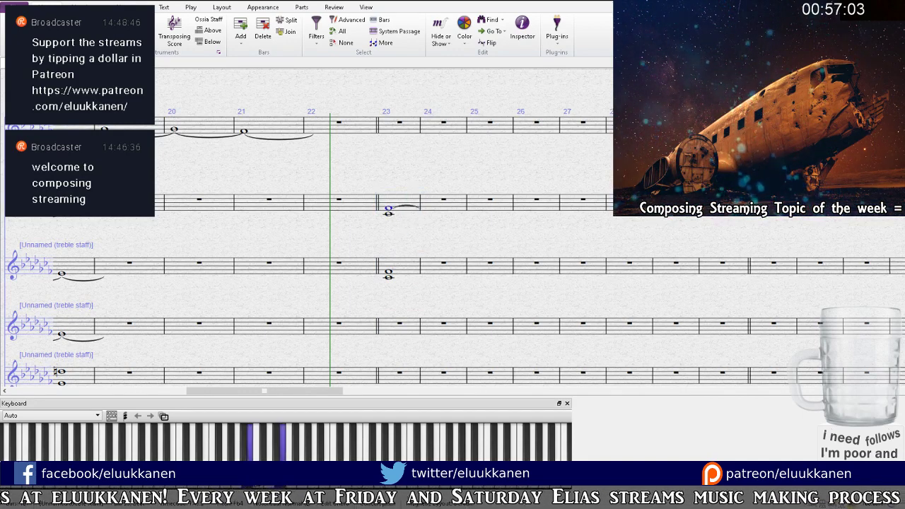
alt+click(438, 210)
alt+click(479, 209)
alt+click(519, 209)
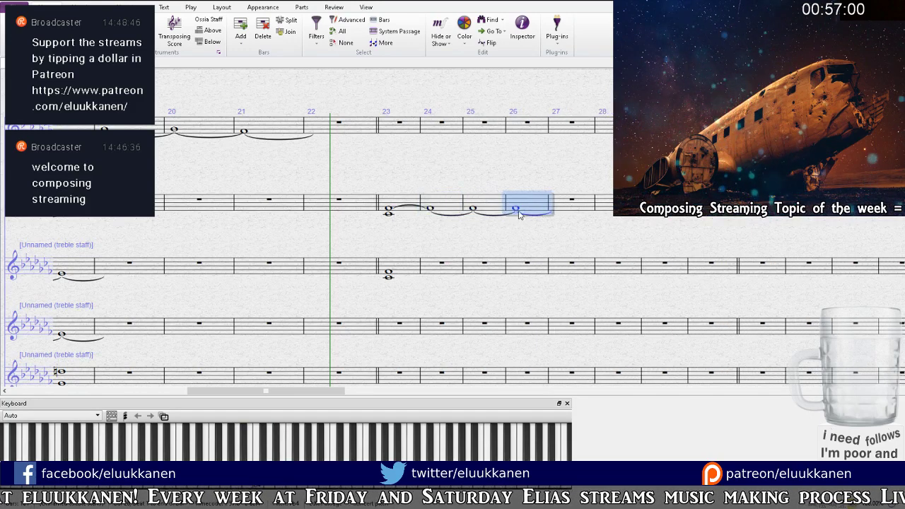
Step: Extend the lower note of the third treble staff's bar 23 chord with tied whole notes in bars 24 to 26
click(389, 276)
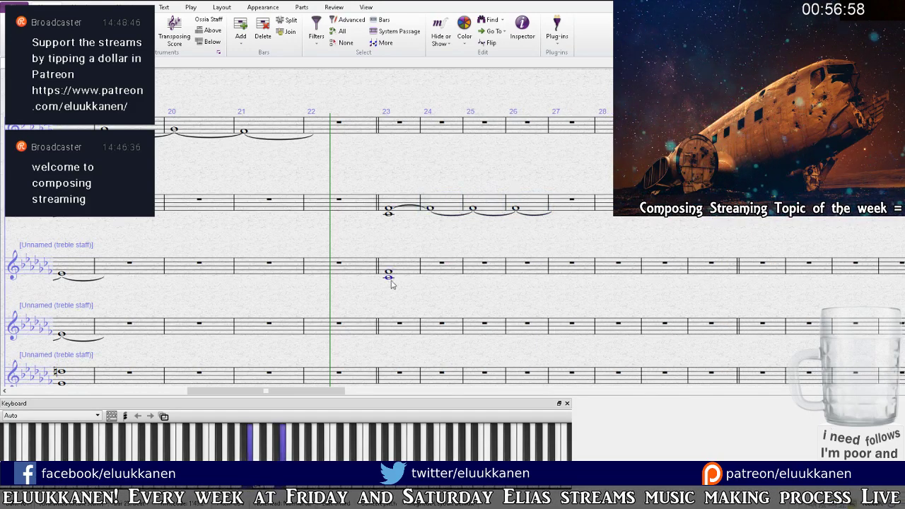
alt+click(439, 269)
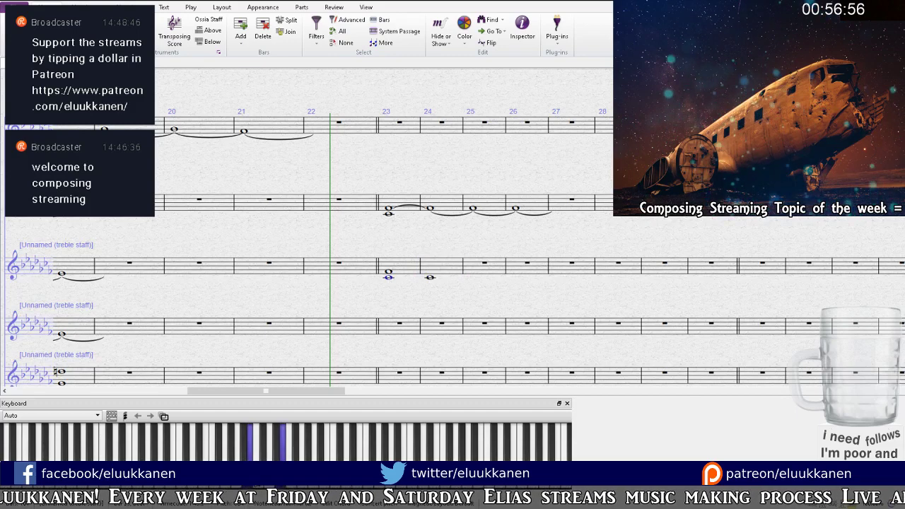
key(Return)
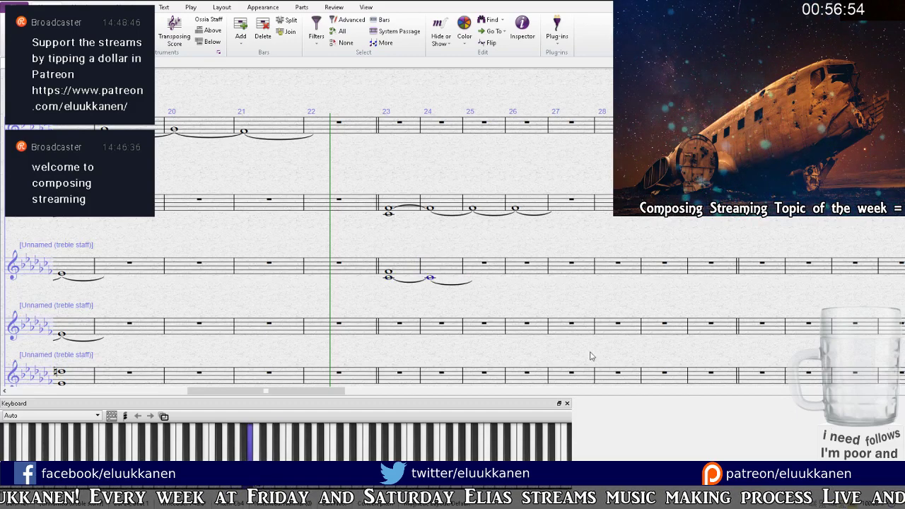
alt+click(488, 272)
key(Return)
alt+click(535, 276)
key(Return)
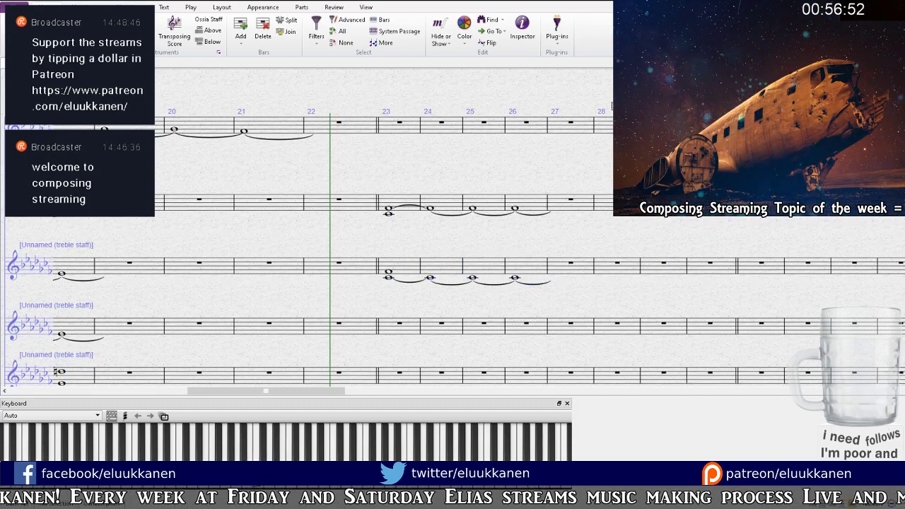
Step: Play back the passage around bars 22 to 24 to check the new sustained notes
key(space)
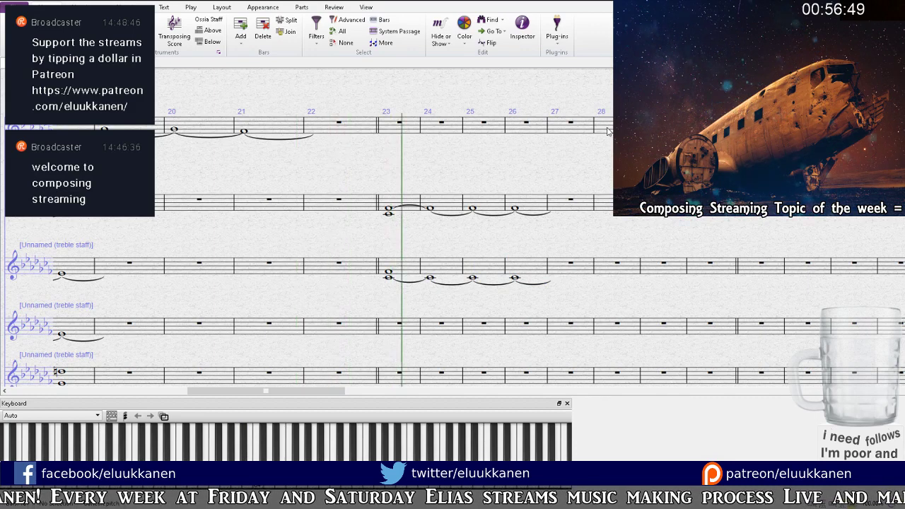
key(space)
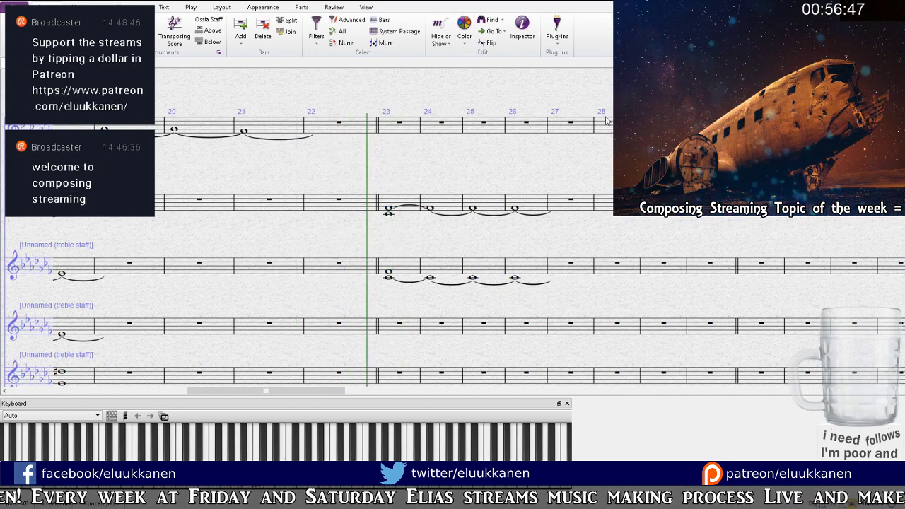
key(ctrl+minus)
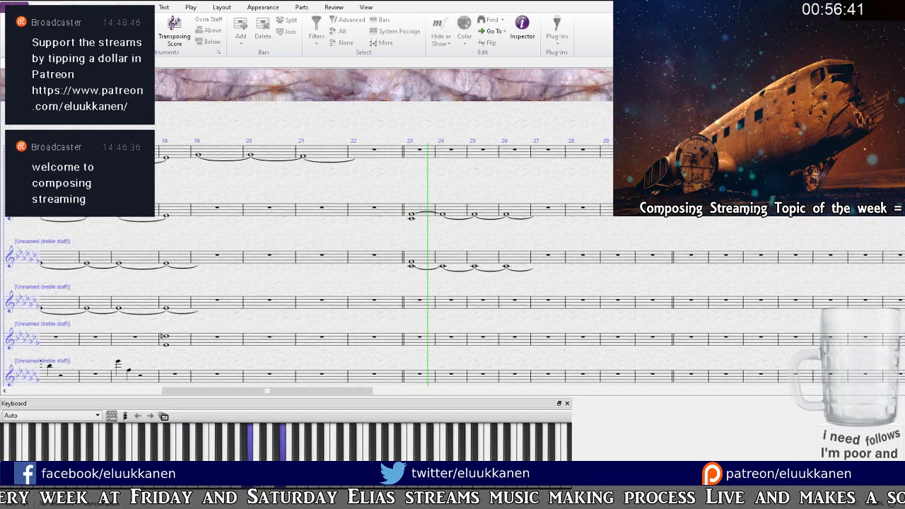
scroll(440, 246, up, 2)
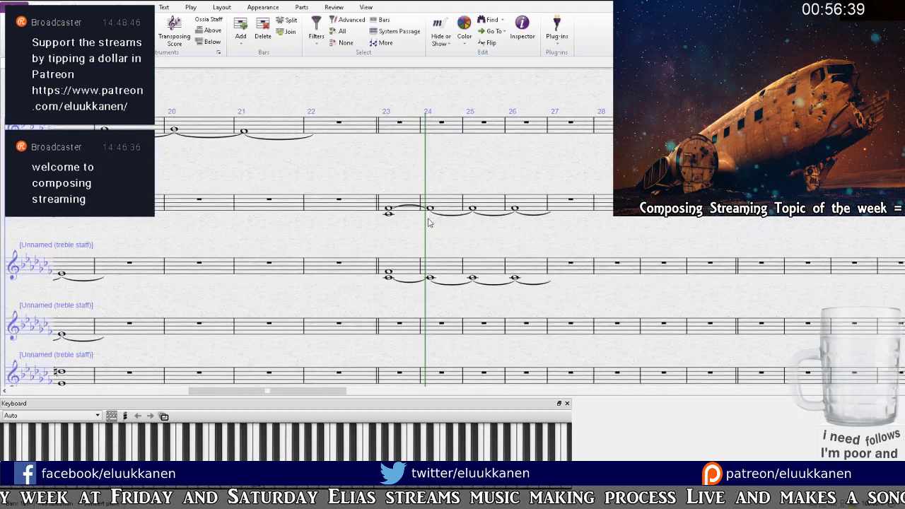
Step: Move the sustained notes in bars 23 to 26 from the second and third treble staves to the upper two bass staves
click(403, 267)
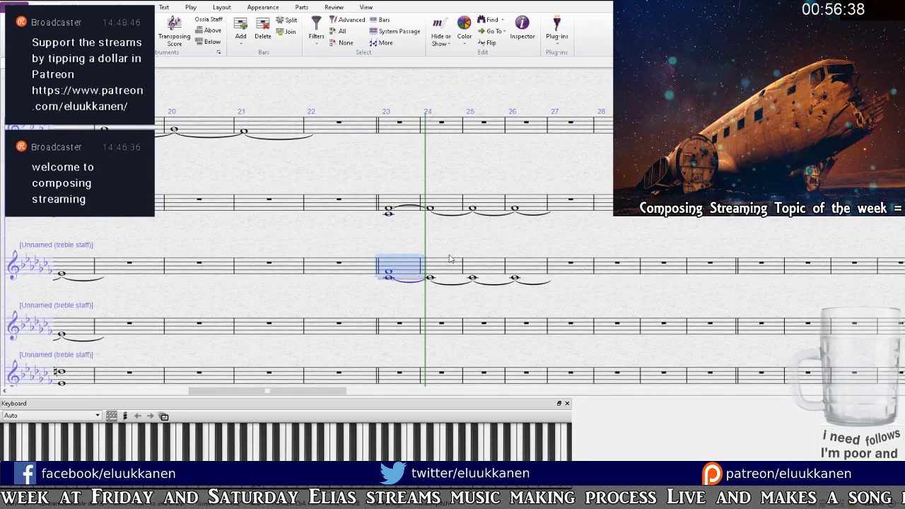
shift+click(539, 206)
key(Delete)
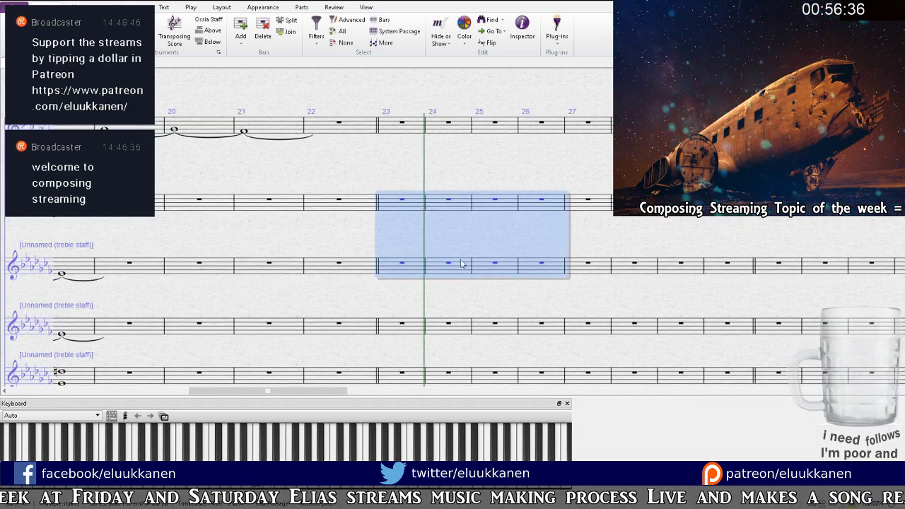
scroll(428, 269, down, 5)
click(420, 269)
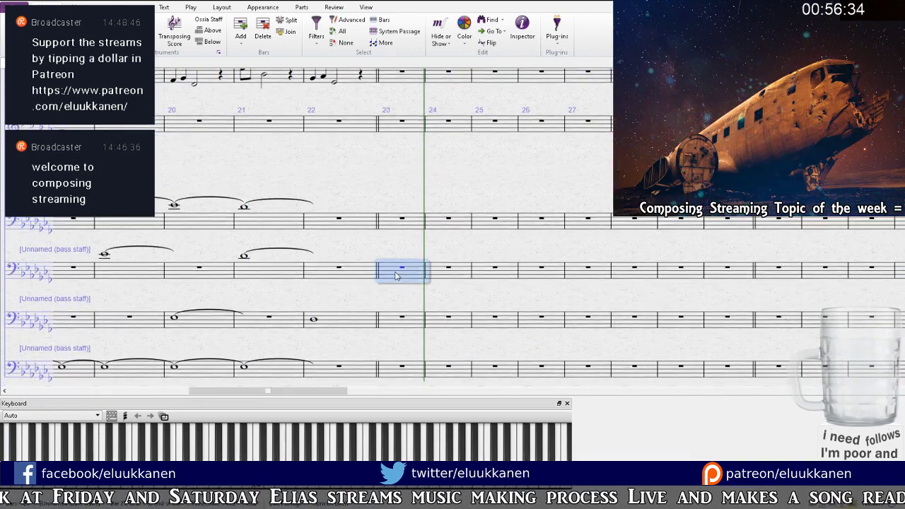
click(400, 234)
key(ctrl+z)
Step: Audition the first bass staff's sustained notes and clear bars 23 to 26 of the second bass staff
click(389, 210)
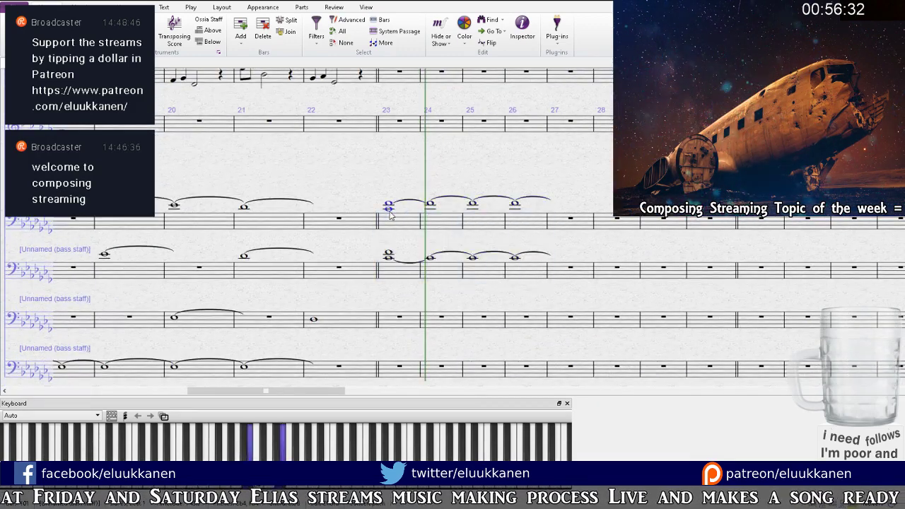
click(429, 205)
click(473, 205)
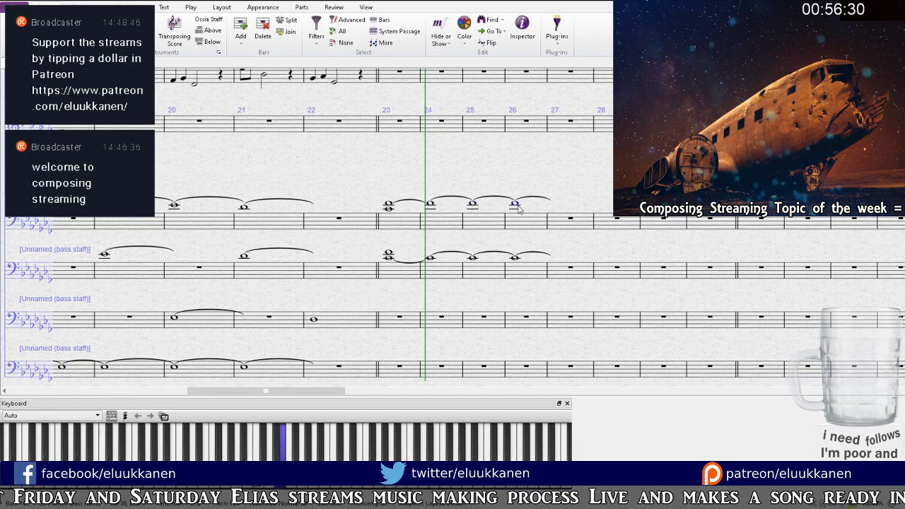
click(400, 273)
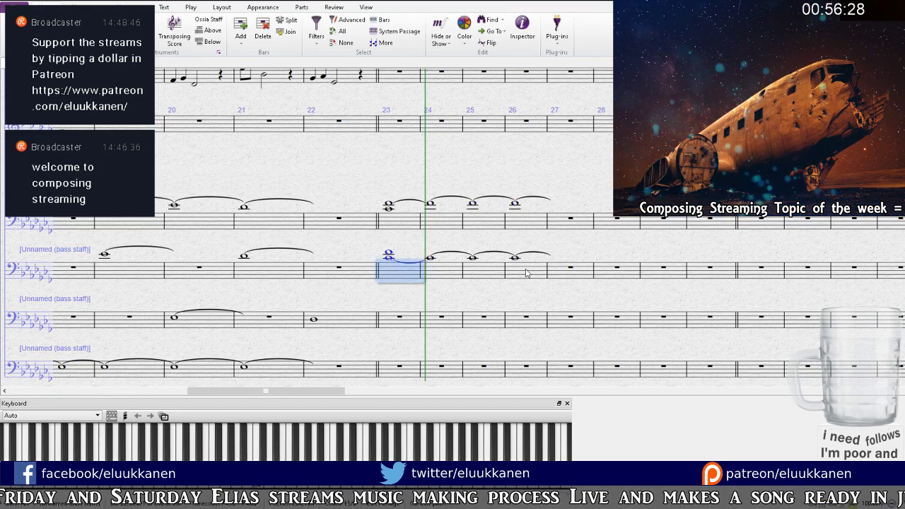
shift+click(527, 273)
key(Delete)
Step: Remove the lower note of the first bass staff's bar 23 chord and repeat bars 23 to 26 in bars 27 to 30
click(399, 223)
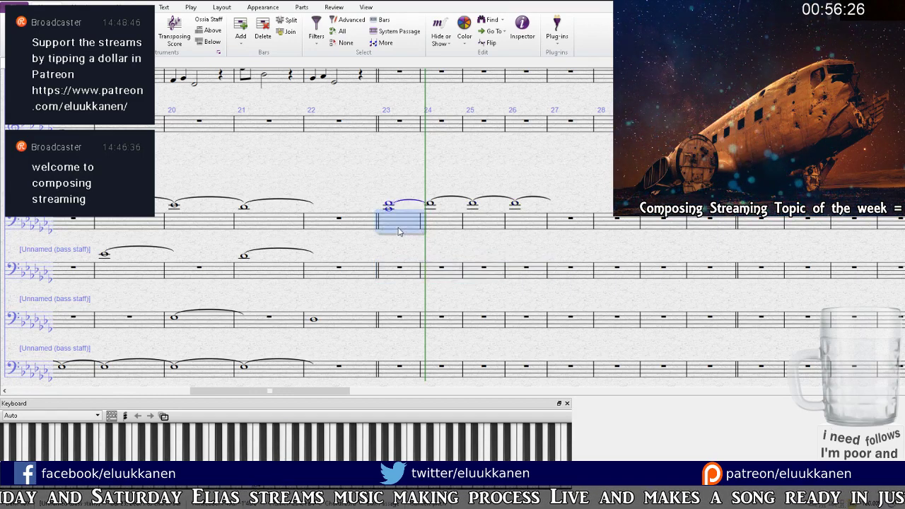
click(387, 210)
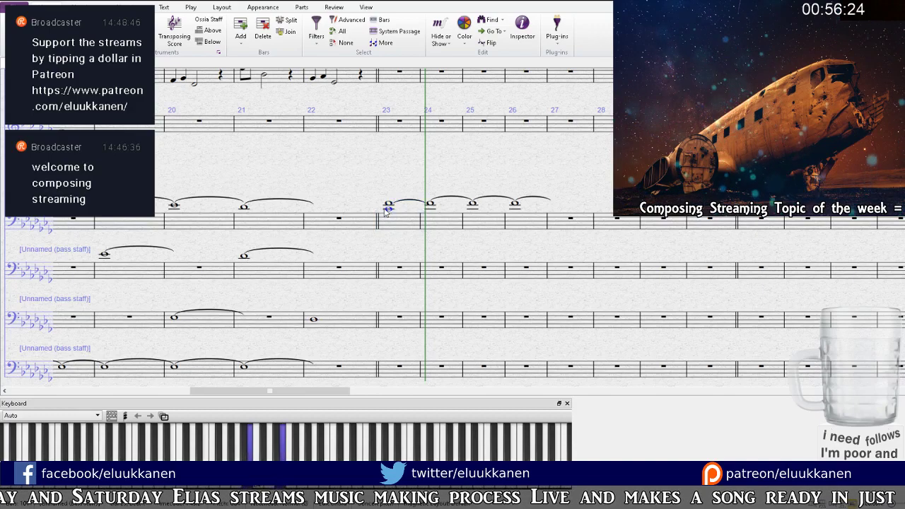
click(401, 224)
shift+click(534, 227)
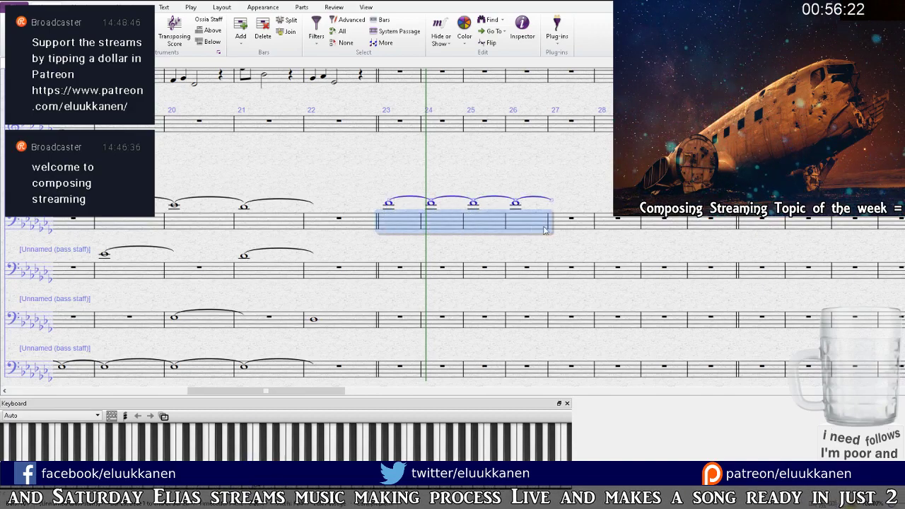
click(572, 225)
key(shift+Right)
key(shift+Right)
drag(562, 241, 477, 228)
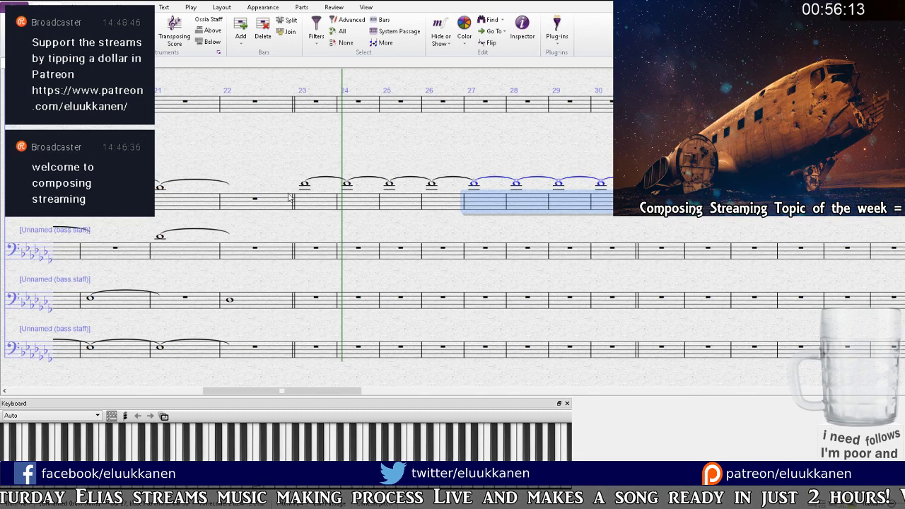
click(365, 283)
key(ctrl+v)
key(ctrl+z)
Step: Copy the tied whole notes into bars 23 to 26 of the lowest bass staff and repeat them in bars 27 to 30
click(365, 327)
key(ctrl+v)
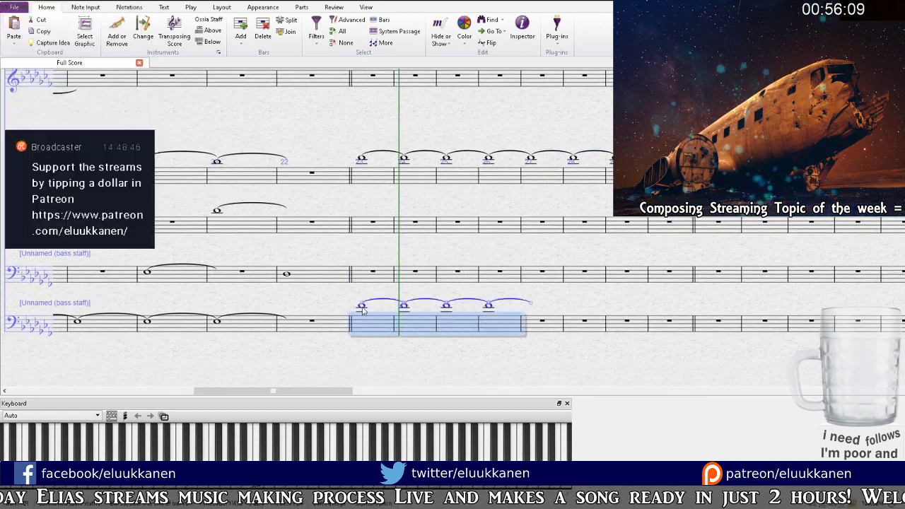
key(Escape)
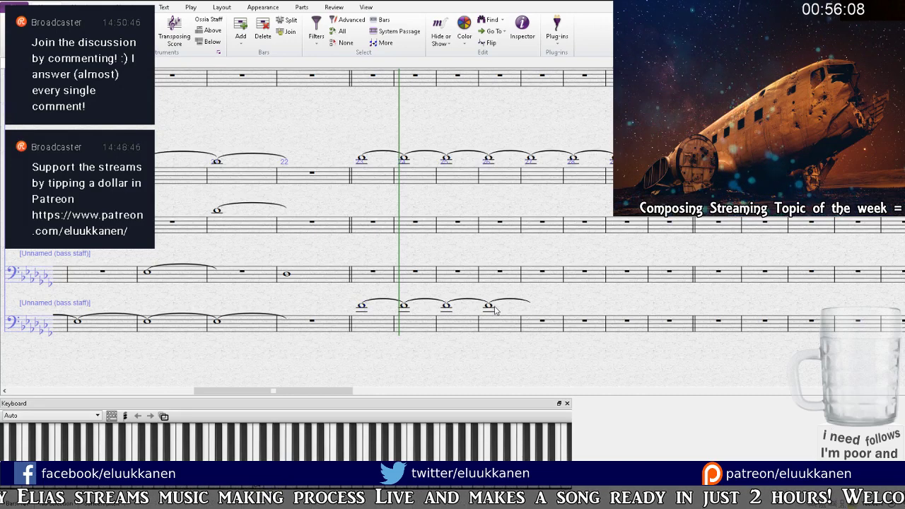
click(501, 326)
key(shift+Left)
key(shift+Left)
key(shift+Left)
click(536, 329)
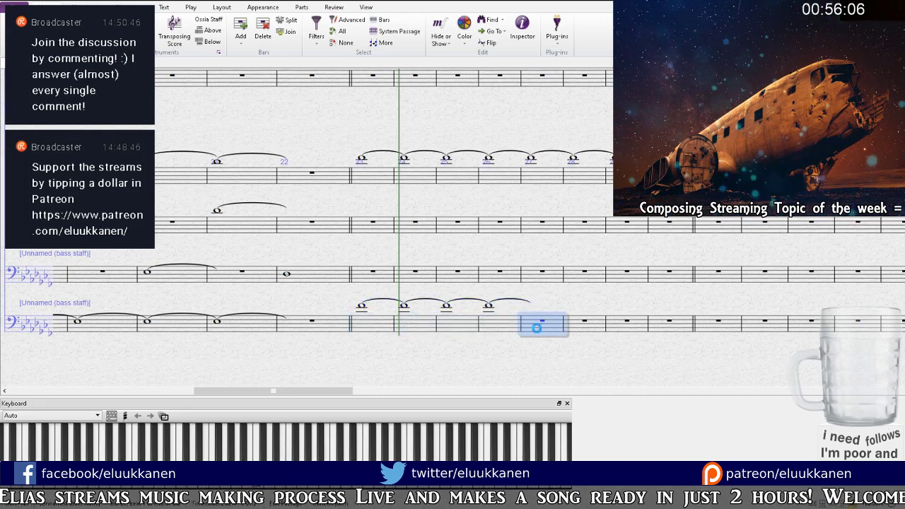
key(ctrl+v)
key(Escape)
Step: Add a rising upper line of tied whole notes above the sustained note in bars 25 to 30 of the lowest bass staff
click(447, 307)
key(Up)
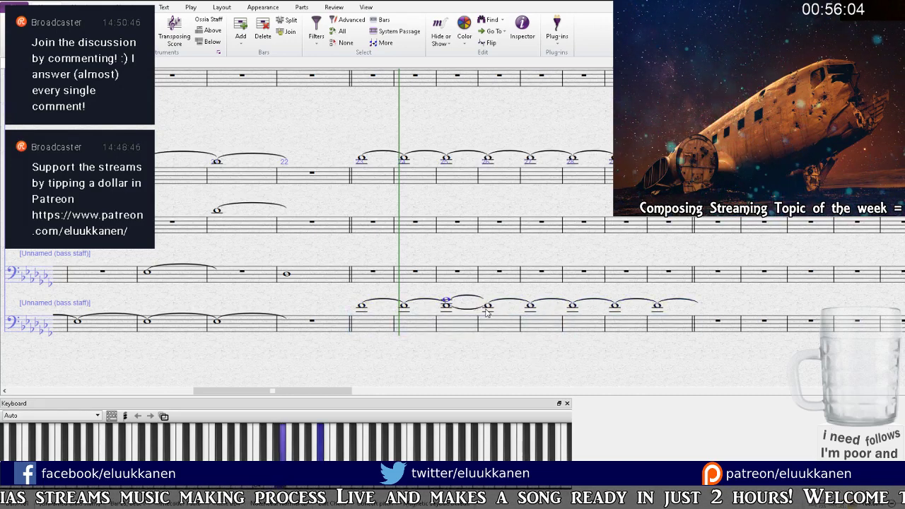
key(Up)
key(Escape)
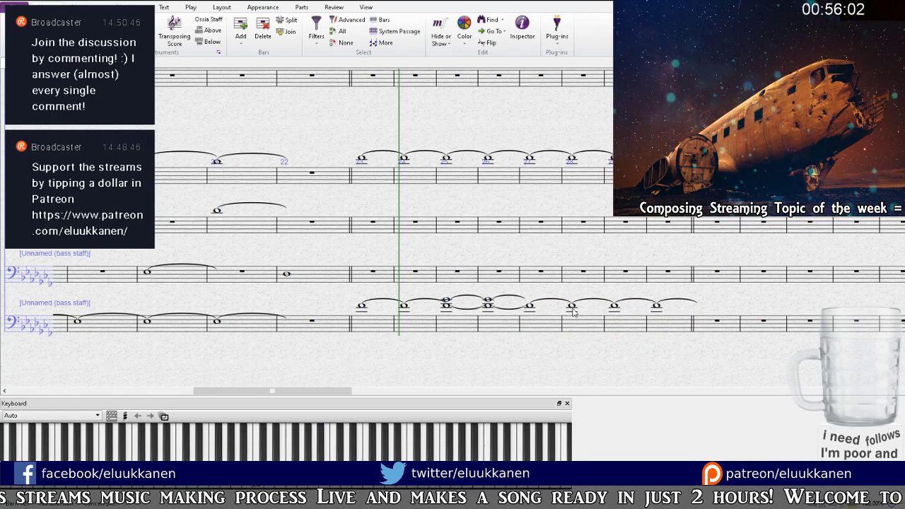
click(531, 307)
key(Up)
key(Escape)
click(572, 306)
key(Up)
click(612, 307)
key(Up)
click(655, 306)
key(Up)
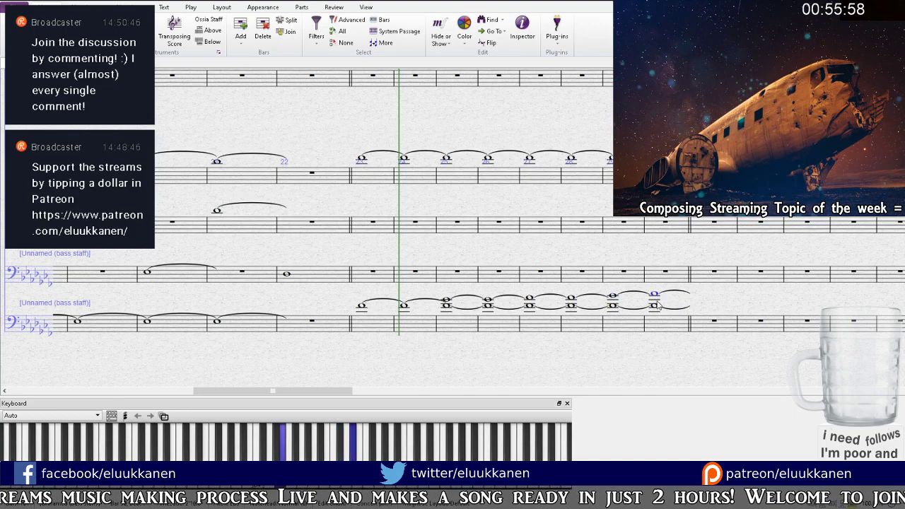
Step: Play back the passage from the end of bar 22 to bar 25 to check the new bass harmonies
drag(640, 273, 610, 284)
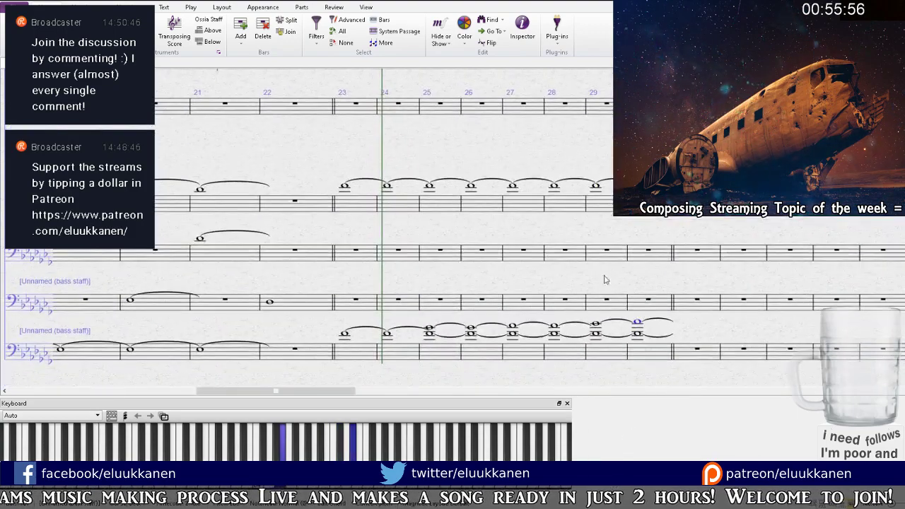
key(Escape)
key(bracketleft)
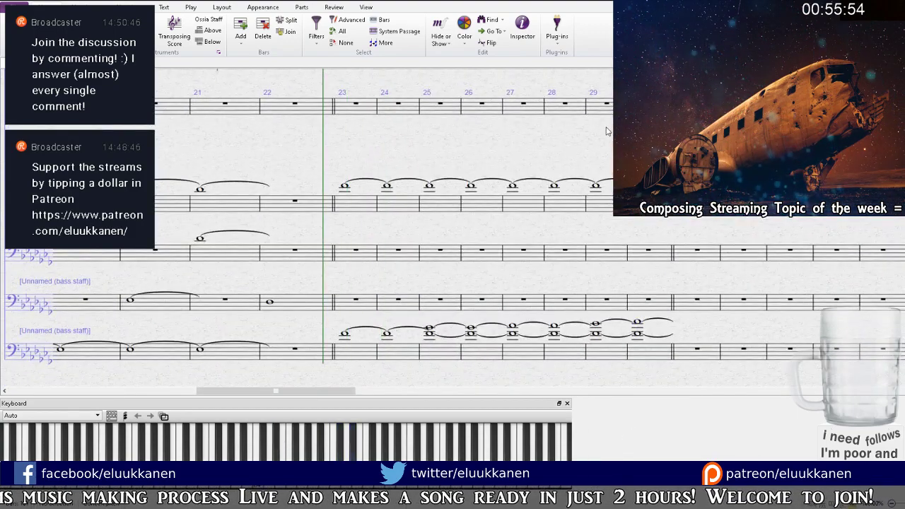
key(ctrl+minus)
key(space)
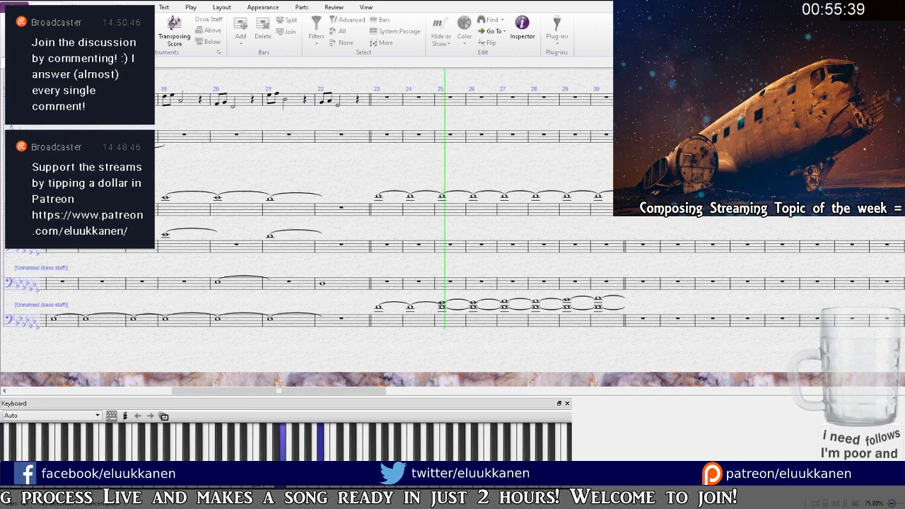
key(space)
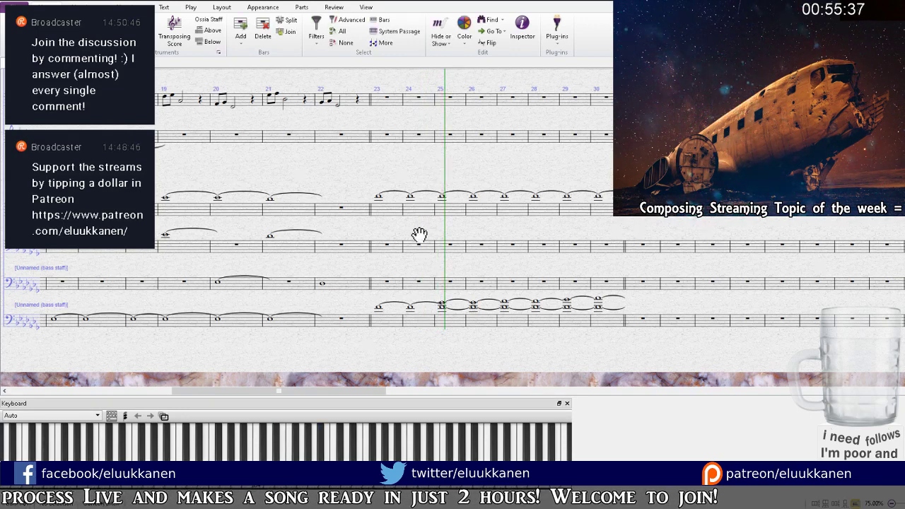
Step: Replace the whole note in bar 24 of the first bass staff with a dotted half note and a quarter note on the same pitch
drag(417, 235, 436, 255)
key(6)
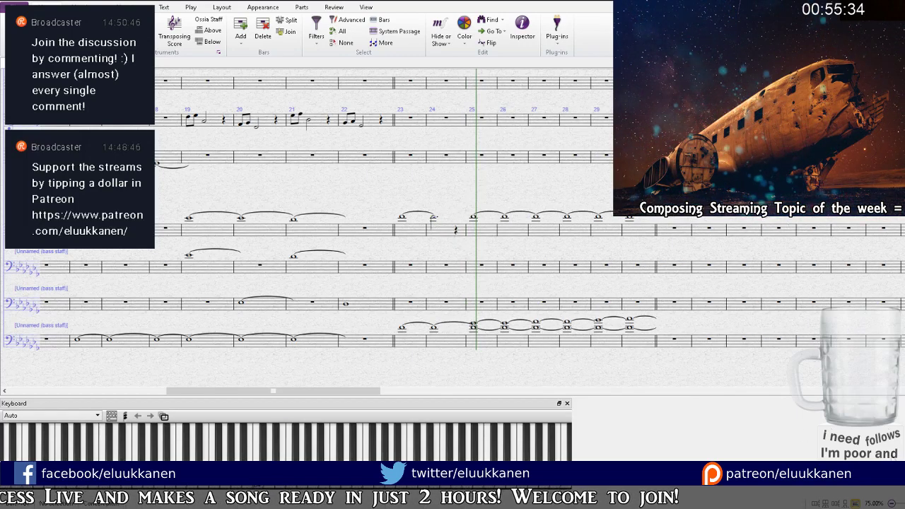
click(457, 220)
key(shift+Left)
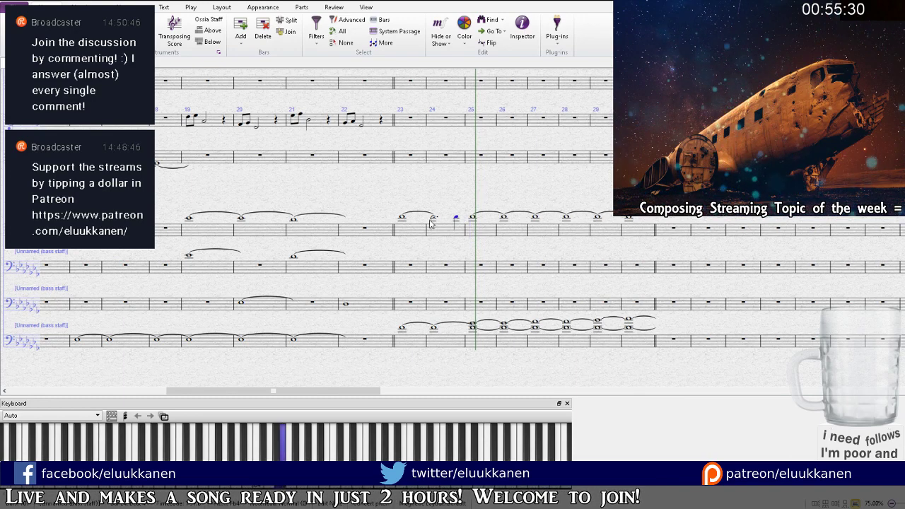
key(Up)
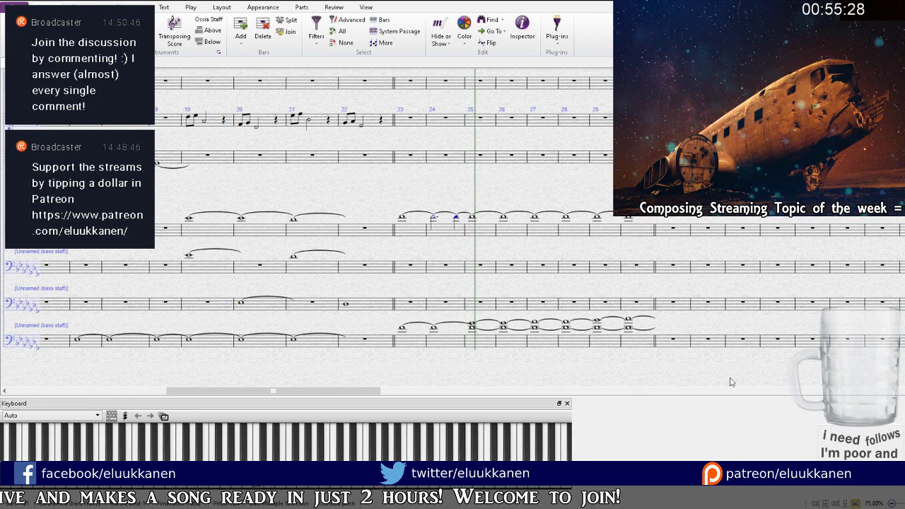
Step: Try adding a second above the quarter note in bar 24 and the whole note in bar 25 of the first bass staff
click(457, 219)
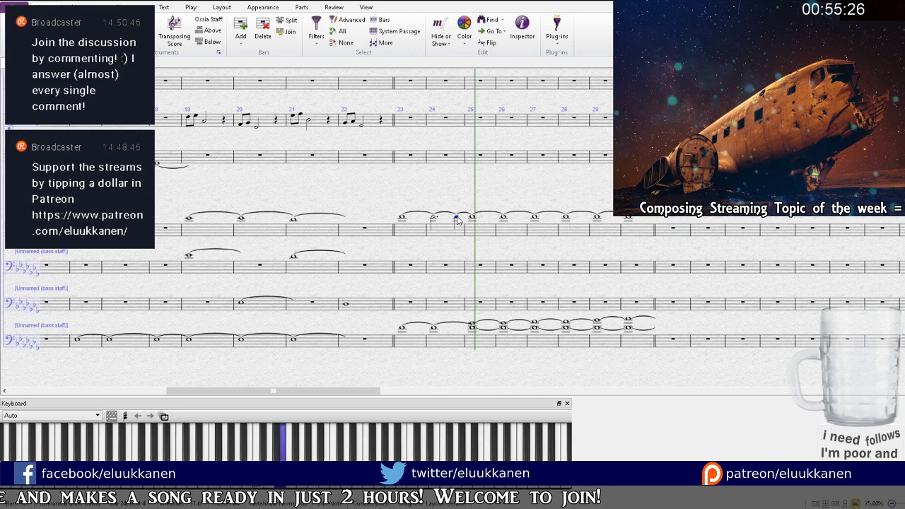
key(2)
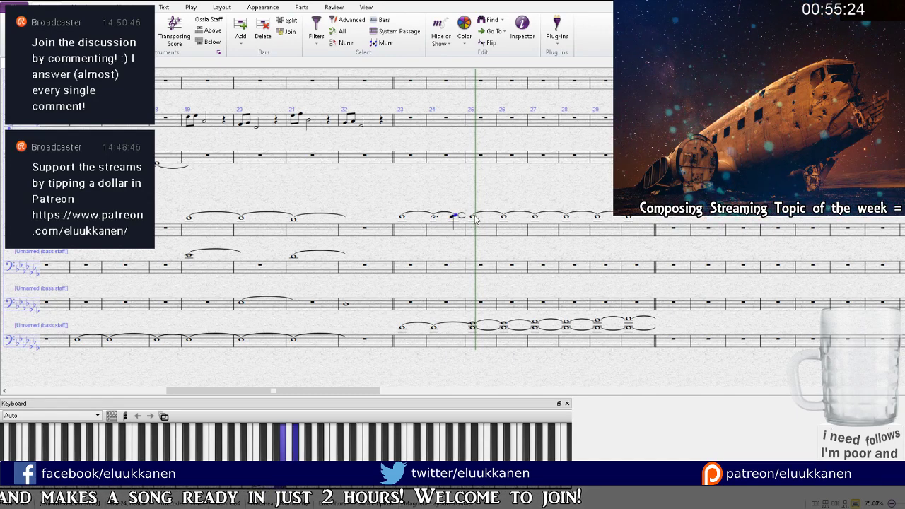
key(2)
click(509, 218)
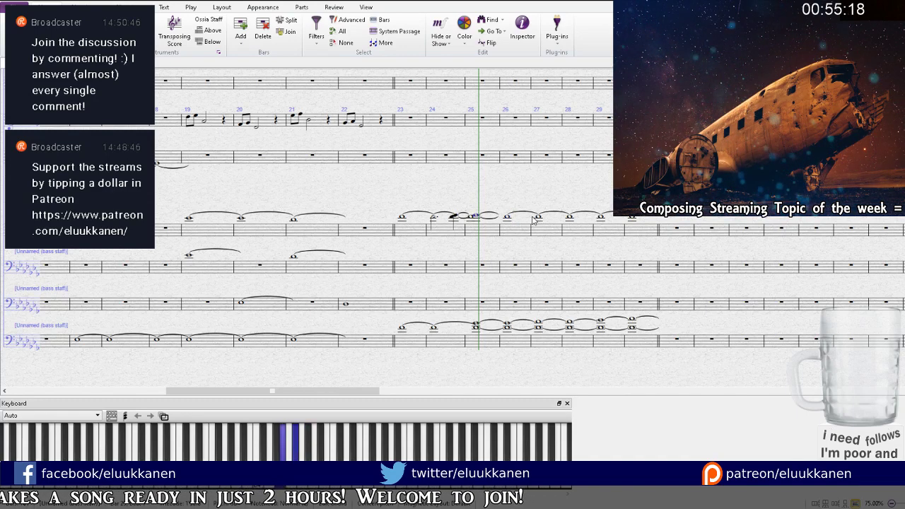
key(ctrl+z)
key(ctrl+z)
key(ctrl+z)
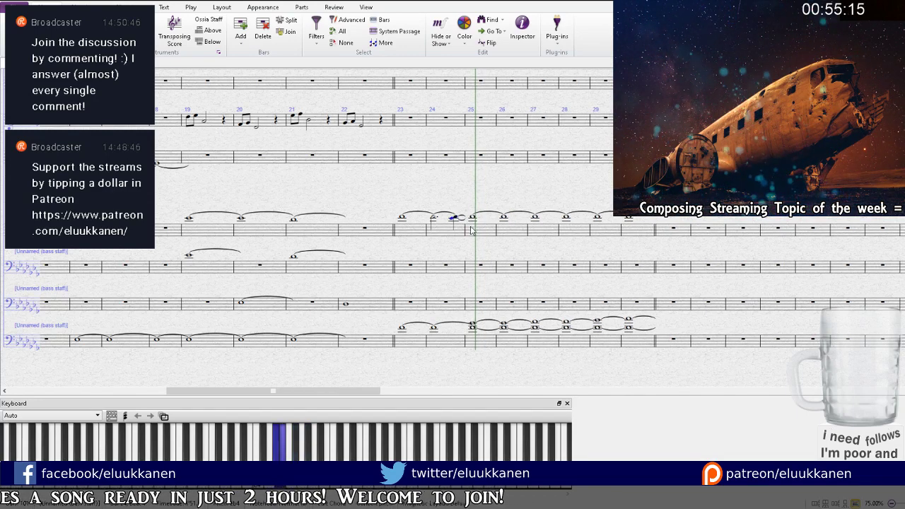
Step: Add a lower voice beneath the first bass staff's bar 24 quarter note and the whole notes in bars 25 and 26
key(ctrl+y)
key(ctrl+y)
key(ctrl+y)
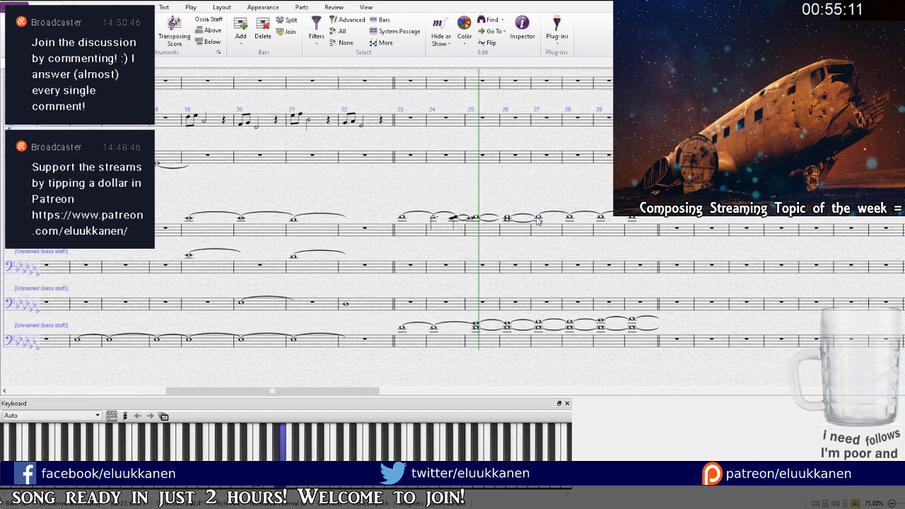
Step: Split the first bass staff's whole note in bar 27 into two tied half notes
key(ctrl+z)
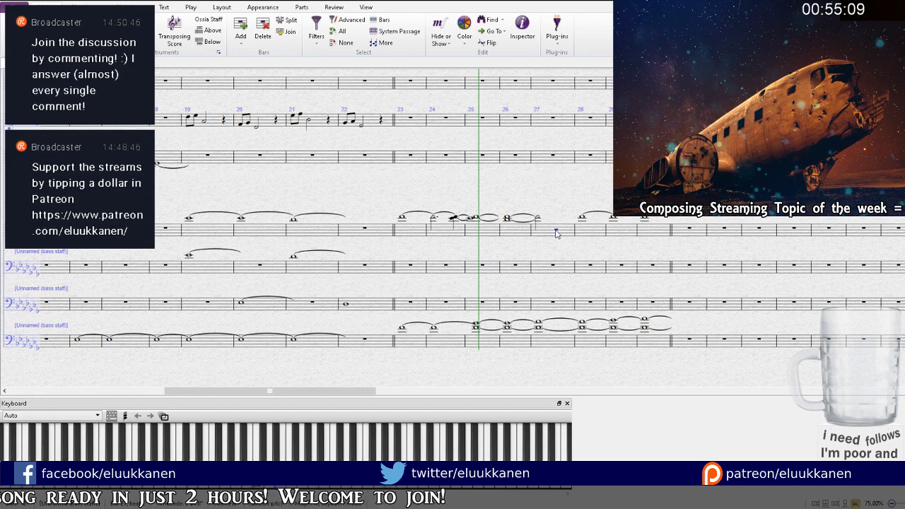
key(ctrl+y)
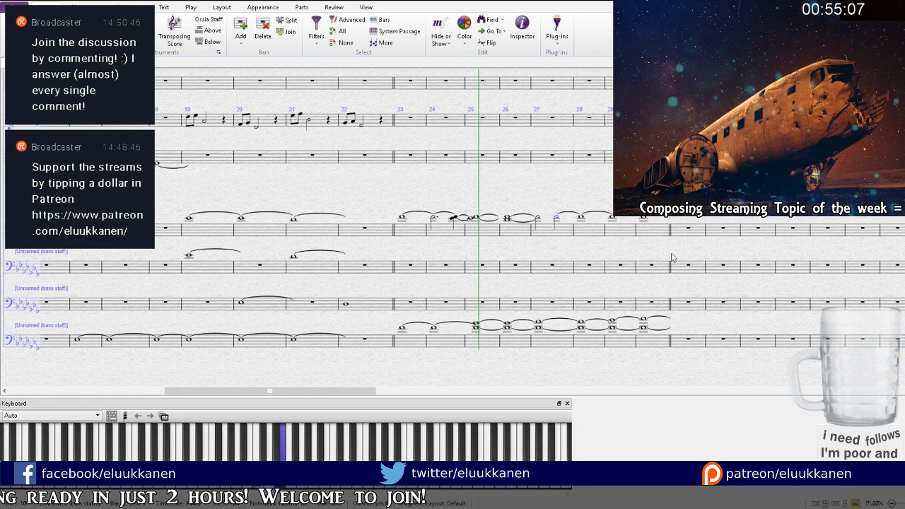
key(ctrl+y)
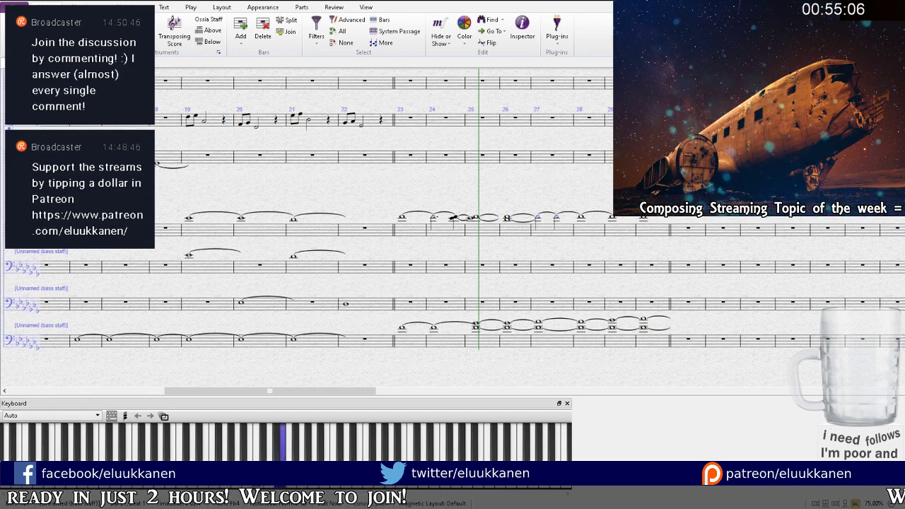
Step: Extend the lower voice from bar 26 beneath both half notes in bar 27 of the first bass staff
click(539, 221)
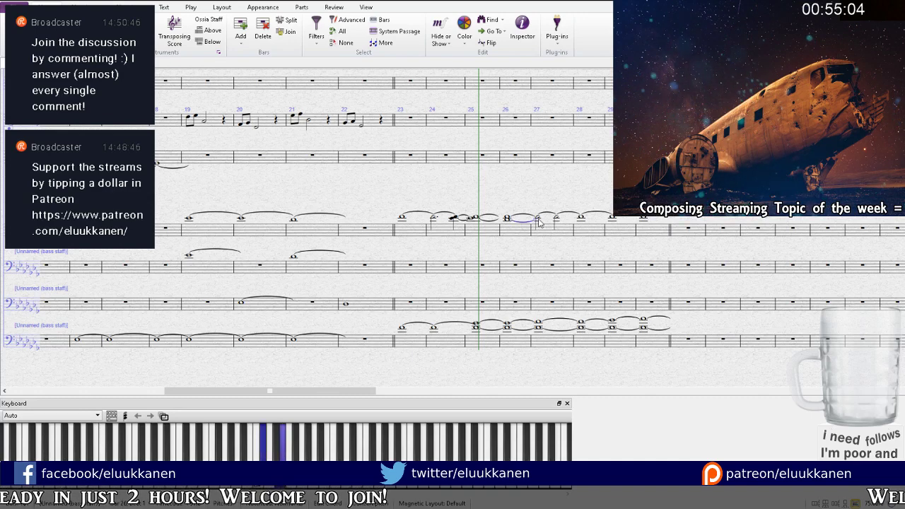
key(Down)
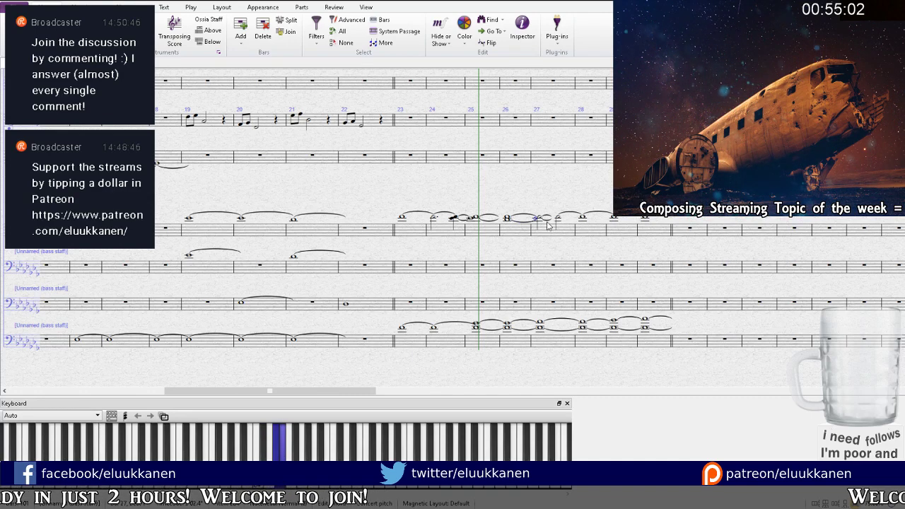
key(Down)
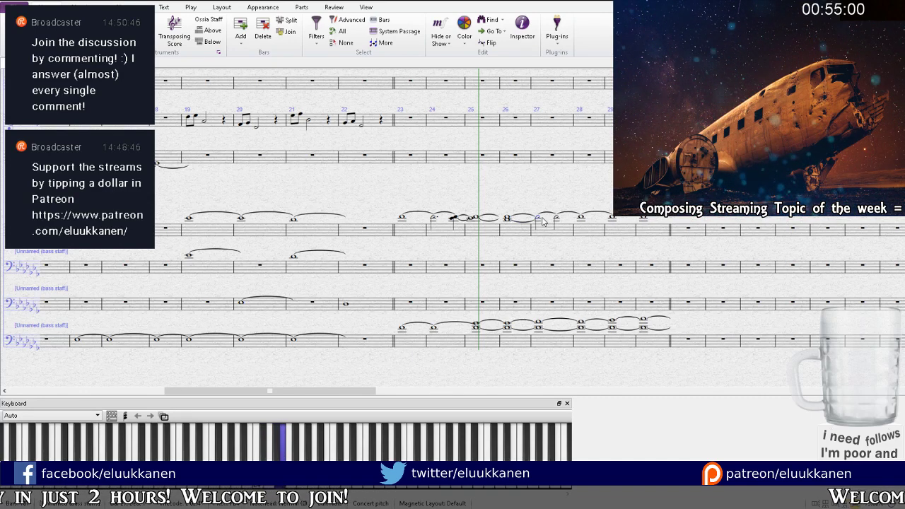
key(Down)
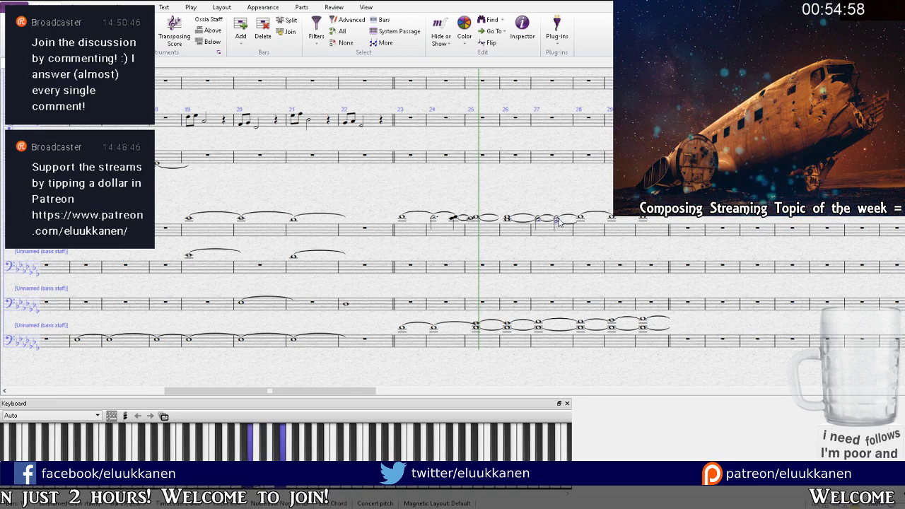
Step: Extend the lower voice beneath the whole notes in bars 28 to 30 of the first bass staff and play back the passage
click(612, 219)
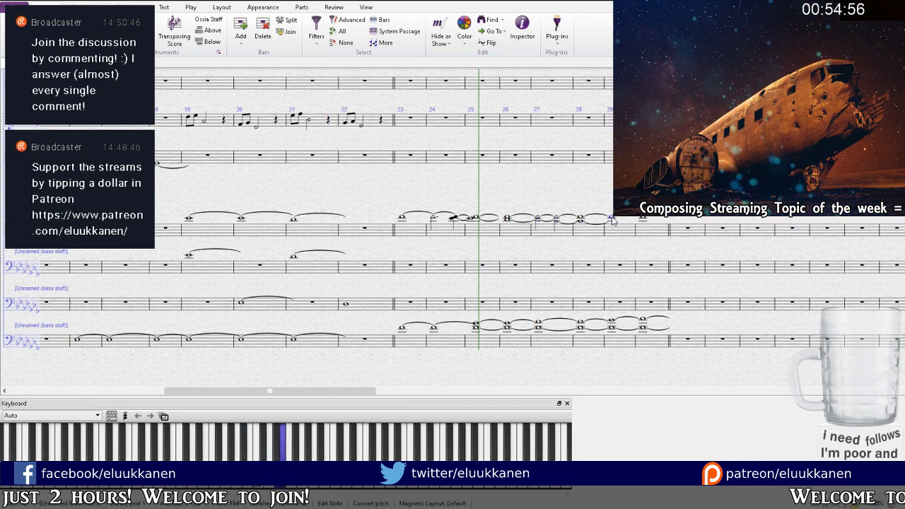
click(643, 221)
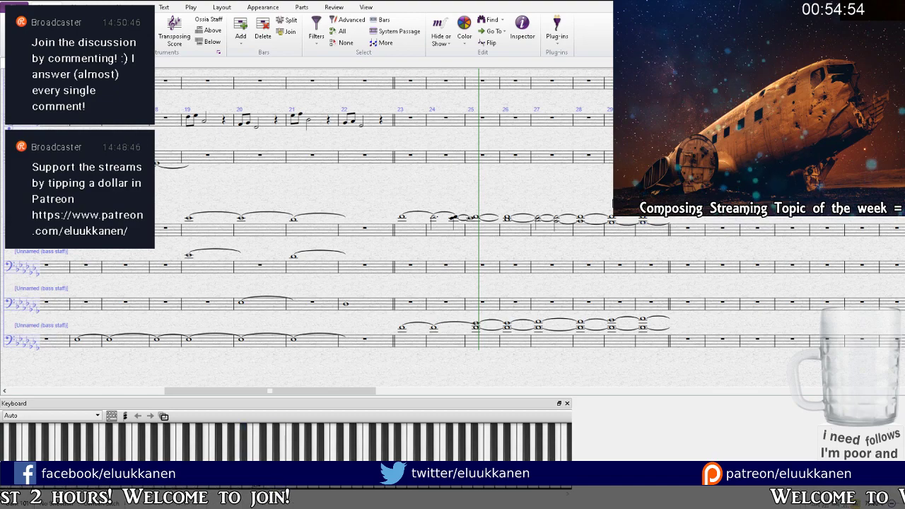
key(space)
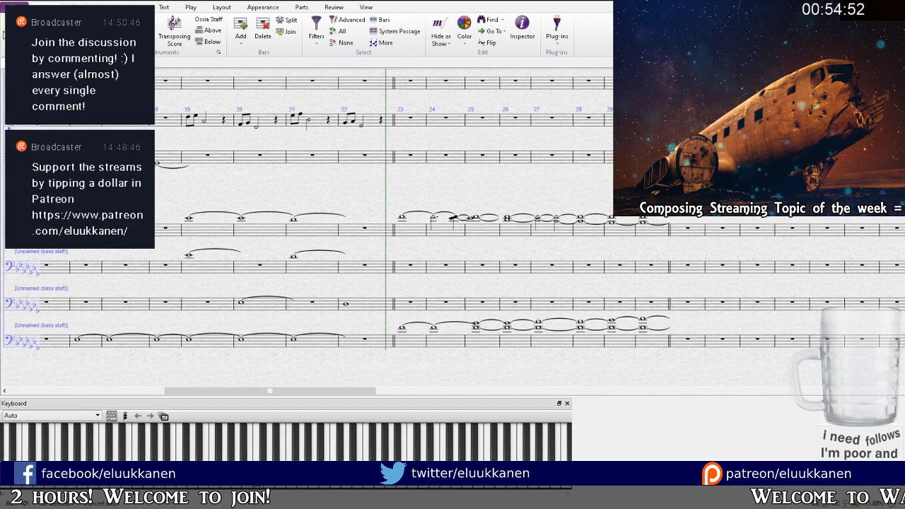
key(space)
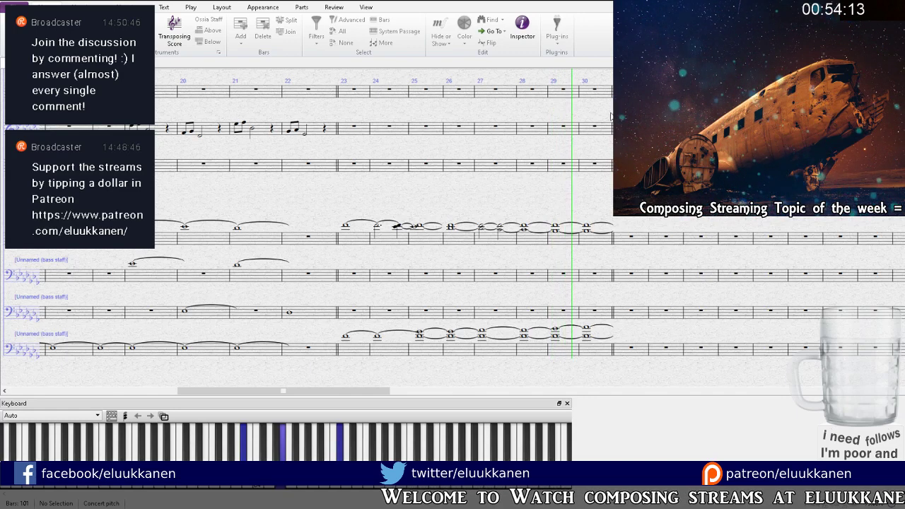
key(space)
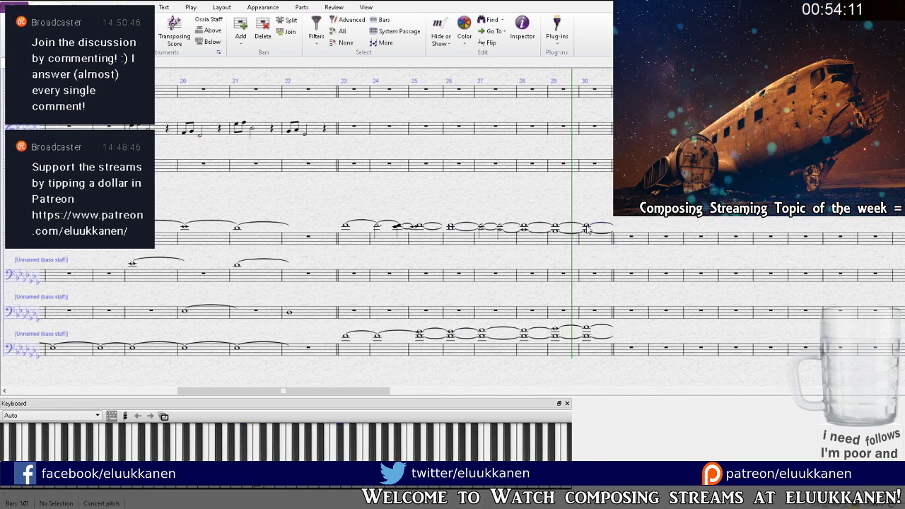
Step: Copy the upper tied whole notes of bars 29 and 30 from the first bass staff to the second treble staff
click(554, 226)
shift+click(588, 228)
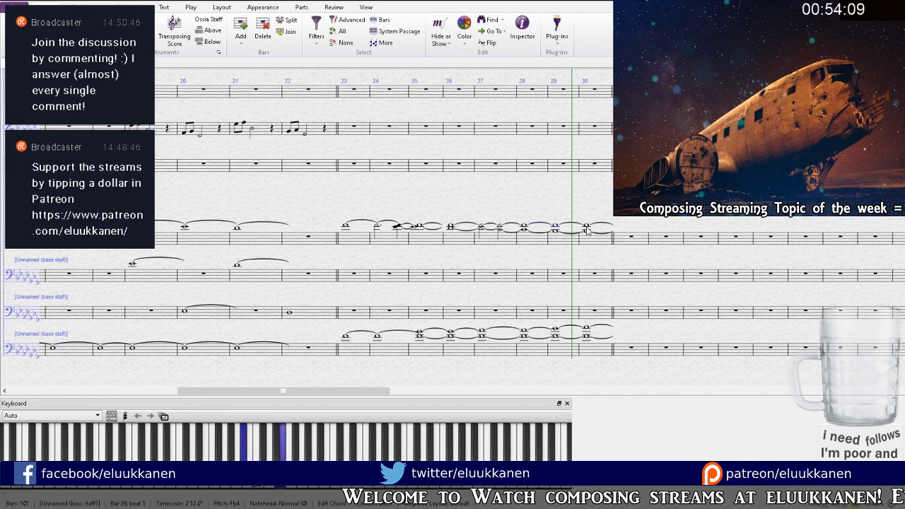
drag(568, 204, 501, 256)
click(515, 190)
click(534, 187)
key(Right)
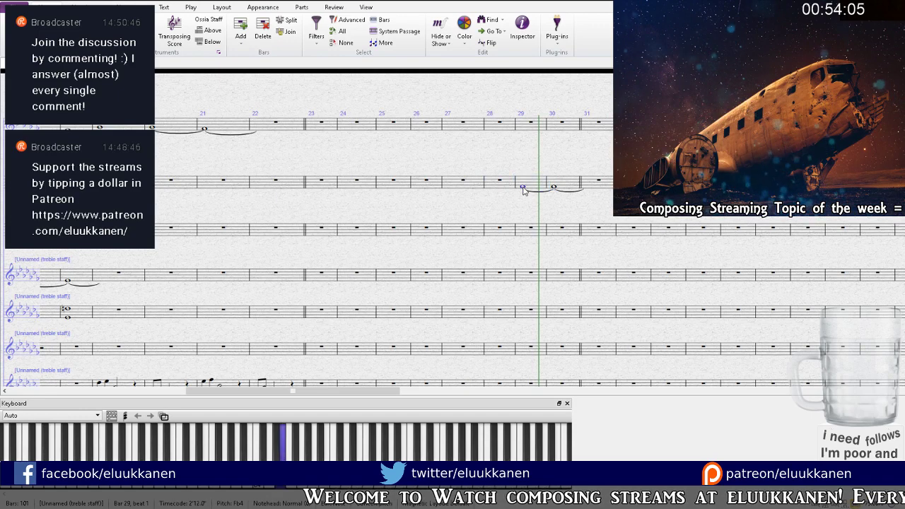
key(Escape)
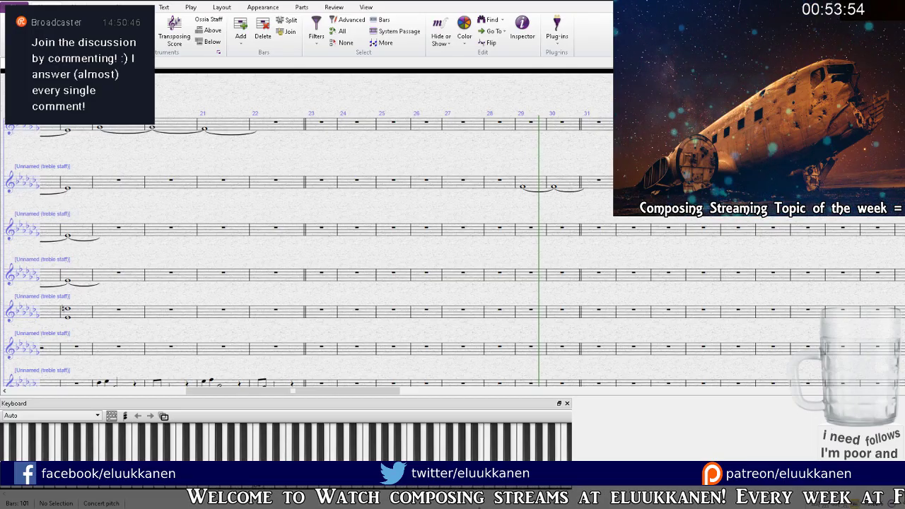
Step: Copy bars 29 and 30 of the second treble staff to the same bars of the top treble staff
drag(539, 221, 478, 252)
click(478, 252)
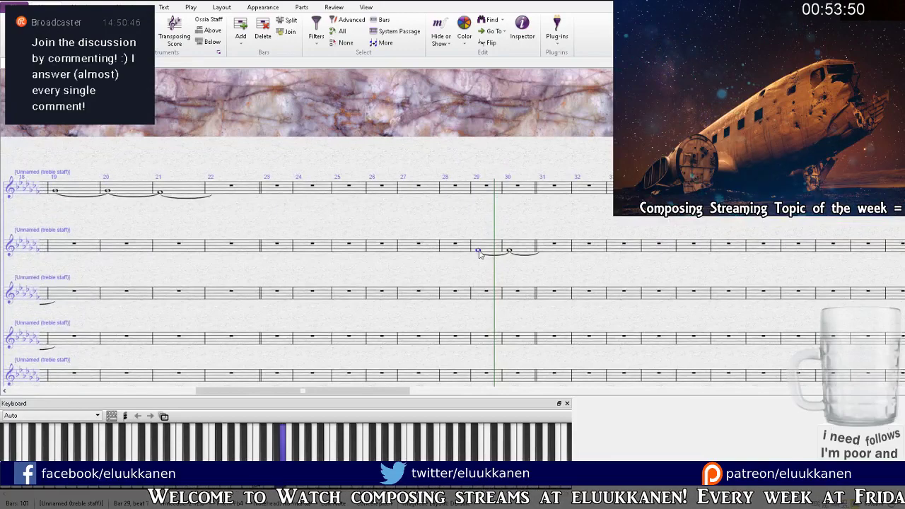
click(495, 244)
shift+click(523, 245)
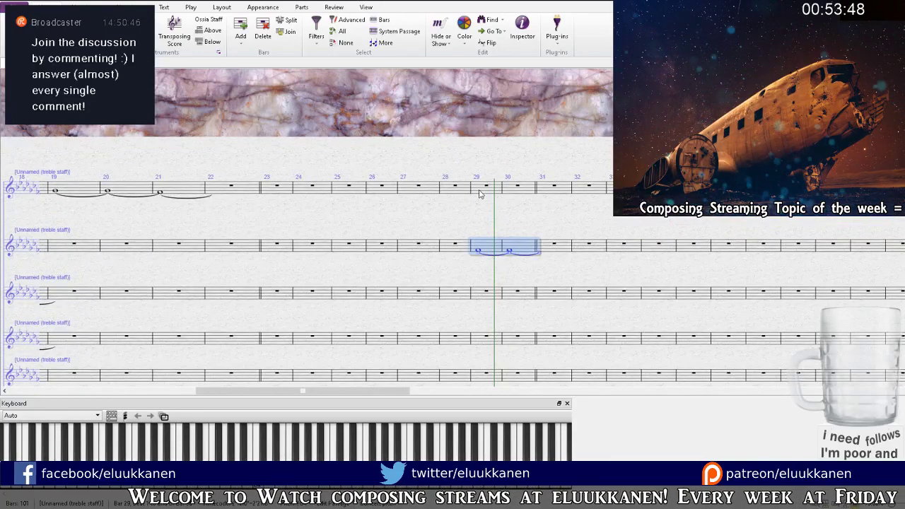
alt+click(486, 191)
click(484, 193)
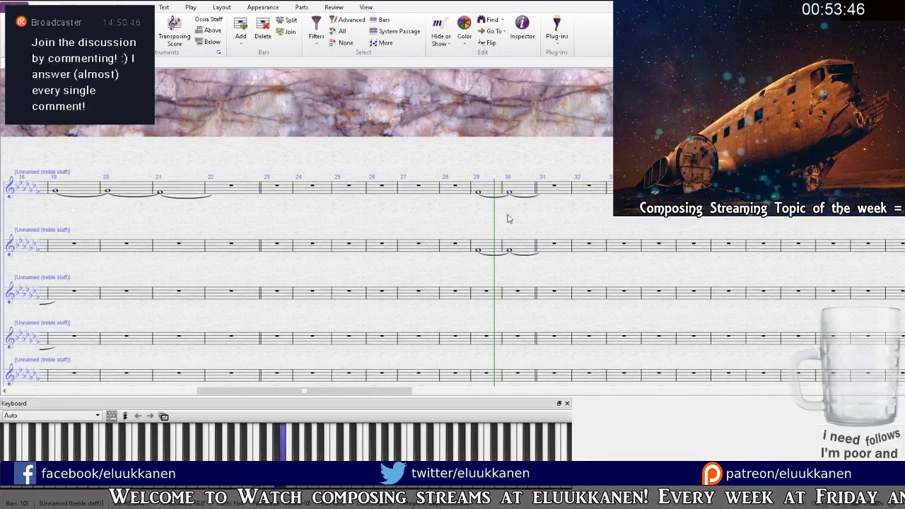
Step: Copy the tied whole note in bar 29 of the top treble staff back to bar 28
drag(496, 229, 516, 192)
click(503, 159)
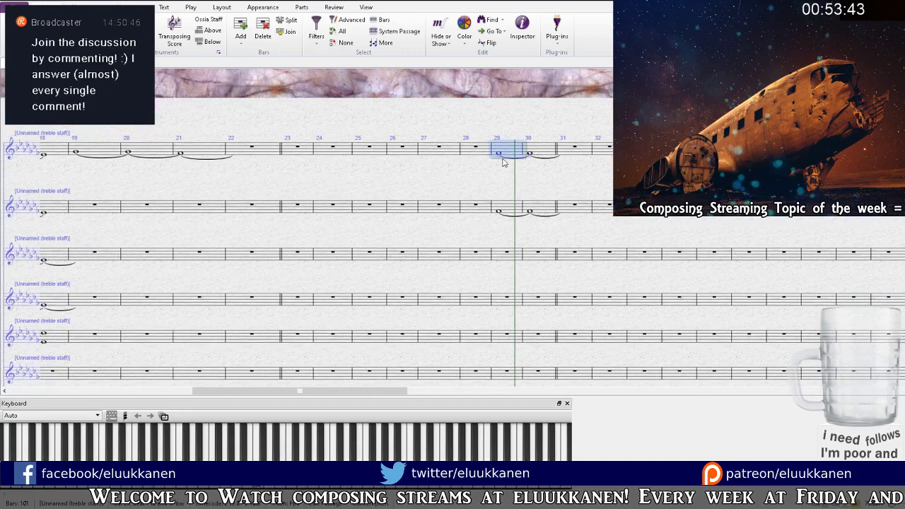
alt+click(474, 154)
Step: Copy the top treble staff's bar 28 tied whole note to the third treble staff and repeat it through bar 30
scroll(489, 148, down, 2)
alt+click(491, 219)
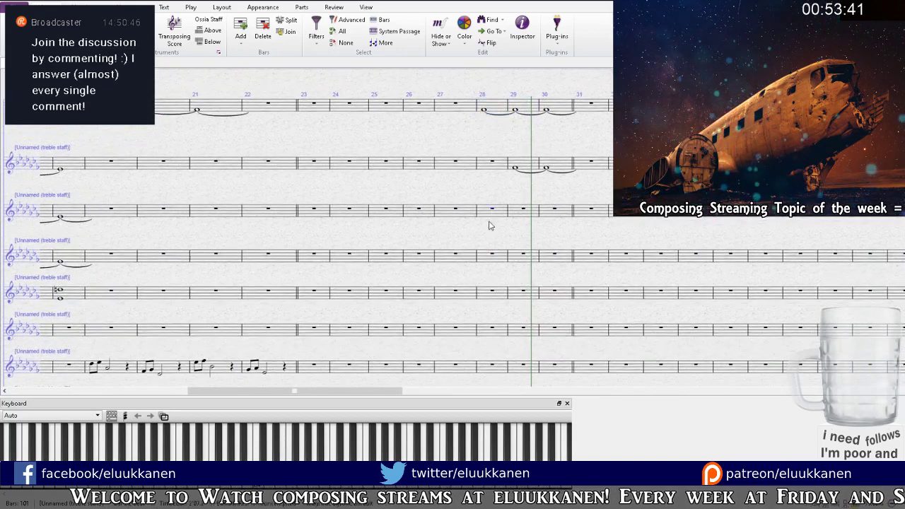
key(r)
key(r)
click(491, 221)
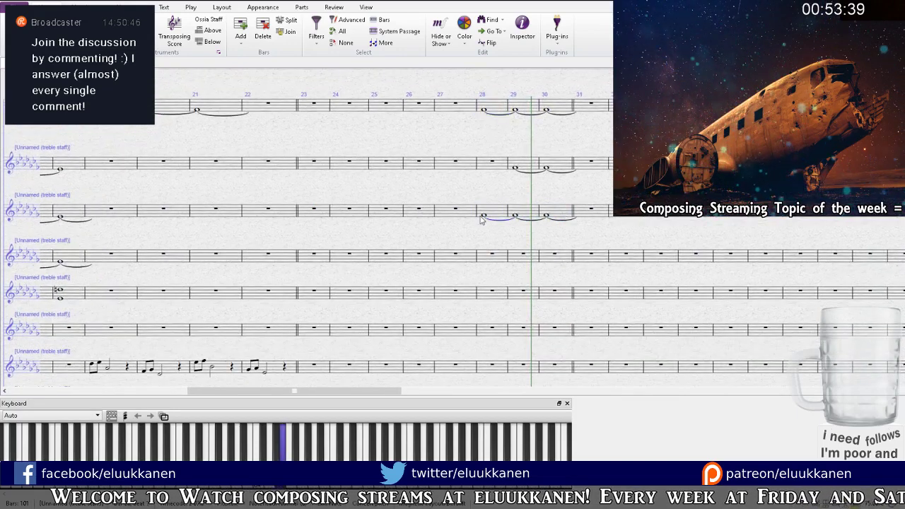
click(493, 212)
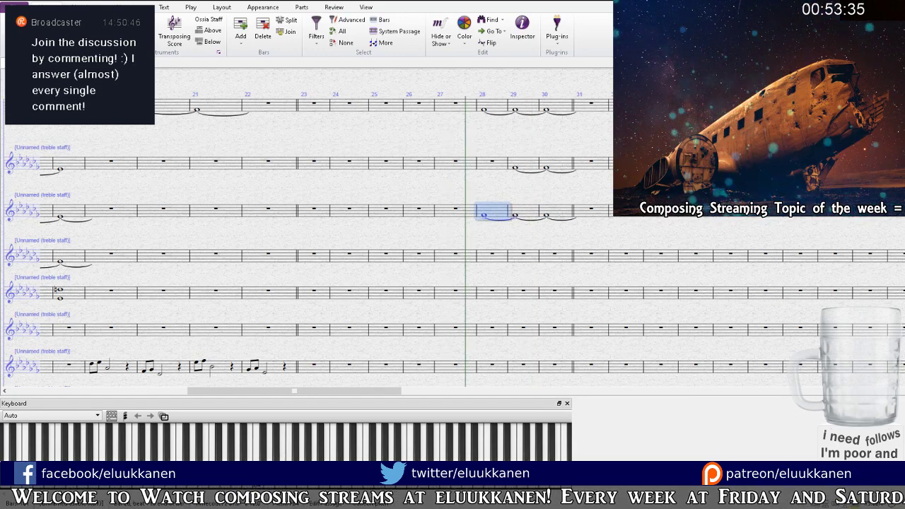
Step: Copy the third treble staff's tied whole note to bar 30 of the fourth treble staff
key(Escape)
click(514, 215)
click(559, 225)
alt+click(556, 257)
key(Escape)
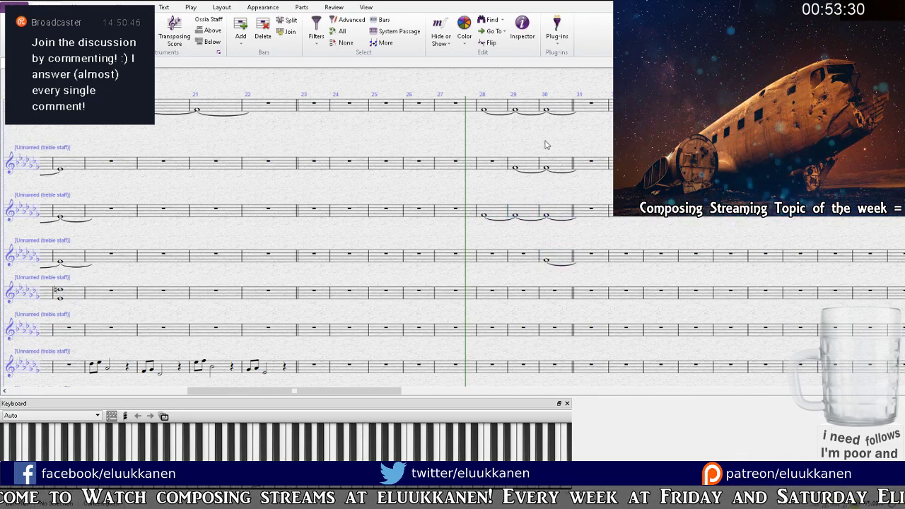
Step: Play back the score from the beginning to bar 20, following the treble and bass staves
drag(517, 139, 560, 163)
drag(517, 282, 430, 309)
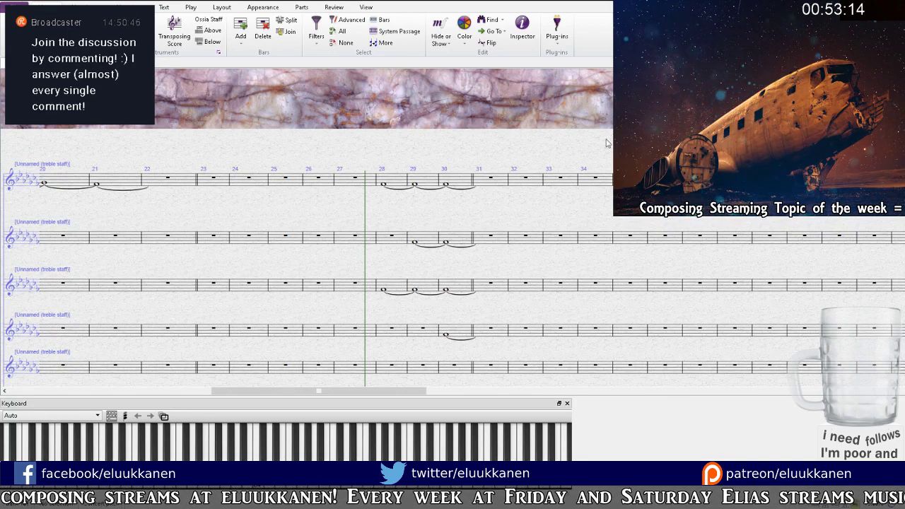
key(ctrl+[)
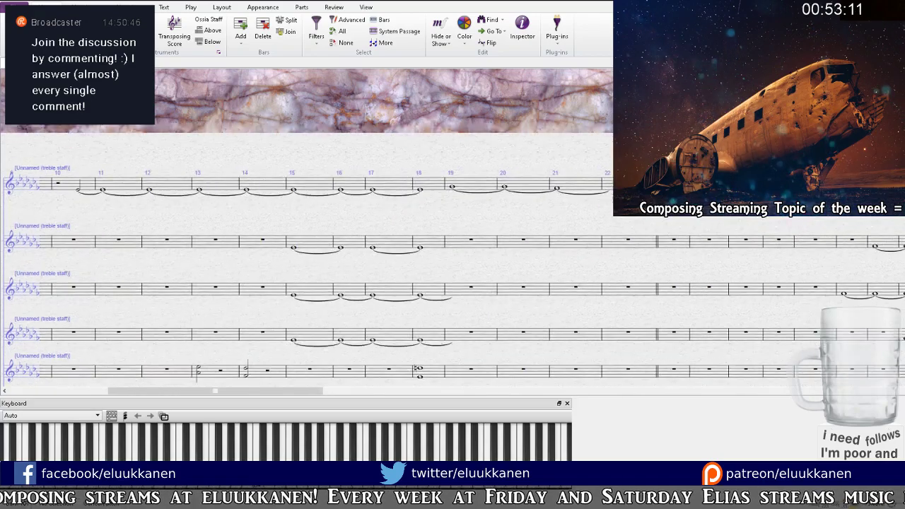
key(shift+p)
scroll(389, 118, down, 2)
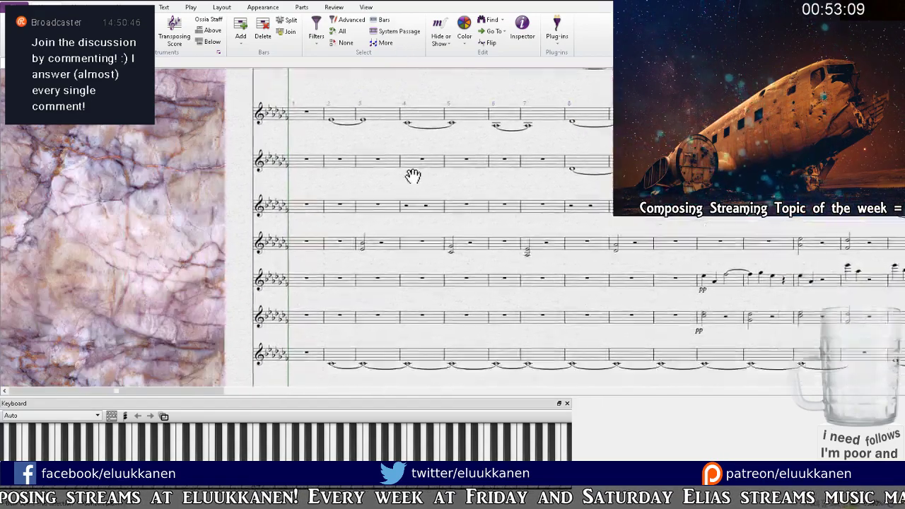
drag(433, 236, 379, 106)
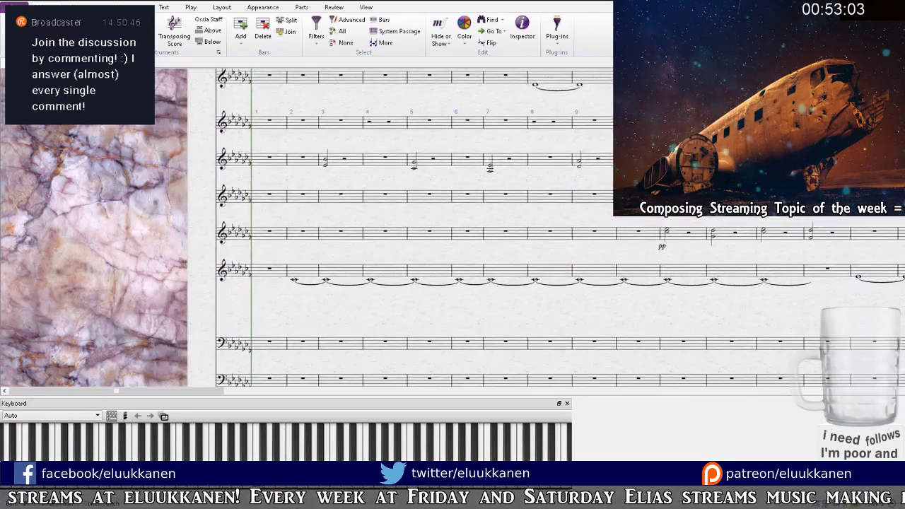
drag(400, 220, 395, 373)
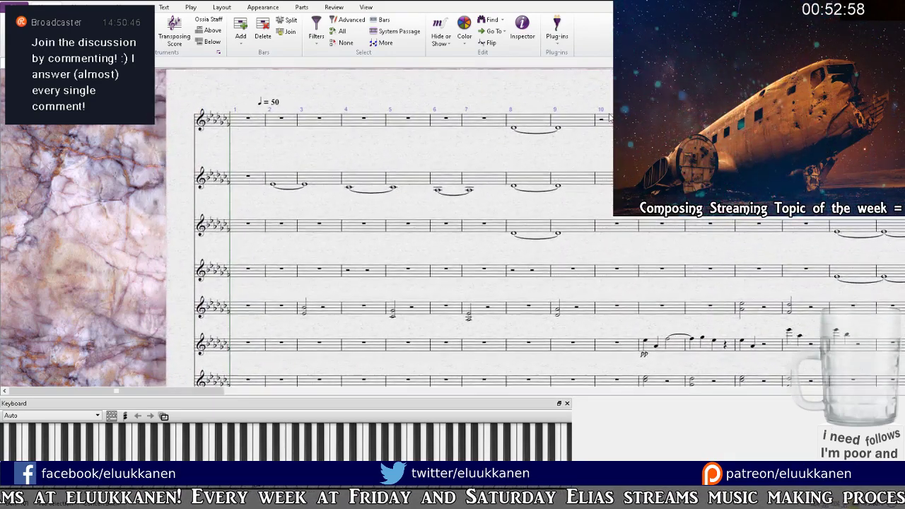
key(space)
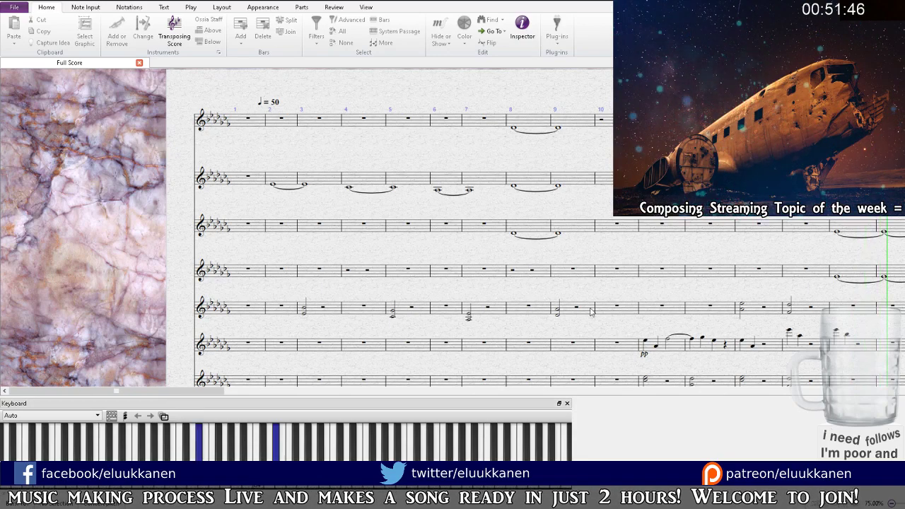
drag(563, 239, 392, 228)
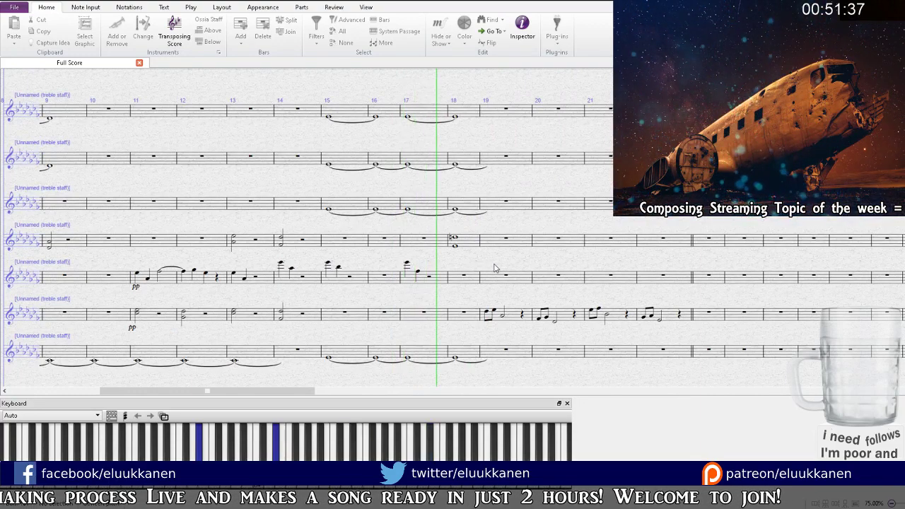
drag(495, 268, 454, 165)
scroll(460, 186, down, 3)
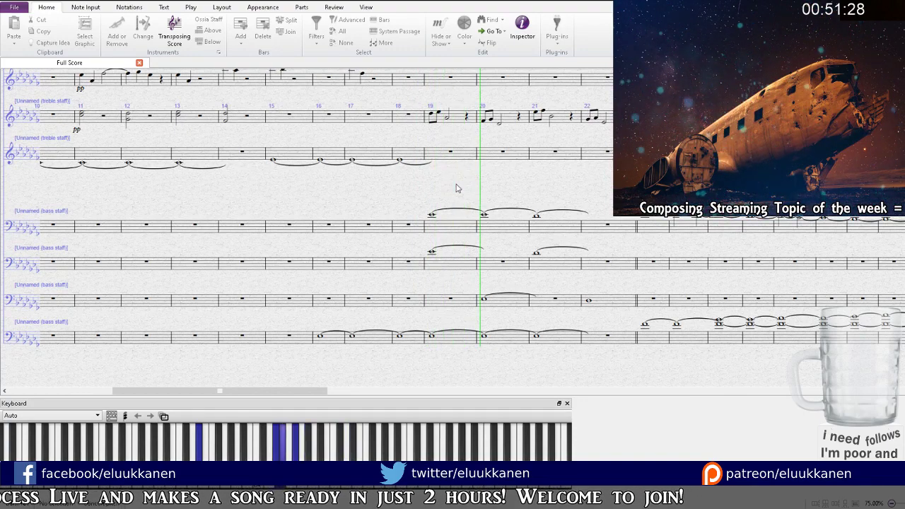
Step: Transpose the notes in bars 19 to 22 across all staves, from the top treble to the lowest bass staff
click(617, 342)
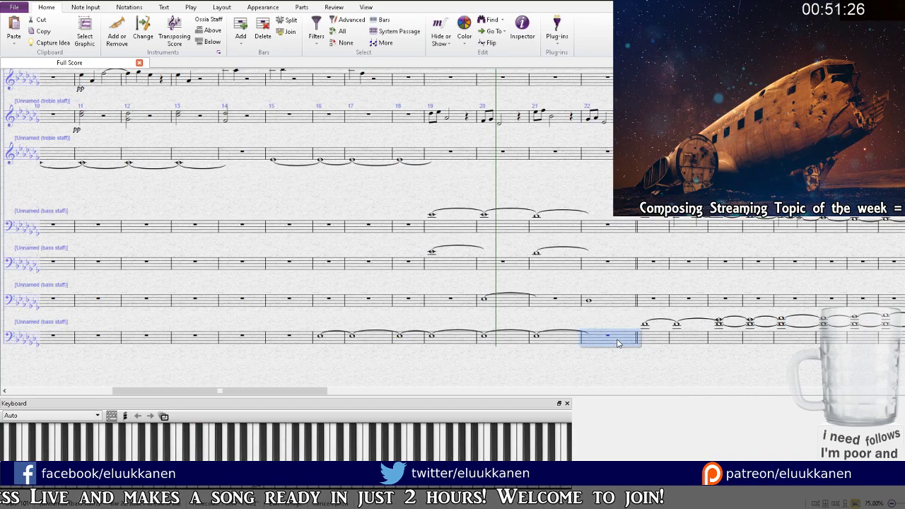
scroll(458, 306, up, 3)
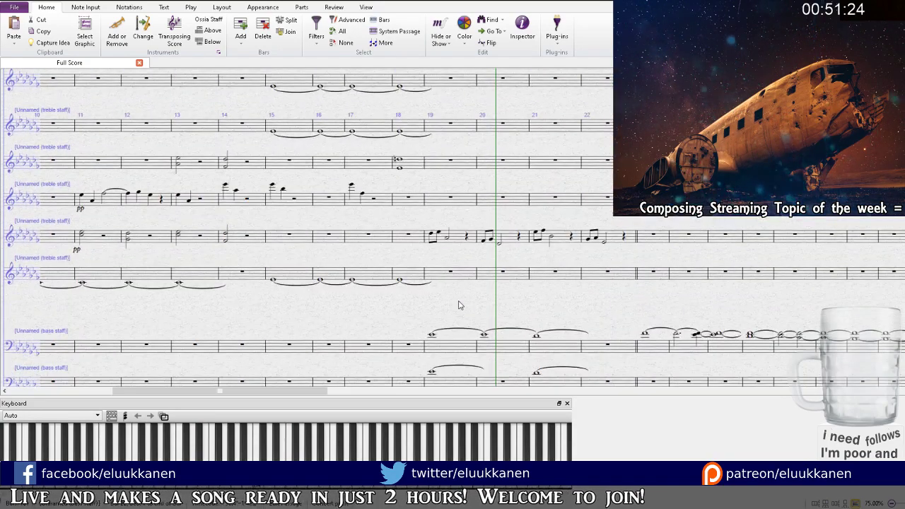
scroll(510, 311, up, 5)
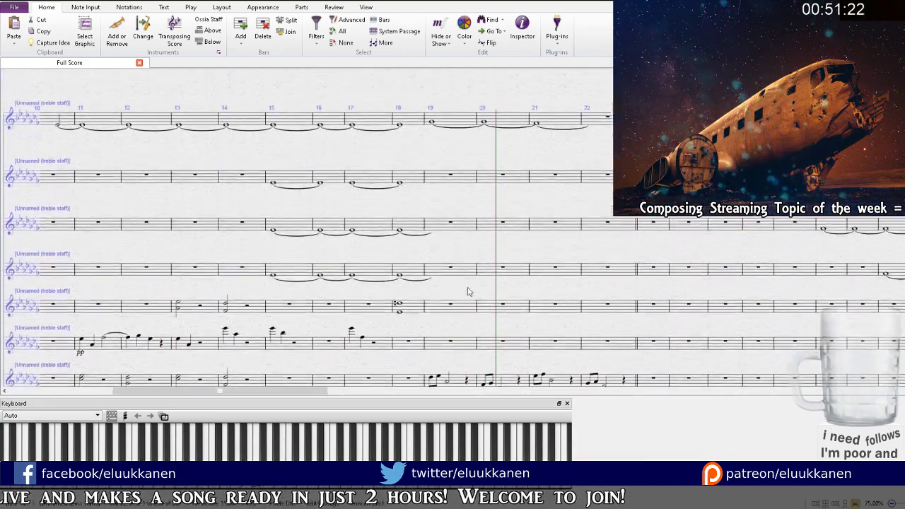
shift+click(457, 150)
click(86, 7)
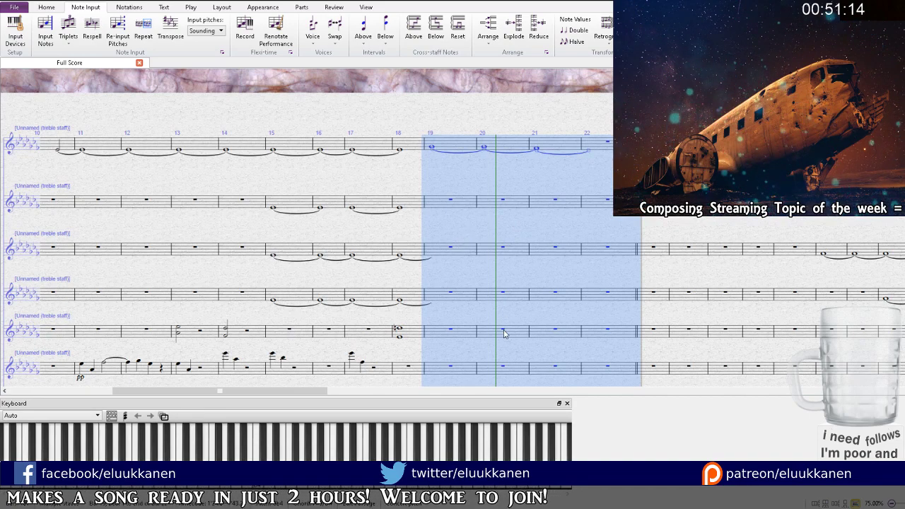
scroll(503, 280, down, 2)
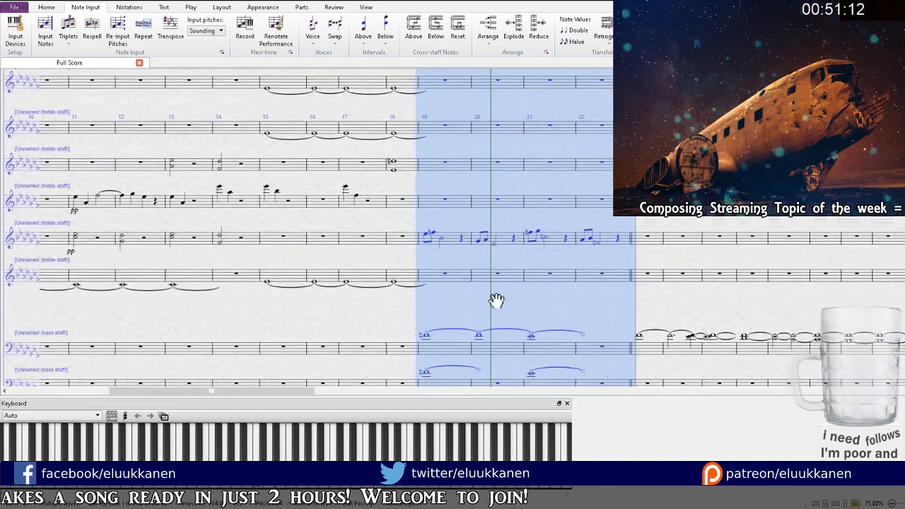
scroll(462, 178, down, 3)
key(Escape)
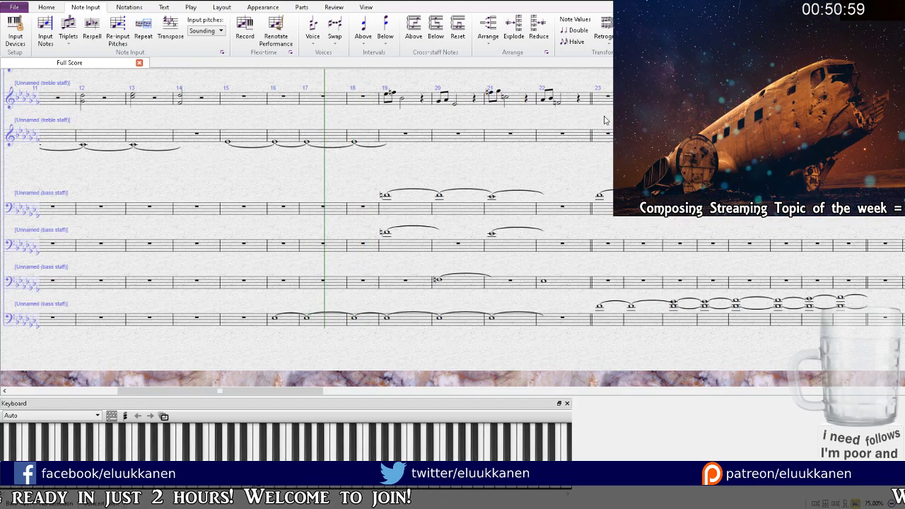
Step: Play back the passage from bar 17 through the transposed bars into bar 26
key(space)
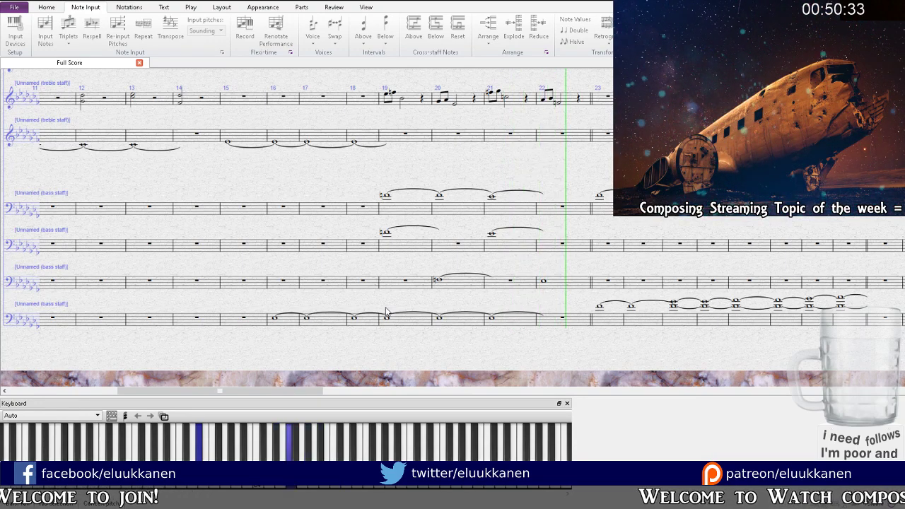
drag(575, 300, 342, 334)
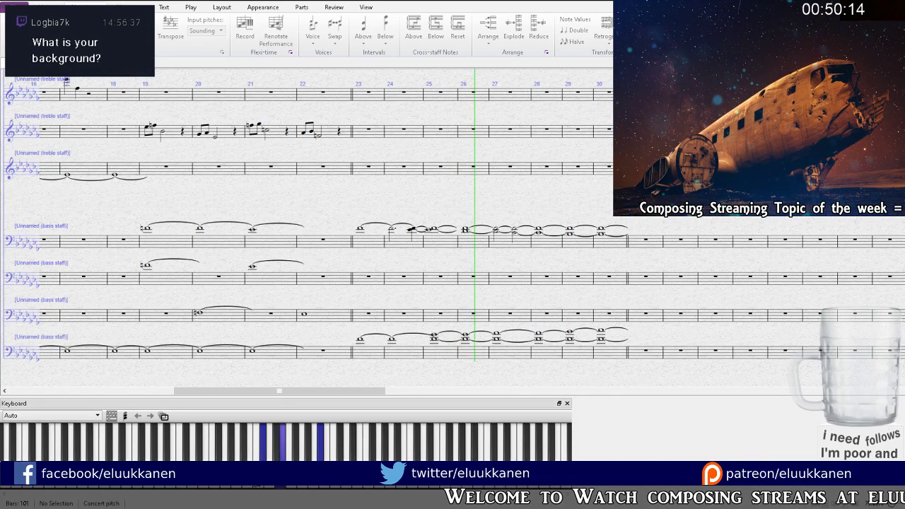
key(space)
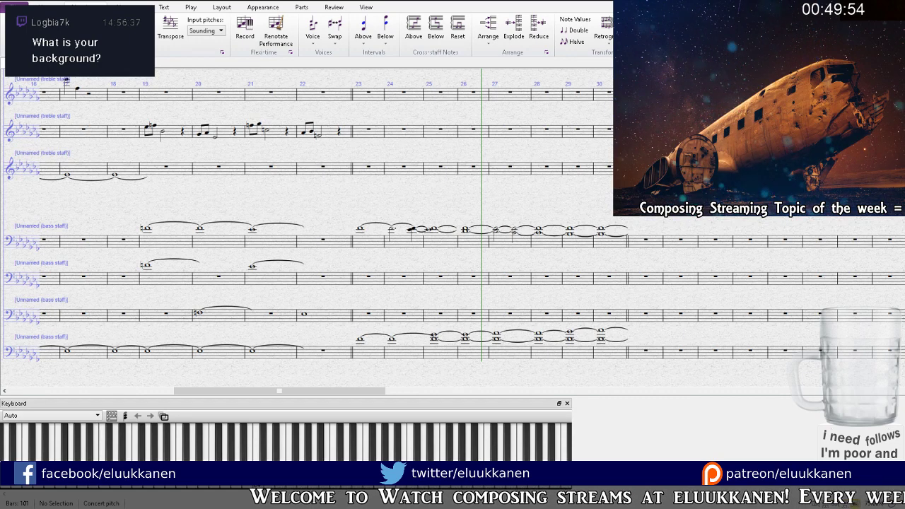
Step: Check the pitches of the bar 26 chord in the first bass staff and the bar 22 half note in the treble melody
click(442, 240)
click(465, 232)
drag(327, 189, 451, 258)
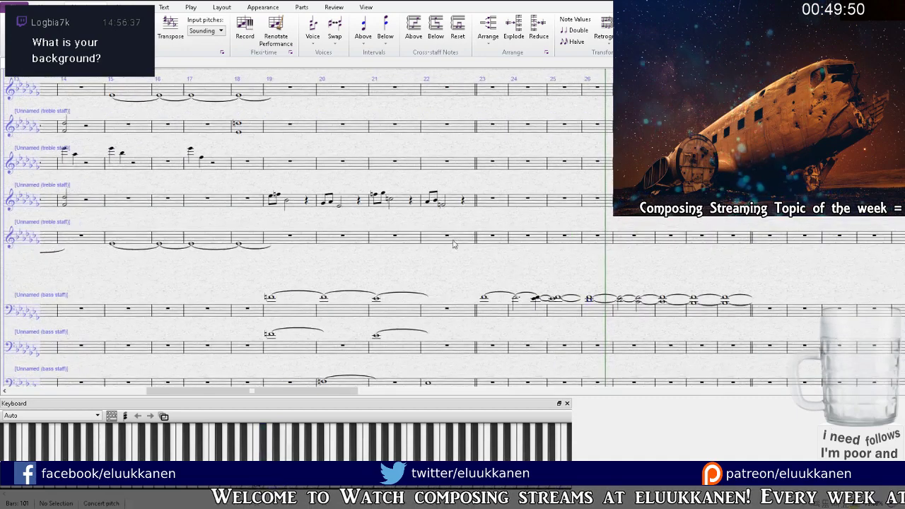
click(437, 202)
click(442, 207)
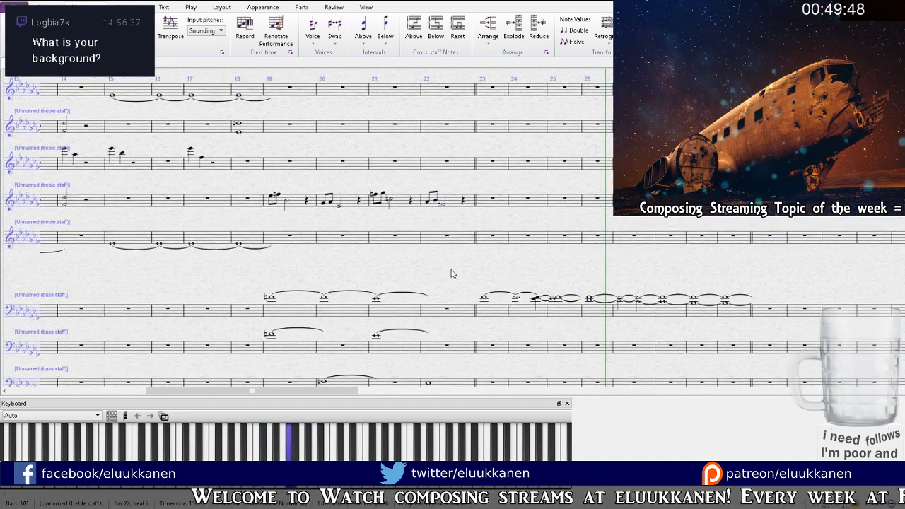
Step: Check the pitch of the bar 21 whole note in the first bass staff and a bar 12 note in the treble melody
scroll(453, 266, down, 2)
click(478, 268)
drag(532, 257, 395, 200)
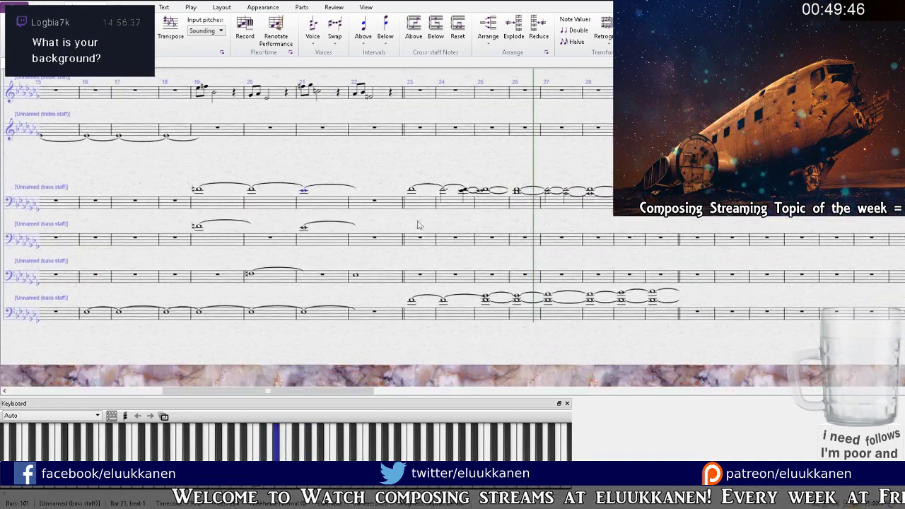
drag(434, 257, 668, 316)
click(380, 192)
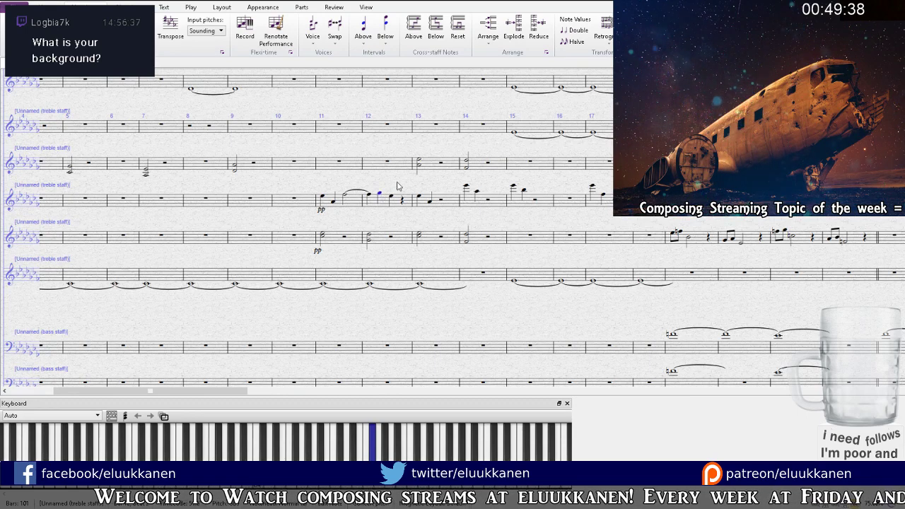
key(Escape)
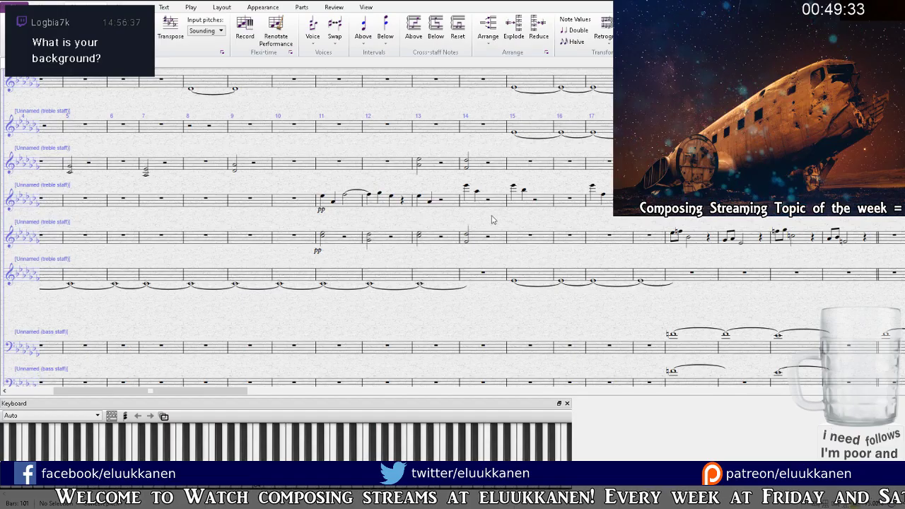
Step: Play back the sustained harmonies from bar 26 to the end of bar 30
drag(481, 219, 368, 202)
drag(542, 236, 331, 186)
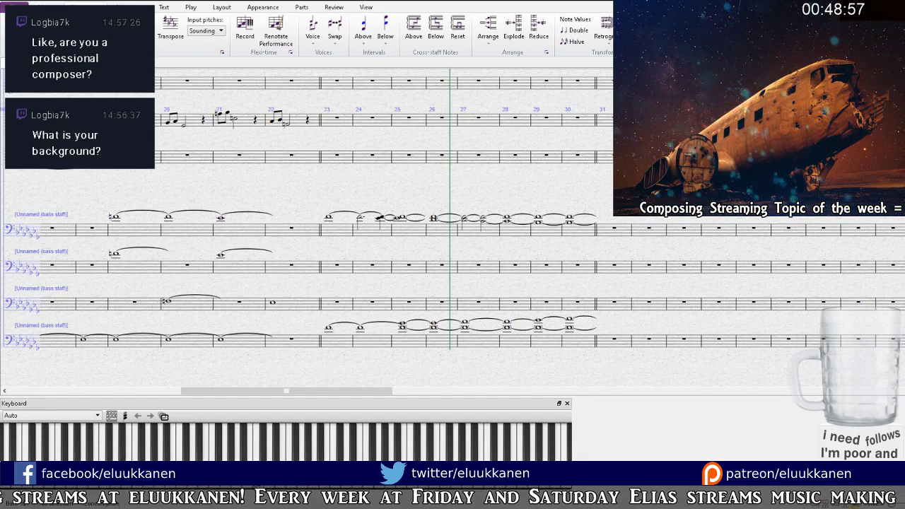
drag(546, 263, 461, 244)
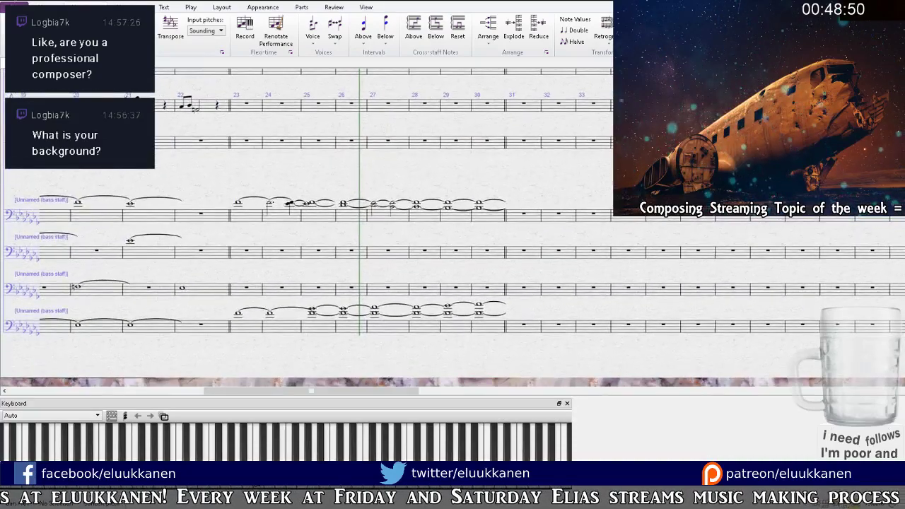
drag(658, 149, 609, 157)
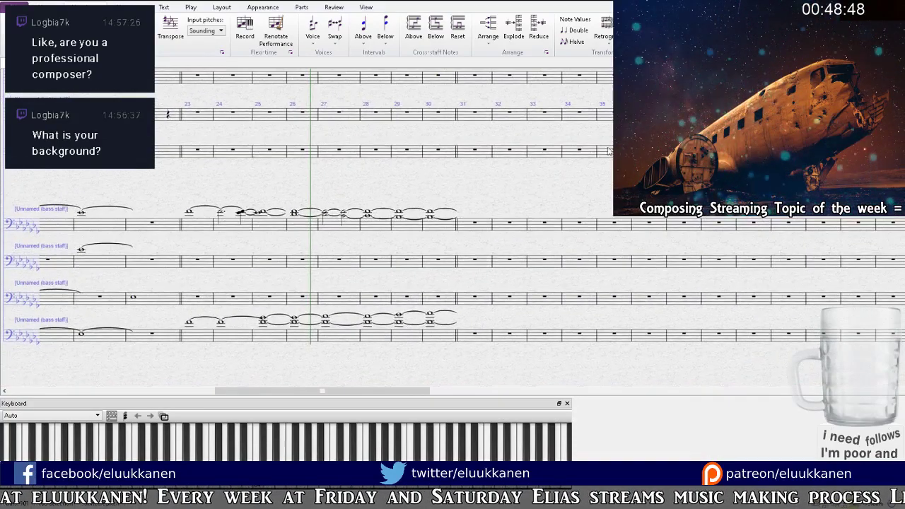
key(space)
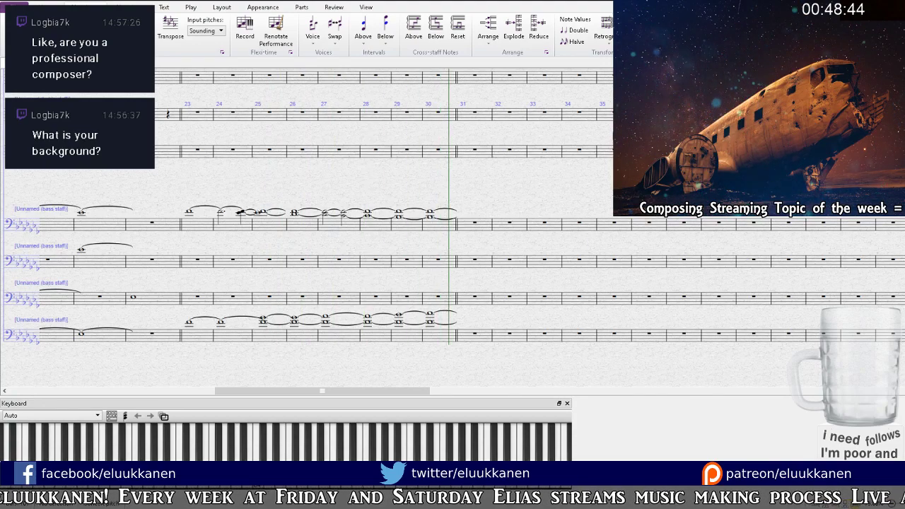
Step: Remove the trailing ties from the bar 30 chords in the first and lowest bass staves
drag(316, 173, 336, 184)
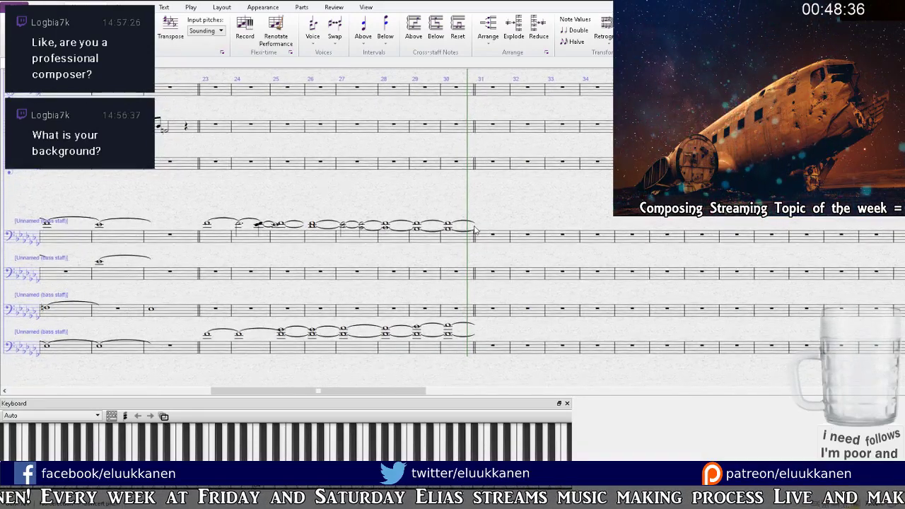
click(449, 227)
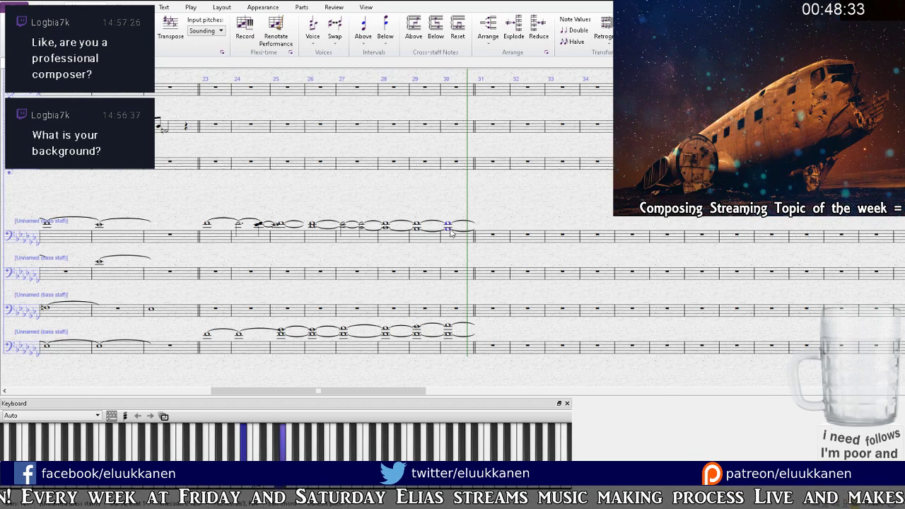
click(447, 327)
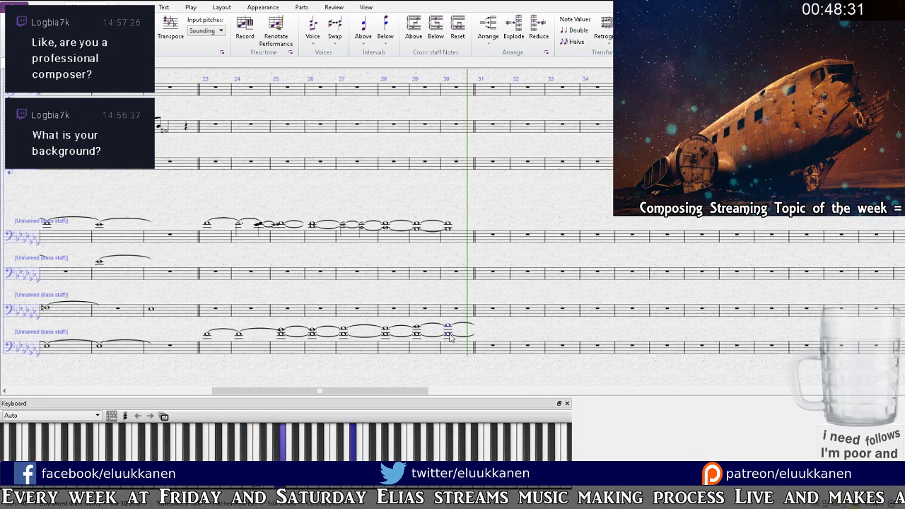
Step: Remove the trailing ties from the bar 30 whole notes in the four upper treble staves
scroll(491, 243, up, 5)
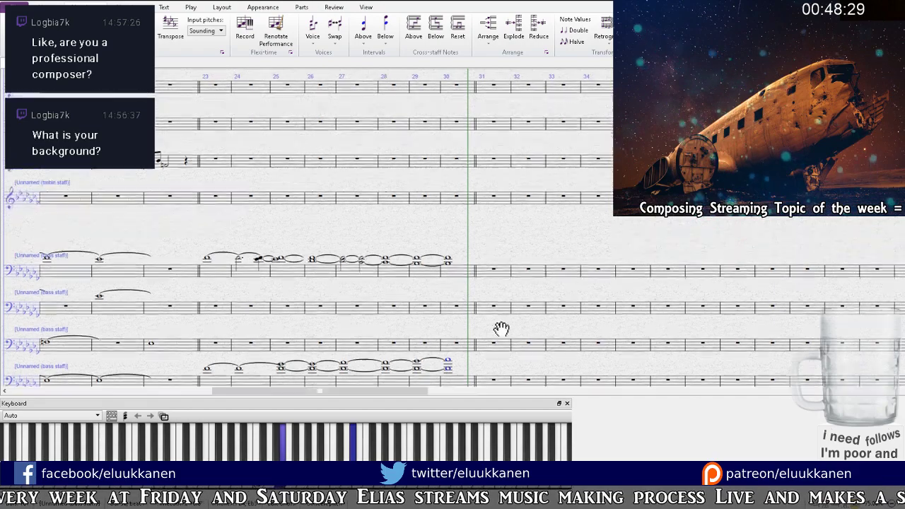
click(455, 274)
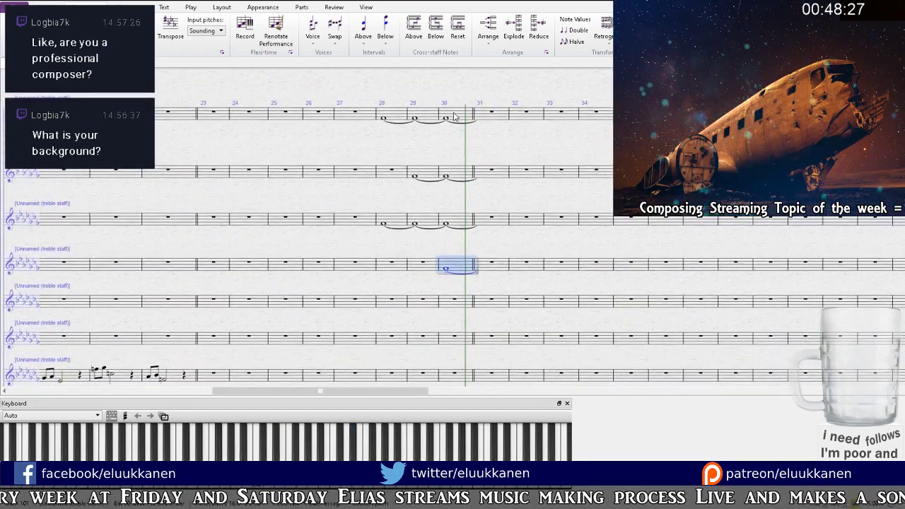
key(shift+alt+Up)
key(shift+alt+Up)
key(shift+alt+Up)
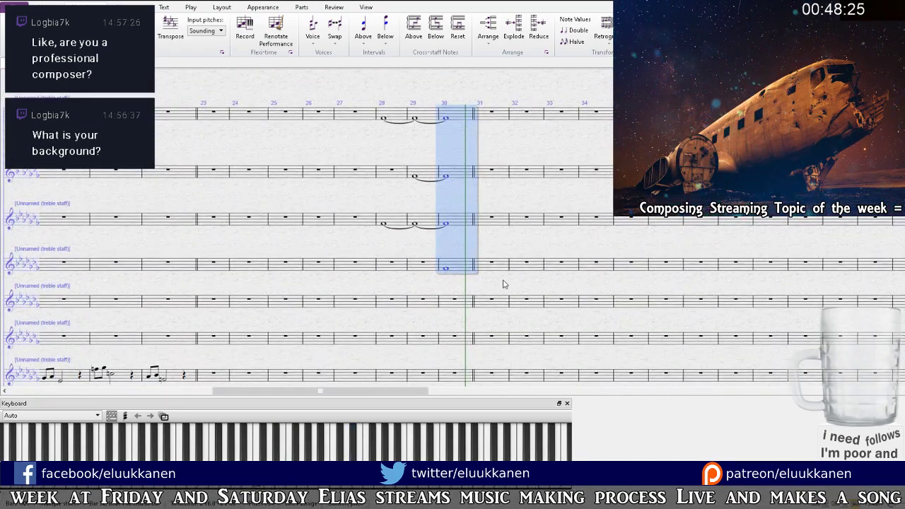
Step: Set the playback position around the transition from bar 22 to bar 23, leaving it at the end of bar 22
scroll(504, 284, down, 3)
key(bracketleft)
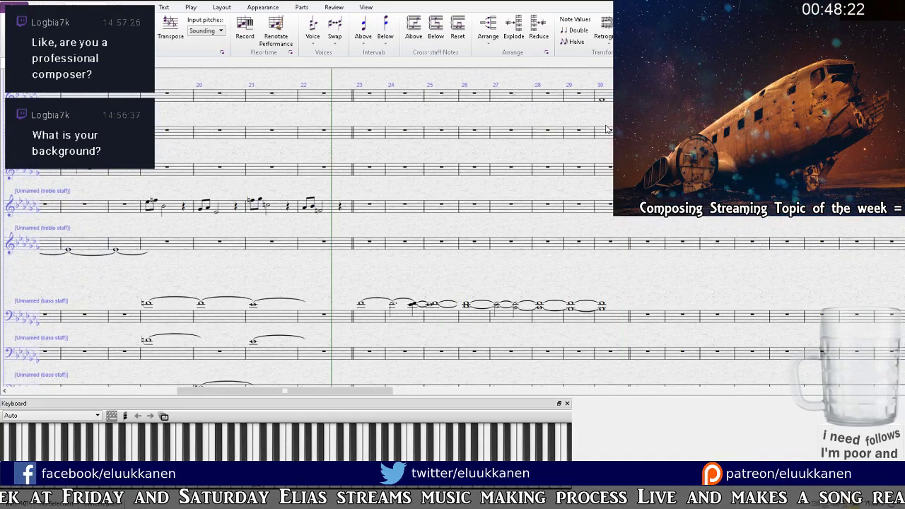
key(bracketright)
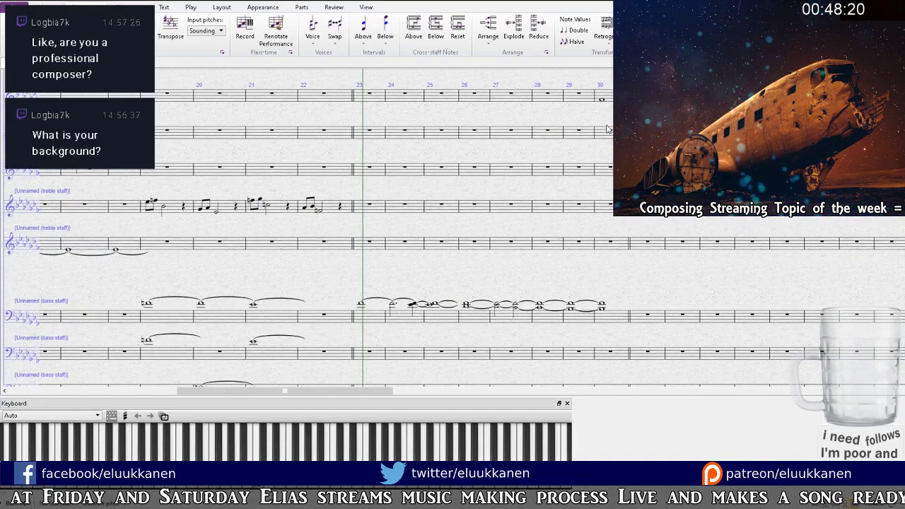
key(bracketleft)
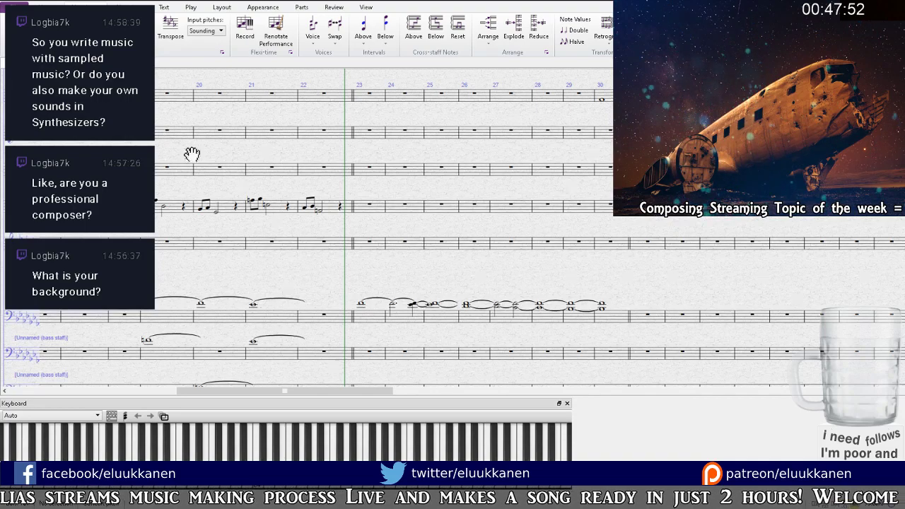
Step: Clear bar 3 in the treble staff directly above the half-note chords at the start of the score
key(ctrl+Home)
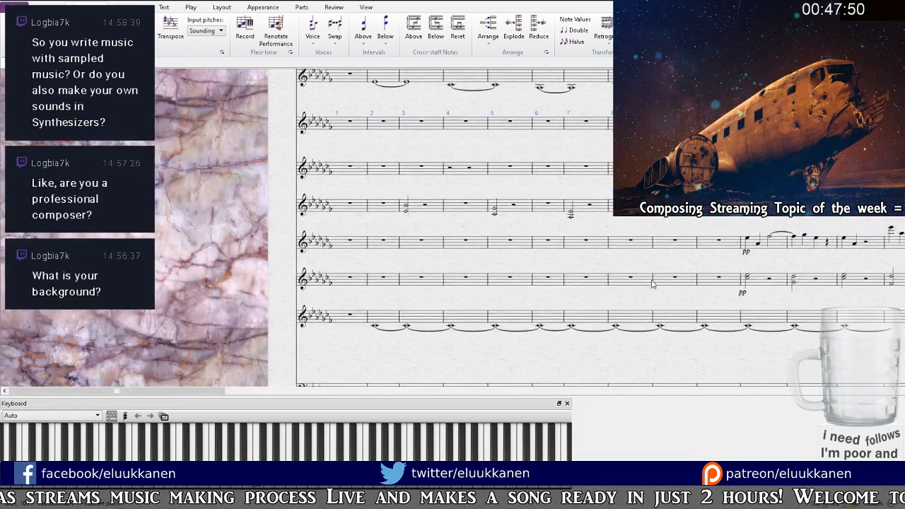
click(404, 169)
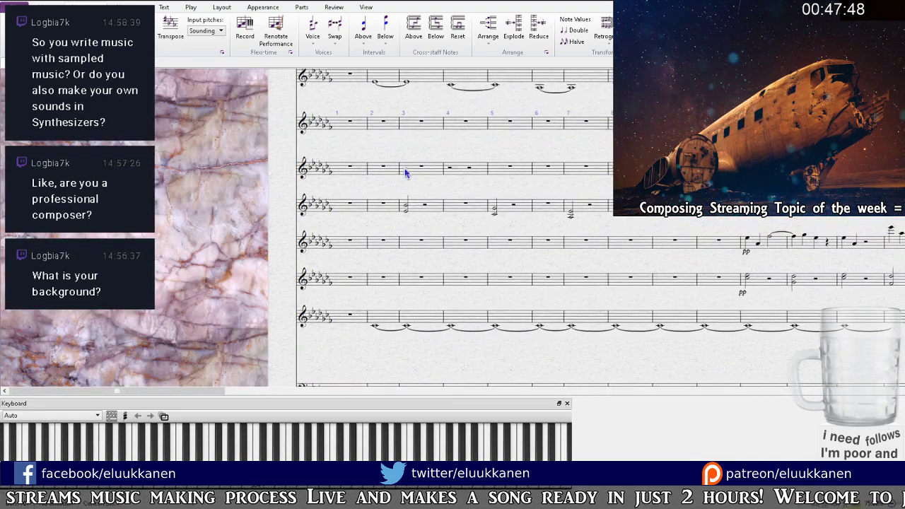
click(440, 167)
key(Escape)
click(444, 172)
key(Delete)
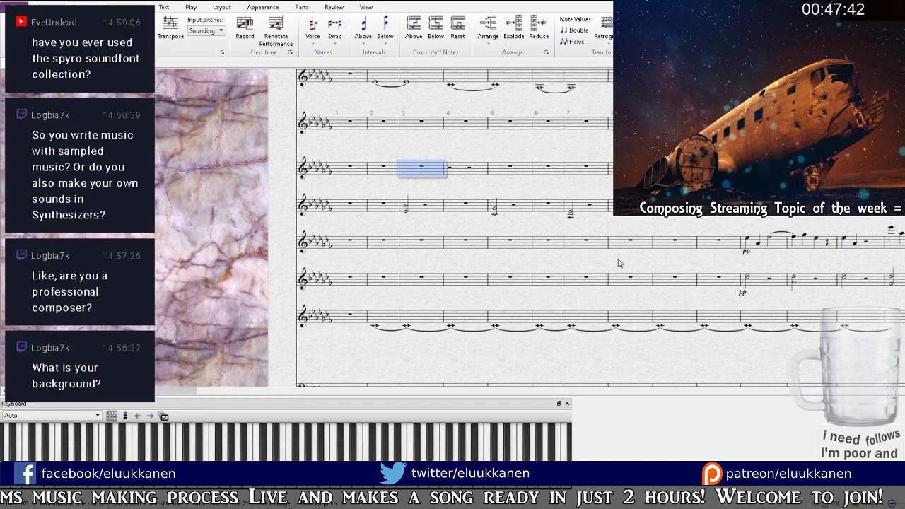
Step: Examine bars 12 to 30 across the treble and bass staves, comparing the melody passage with the sustained chords from bar 23
key(space)
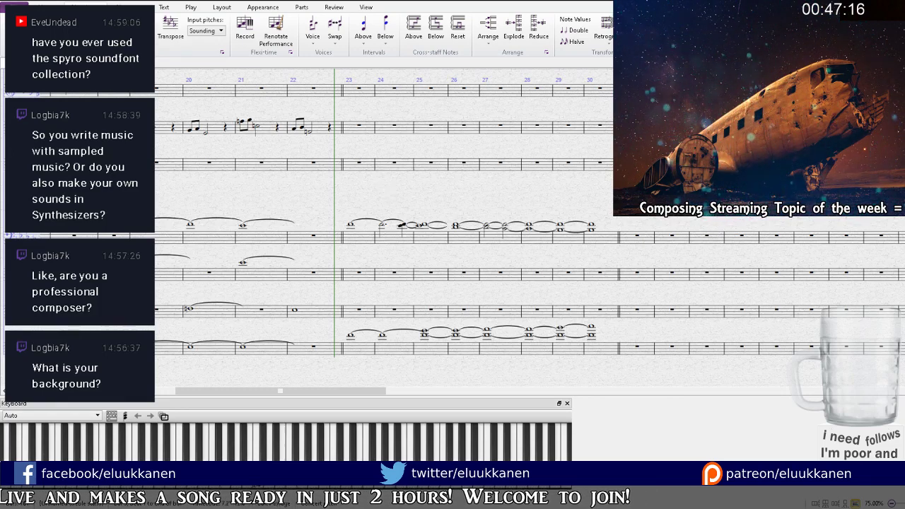
drag(317, 190, 652, 263)
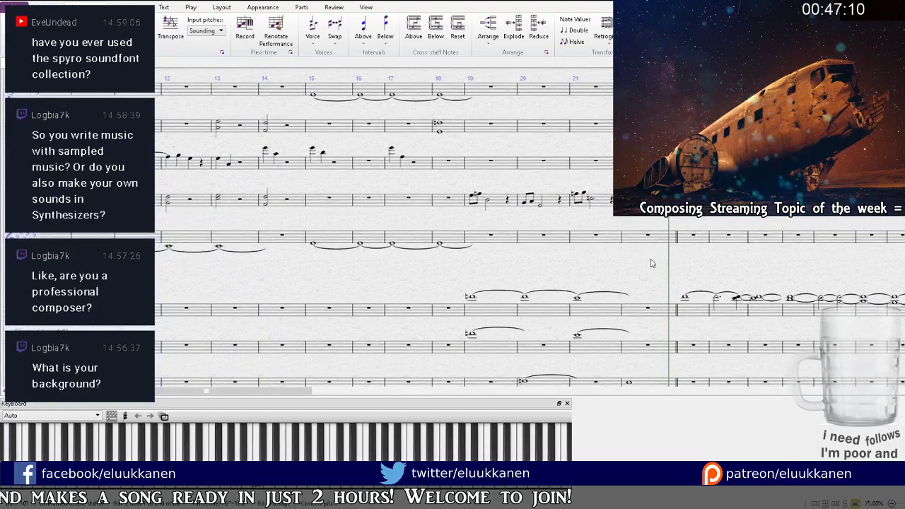
drag(321, 275, 354, 229)
drag(612, 230, 376, 205)
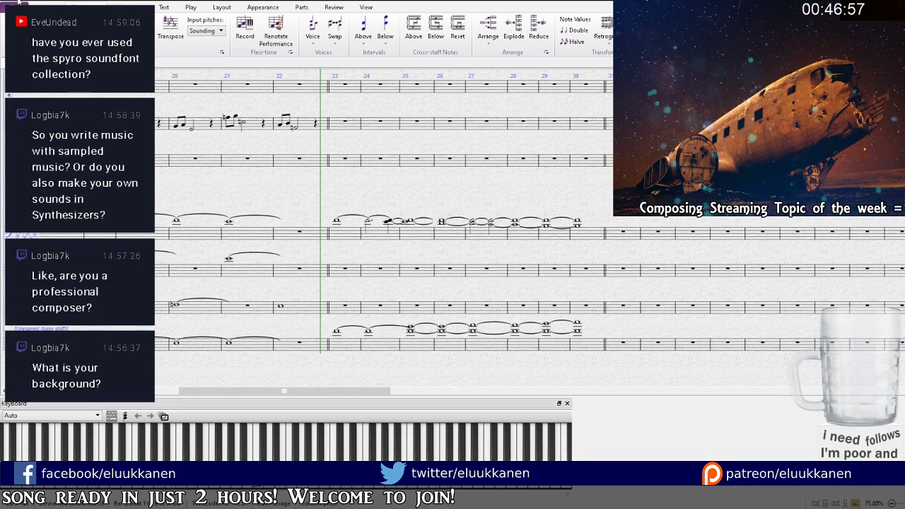
drag(415, 188, 411, 456)
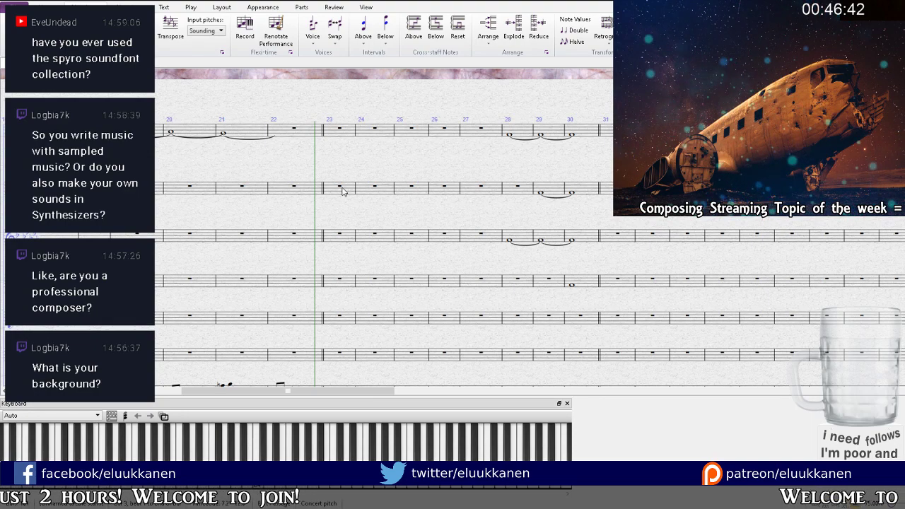
drag(342, 191, 341, 119)
scroll(388, 303, down, 3)
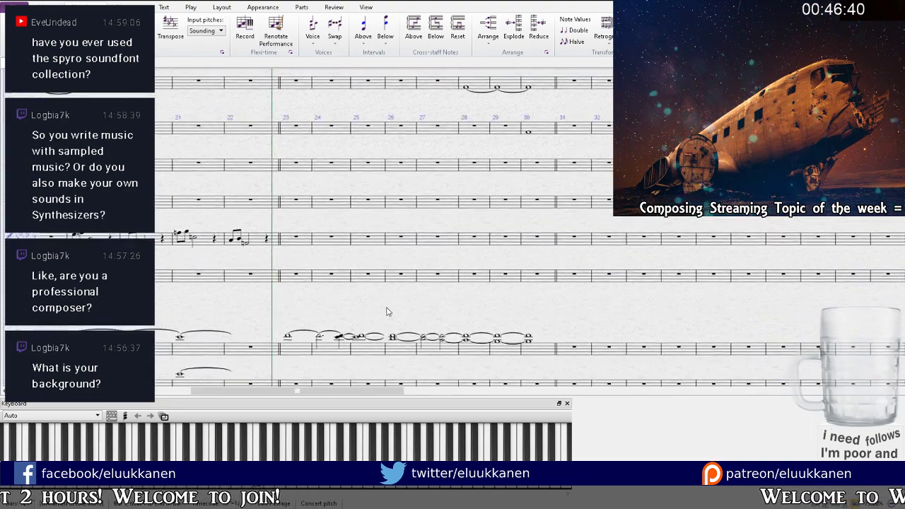
drag(389, 304, 388, 192)
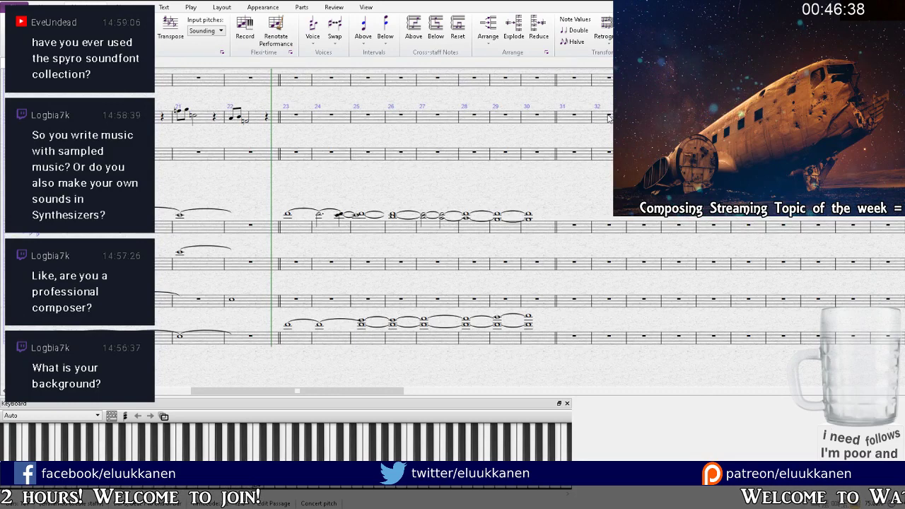
Step: Play back the music into bar 23 and move the playback position back to bar 22
key(space)
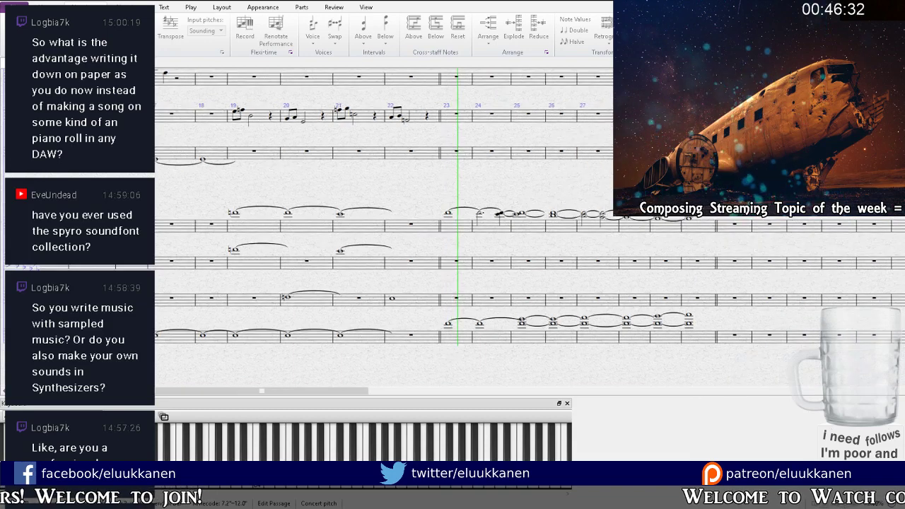
key(space)
drag(700, 262, 184, 185)
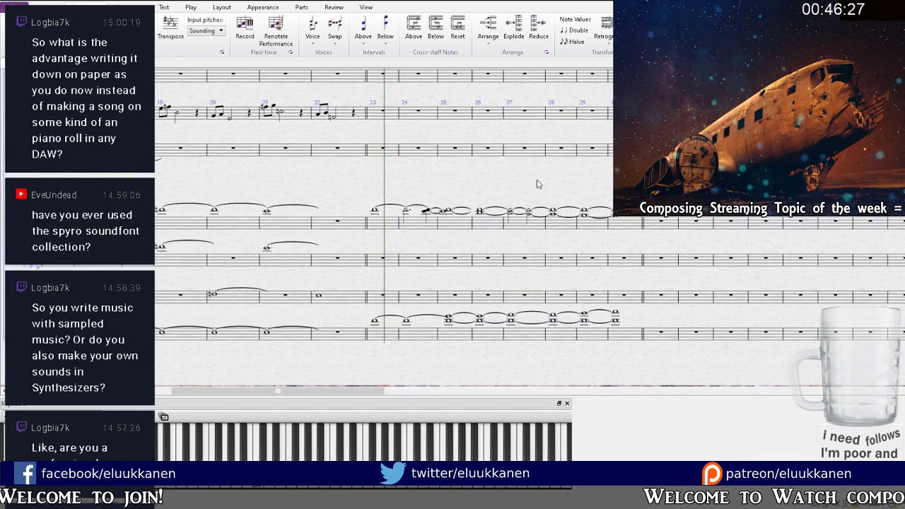
key(bracketleft)
key(bracketleft)
key(bracketright)
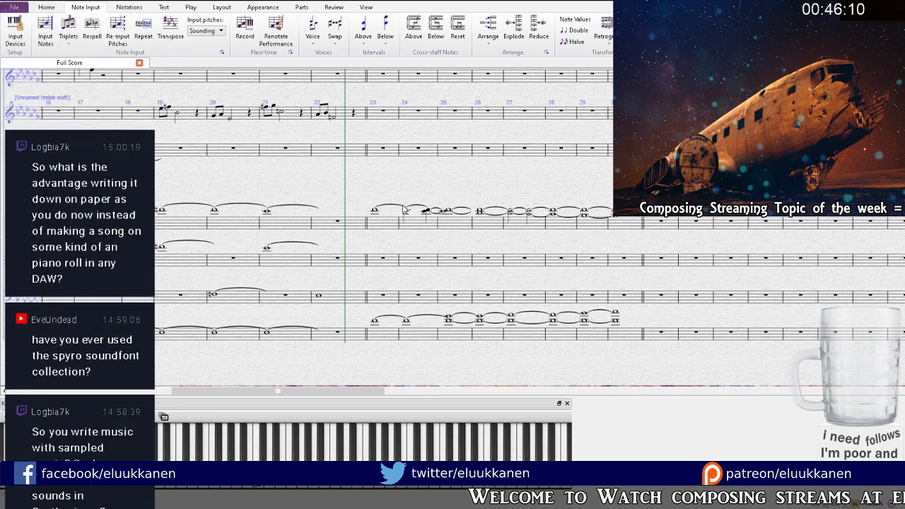
Step: Review the staves around bars 22 to 30, replay the transition into bar 23, and return to the start of the score
drag(371, 198, 347, 230)
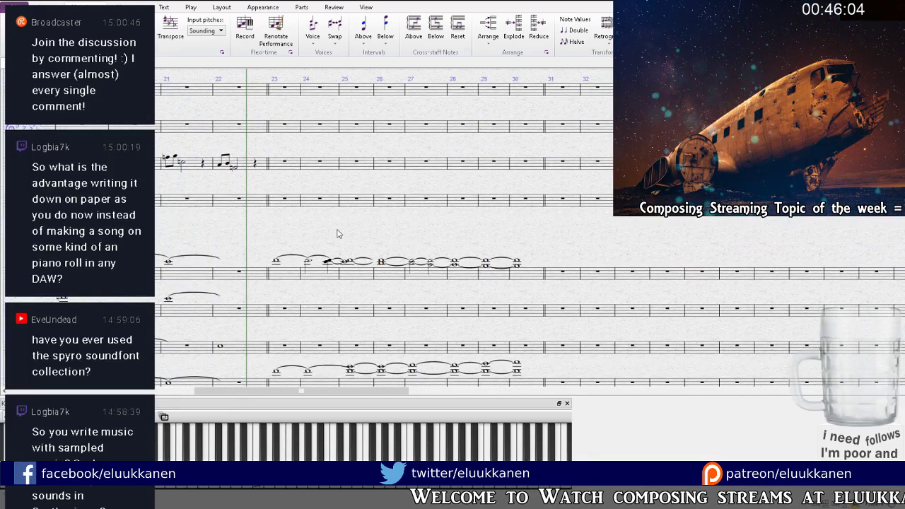
drag(320, 244, 341, 313)
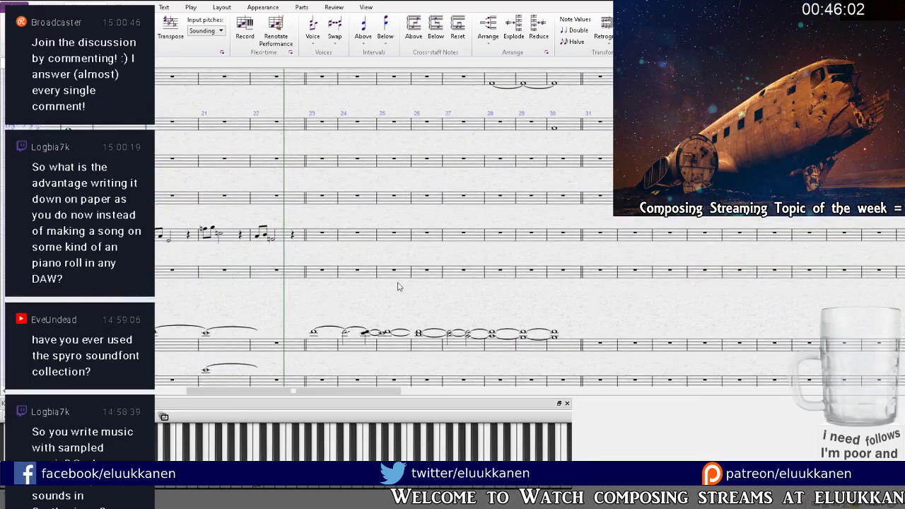
drag(397, 305, 409, 212)
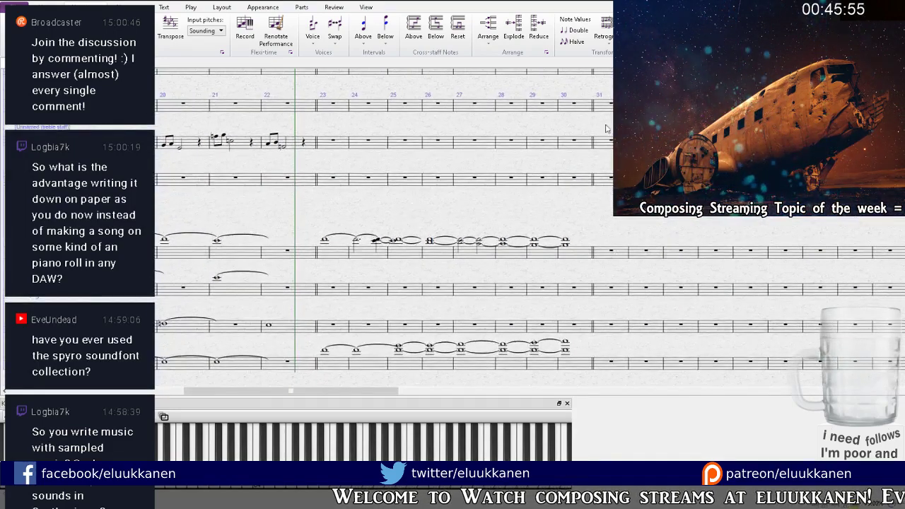
key(space)
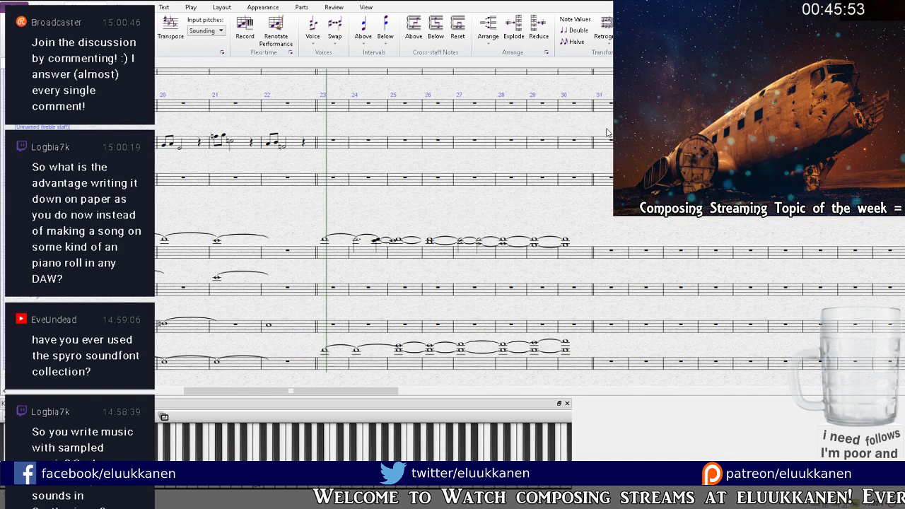
key(space)
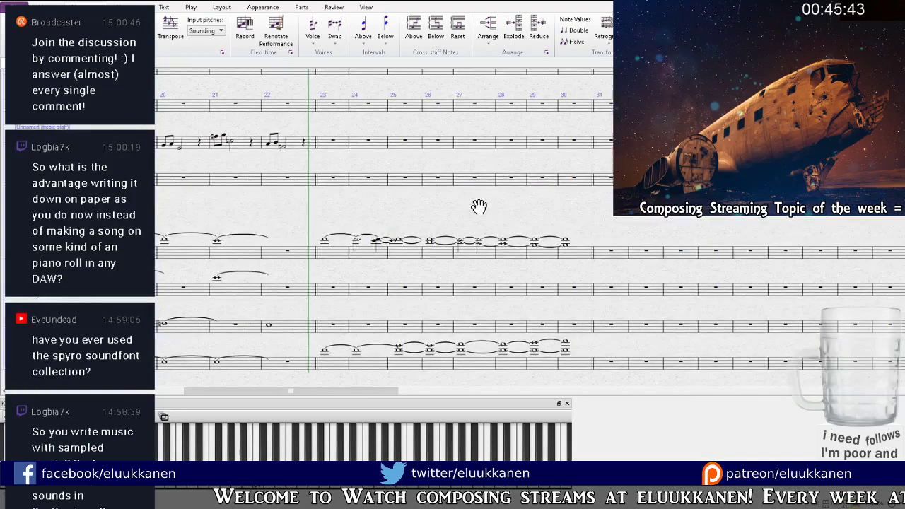
key(Home)
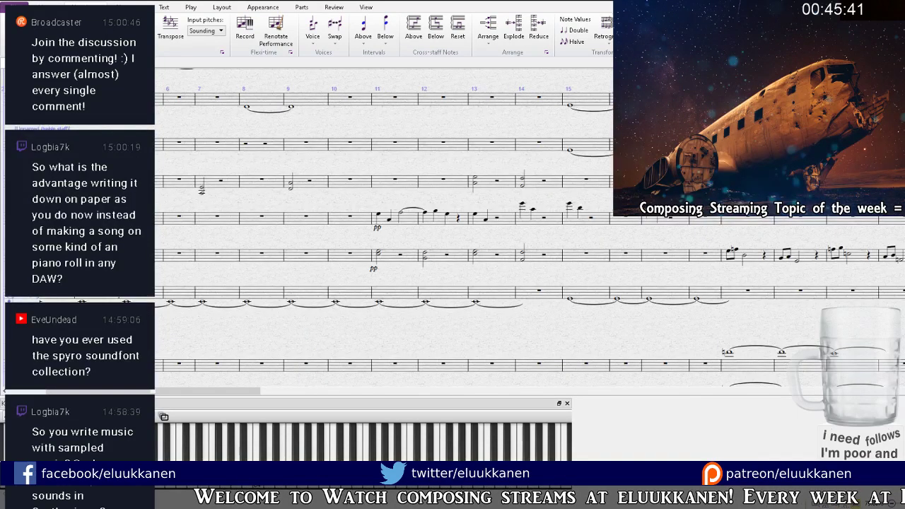
key(Home)
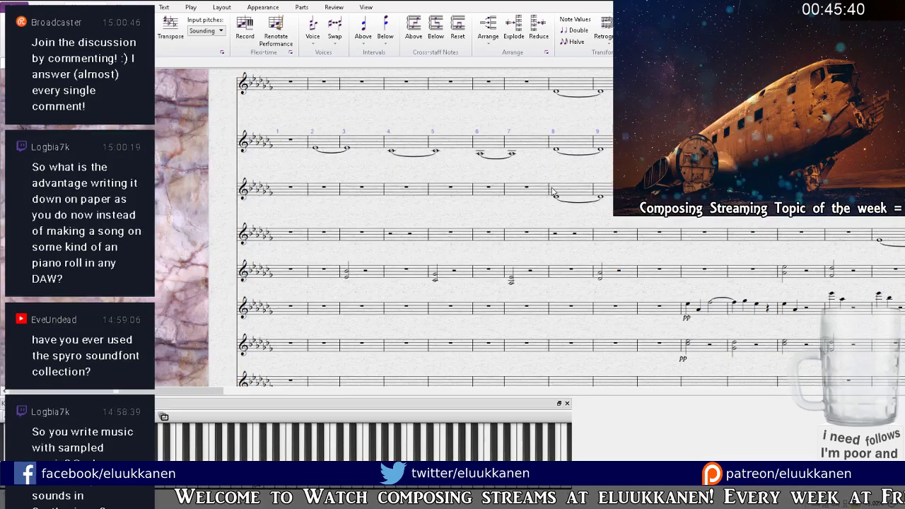
Step: Play the score from the beginning, following the upper staves, and stop at bar 11
key(space)
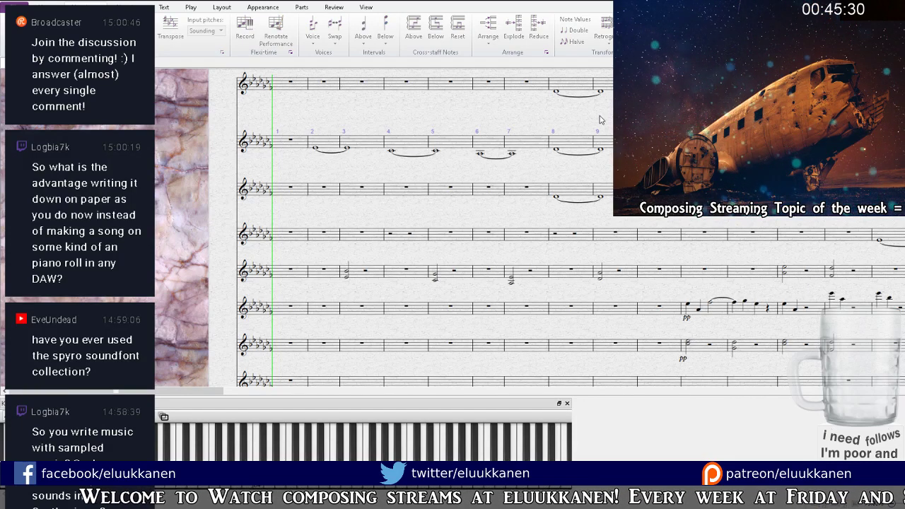
key(alt+v)
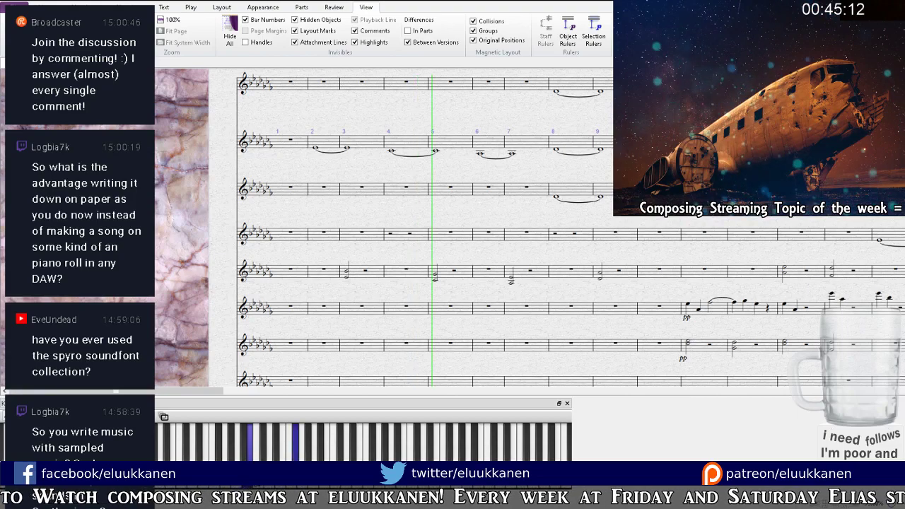
drag(588, 295, 434, 258)
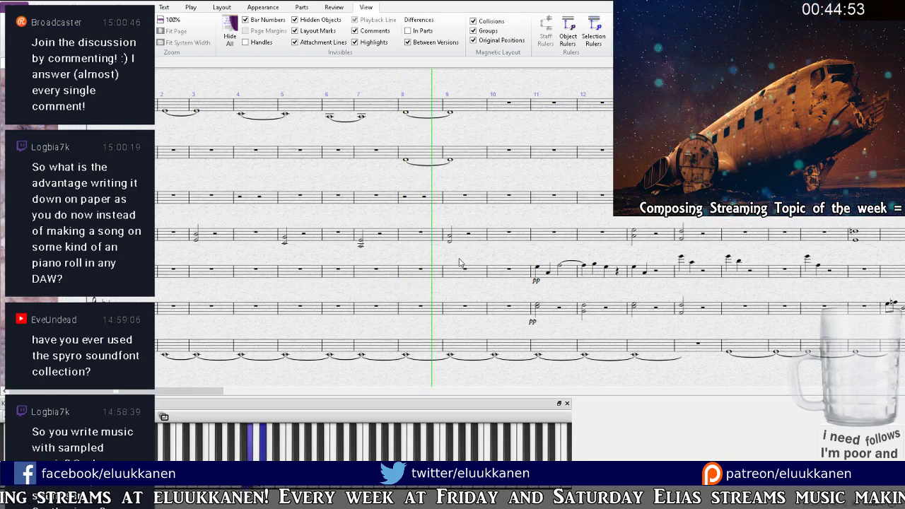
drag(516, 258, 333, 192)
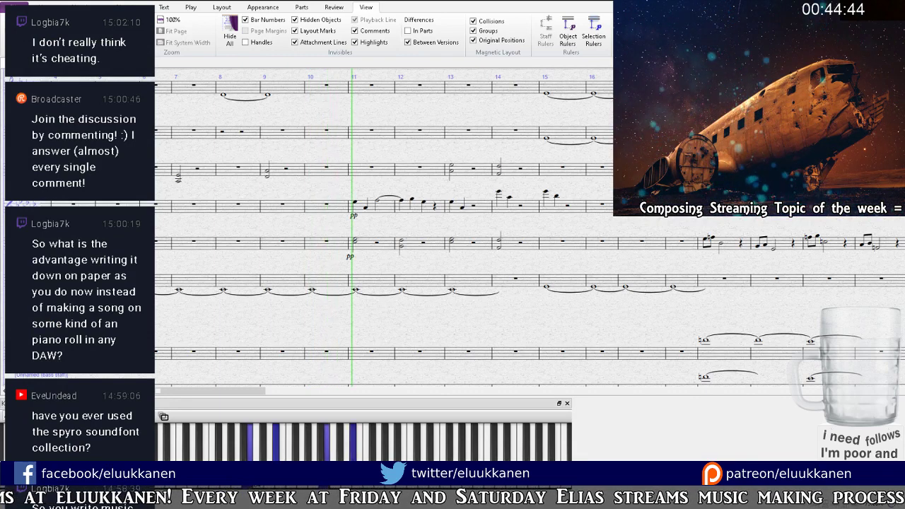
key(space)
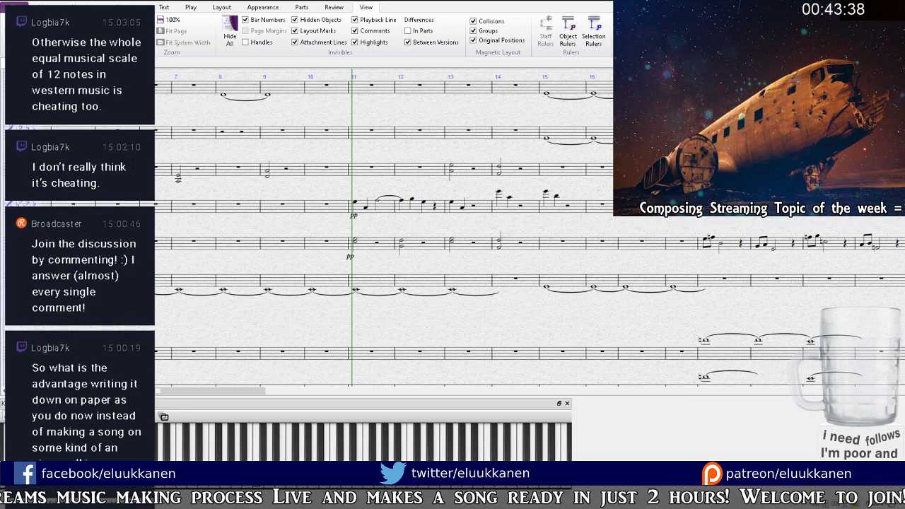
Step: Examine the treble and bass staves from bar 11 through the sustained chords ending in bar 30
drag(676, 336, 340, 297)
drag(550, 273, 565, 234)
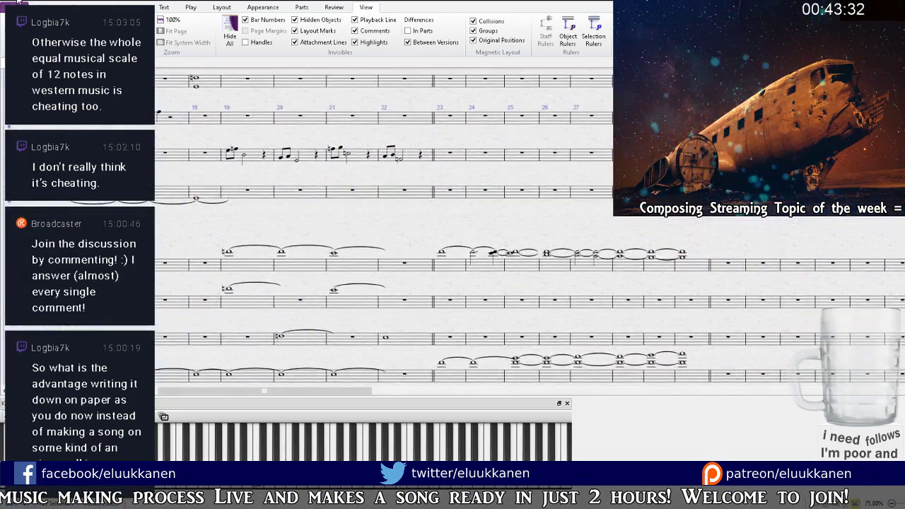
drag(273, 229, 643, 269)
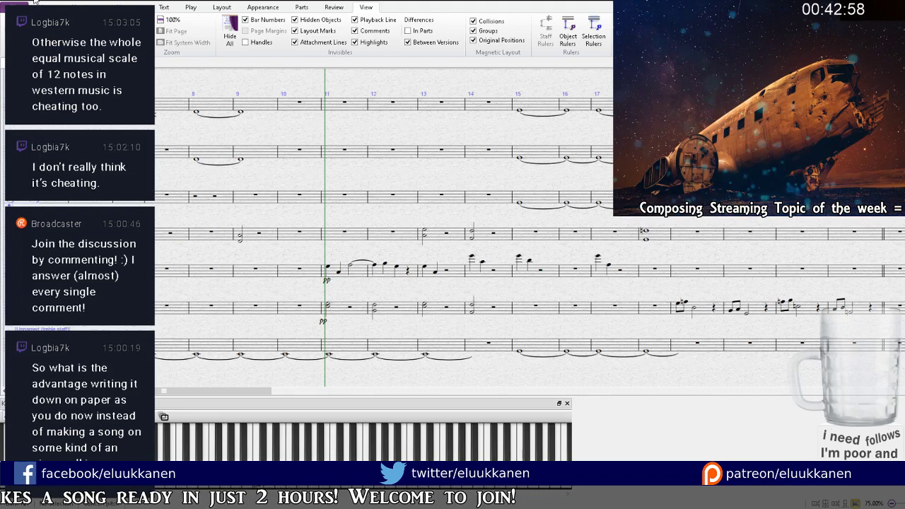
drag(463, 186, 530, 135)
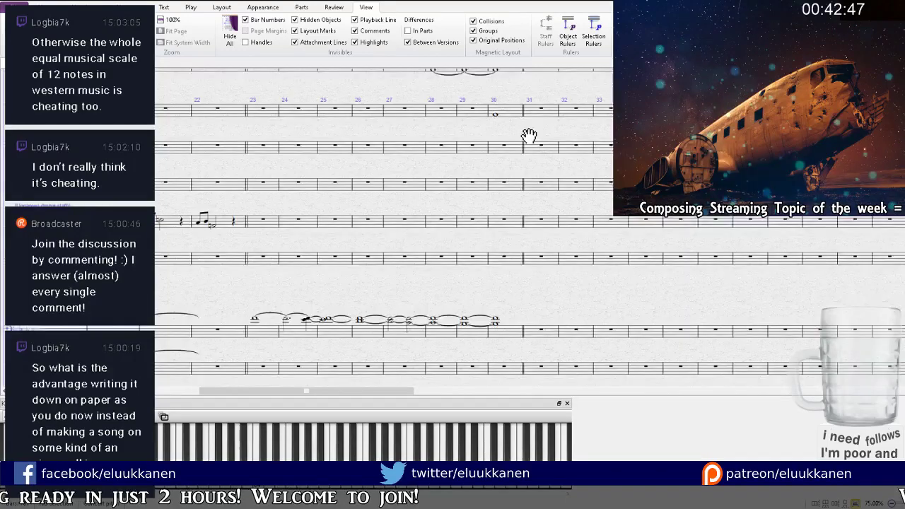
Step: Place the playback position in bar 22 and play the transition into the sustained chords, stopping in bar 26
scroll(545, 173, down, 1)
click(558, 206)
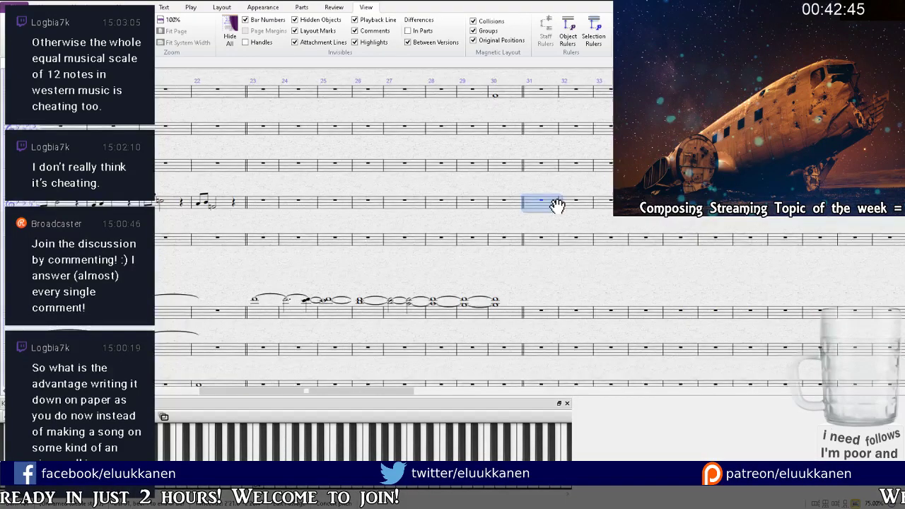
scroll(558, 205, down, 5)
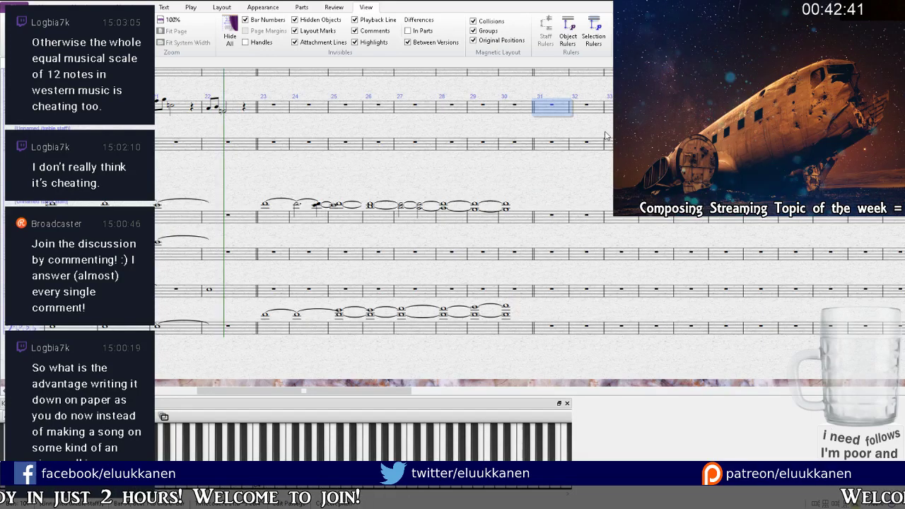
click(579, 187)
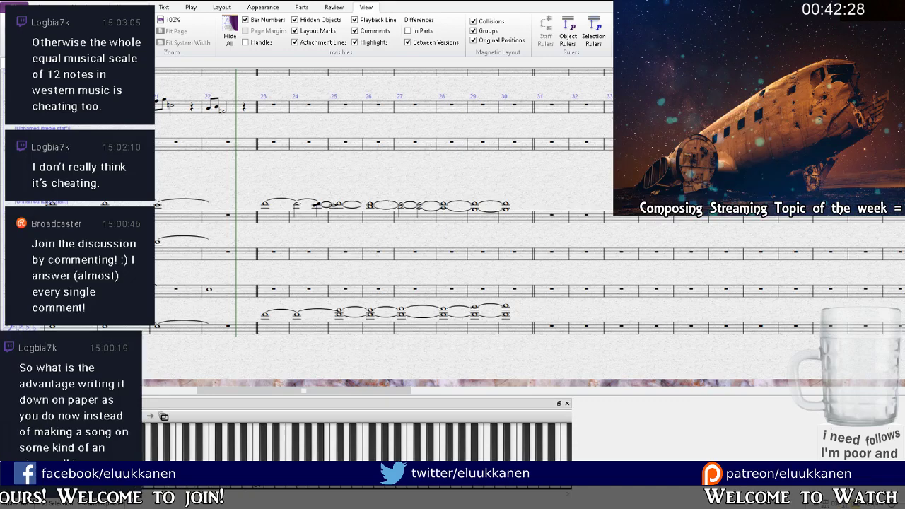
drag(571, 213, 538, 188)
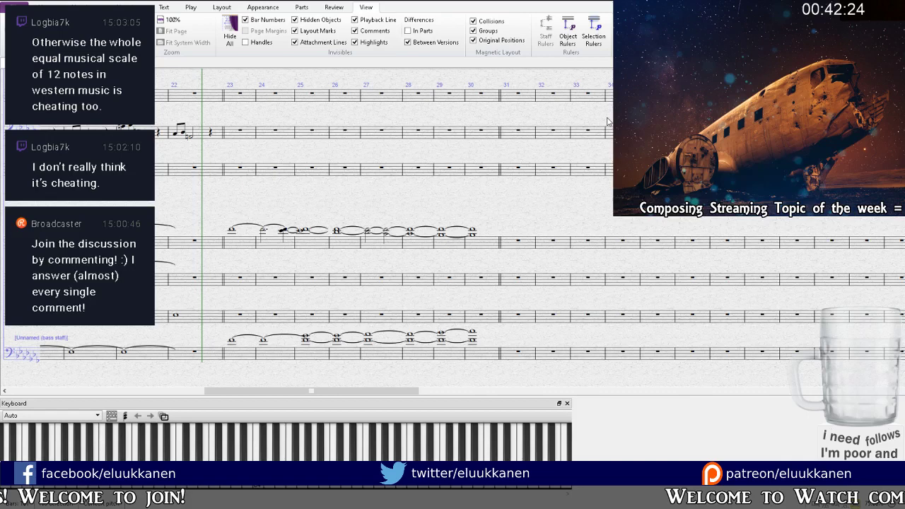
key(space)
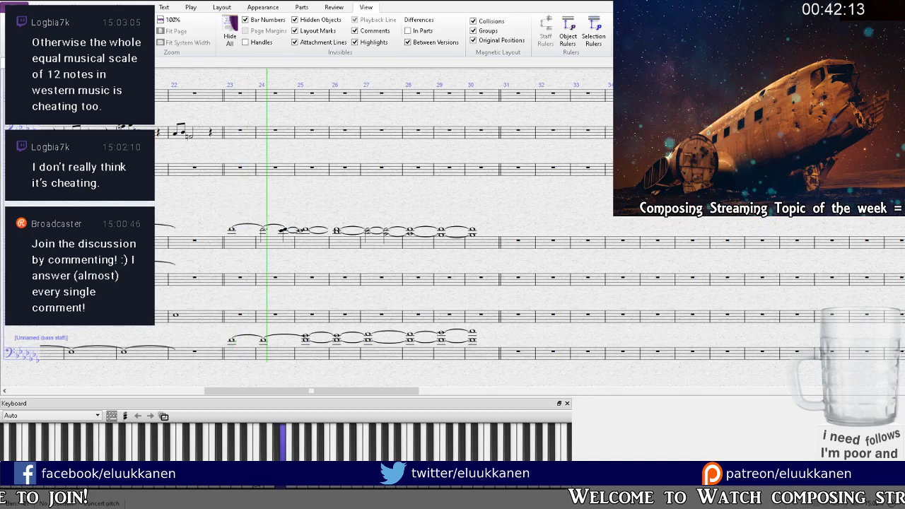
scroll(447, 309, left, 3)
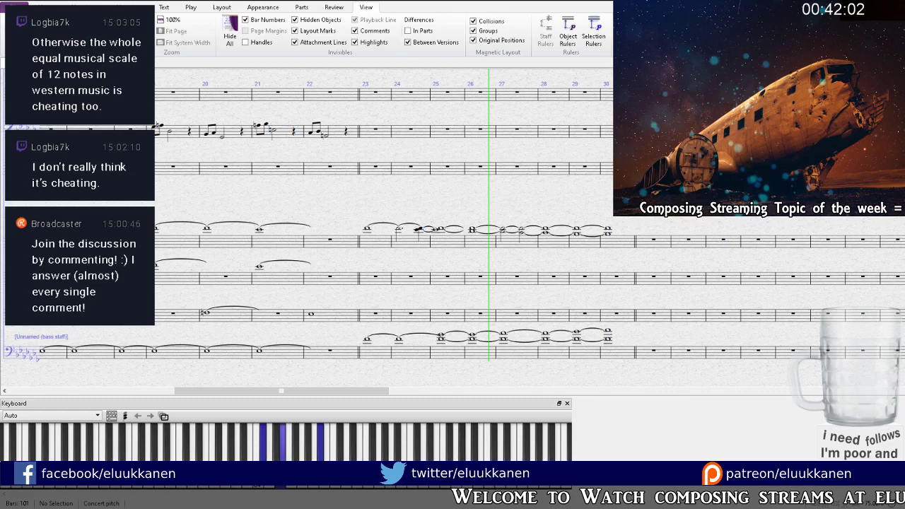
key(space)
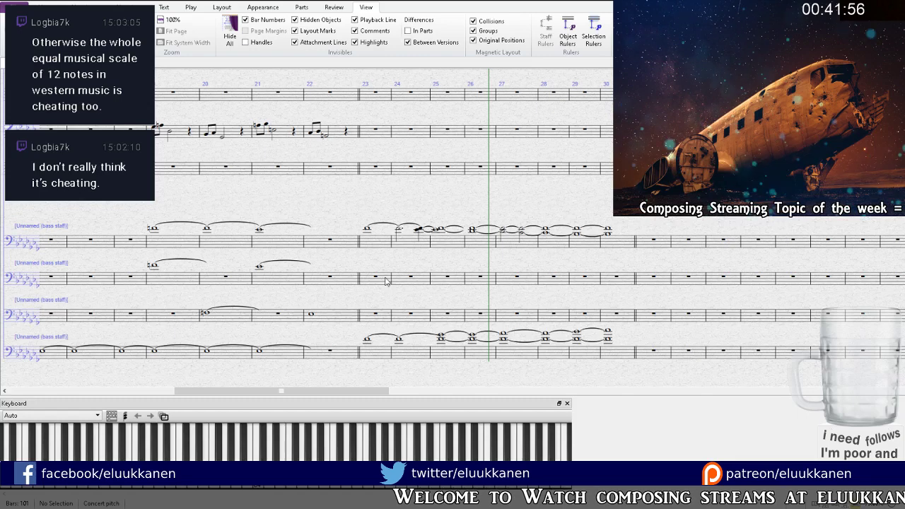
Step: Select the opening whole note of bar 23 in the upper bass staff and look over the chords and empty bass staves below
click(367, 229)
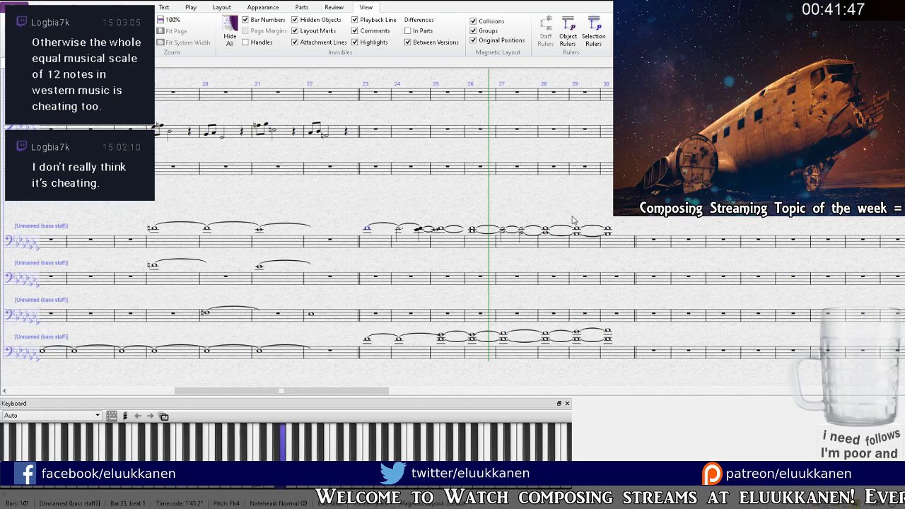
drag(573, 220, 368, 224)
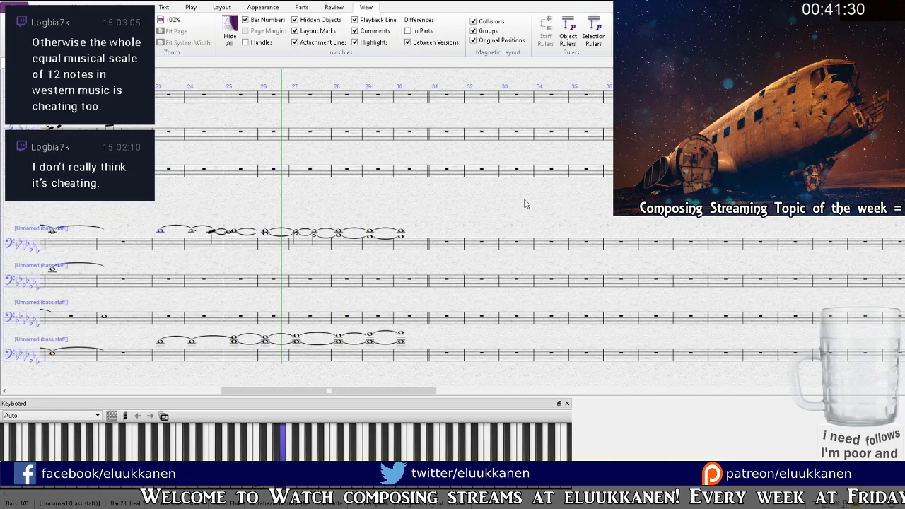
scroll(525, 204, down, 3)
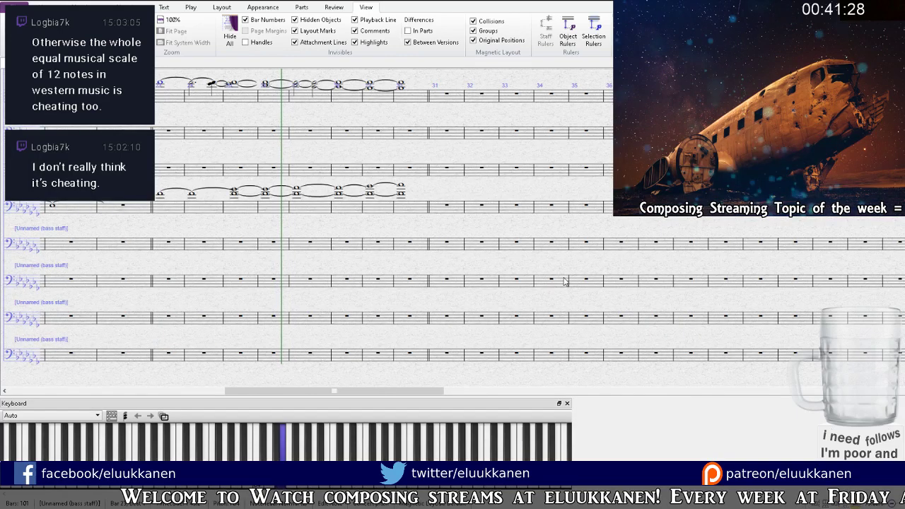
scroll(565, 282, left, 1)
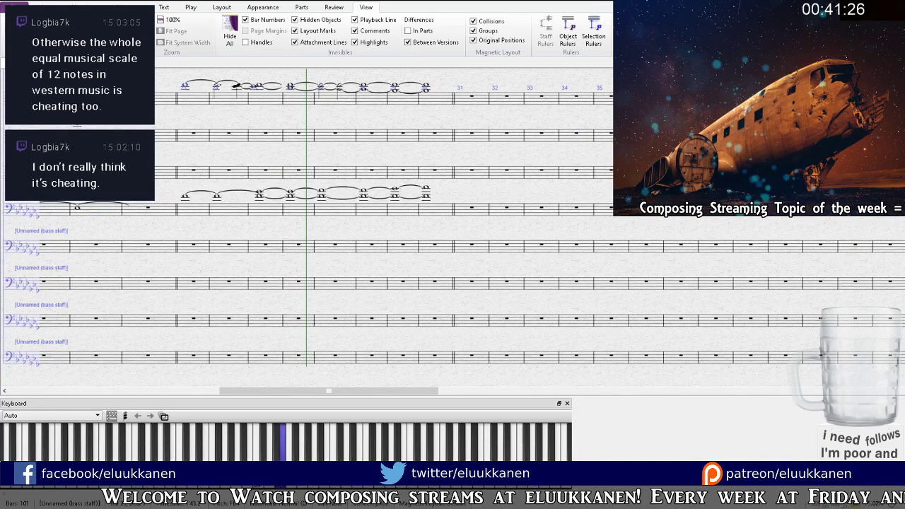
Step: Expand the mixer strips, assign playback sounds to the remaining unassigned instrument strips, and close the mixer
click(191, 7)
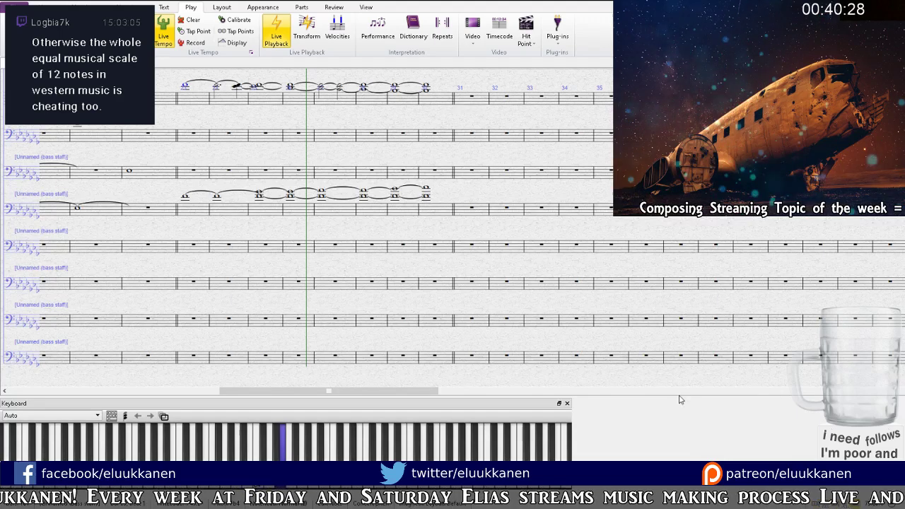
key(alt+v)
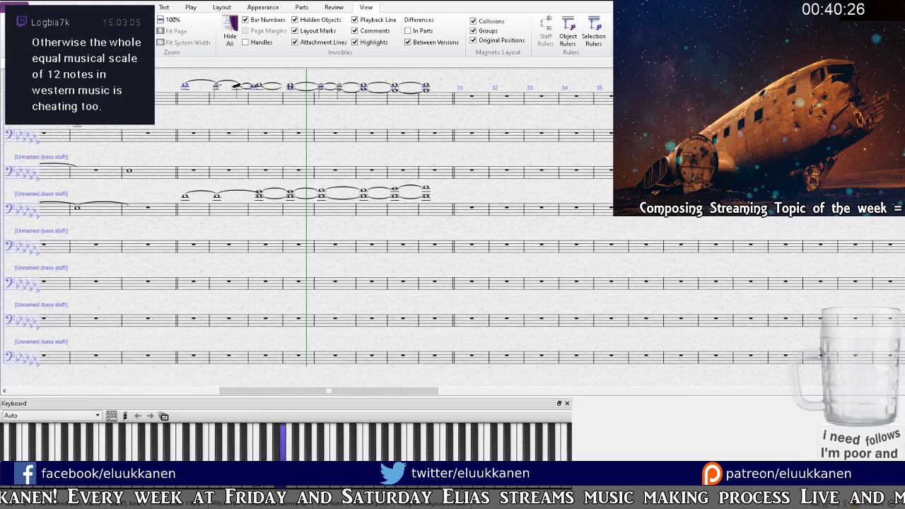
key(F3)
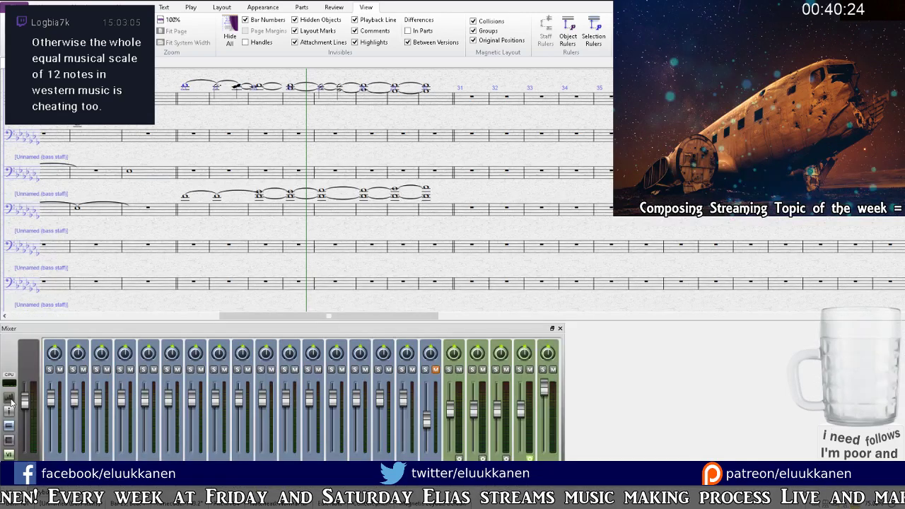
click(9, 399)
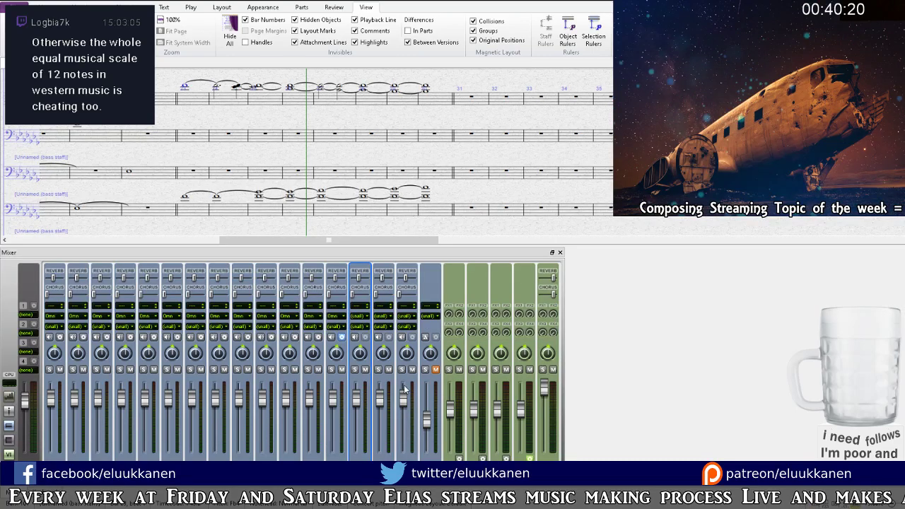
click(412, 325)
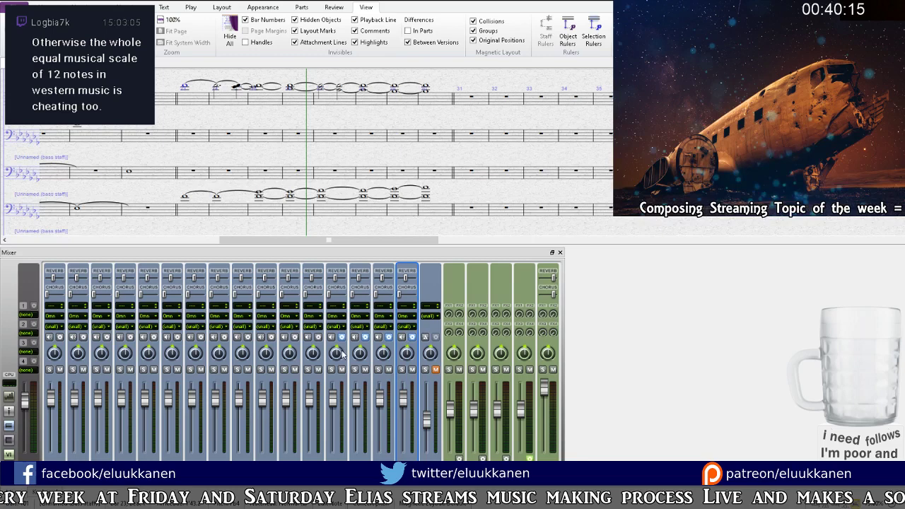
click(344, 356)
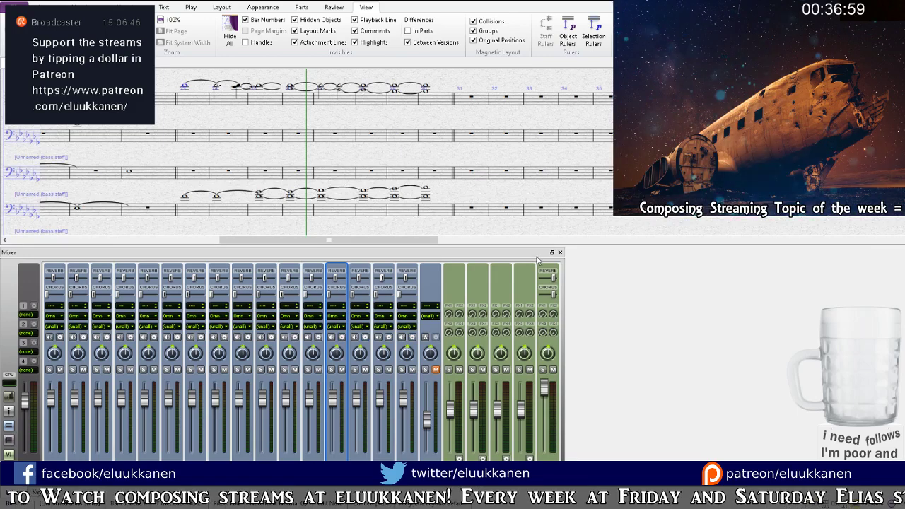
key(m)
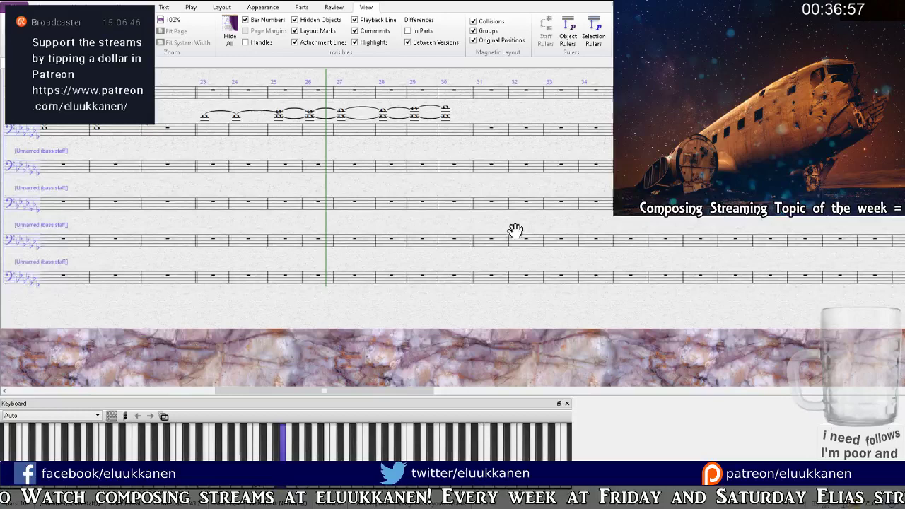
Step: Enter test quarter notes in bar 31 of the four lowest bass staves, then clear that bar on all four
drag(516, 232, 502, 263)
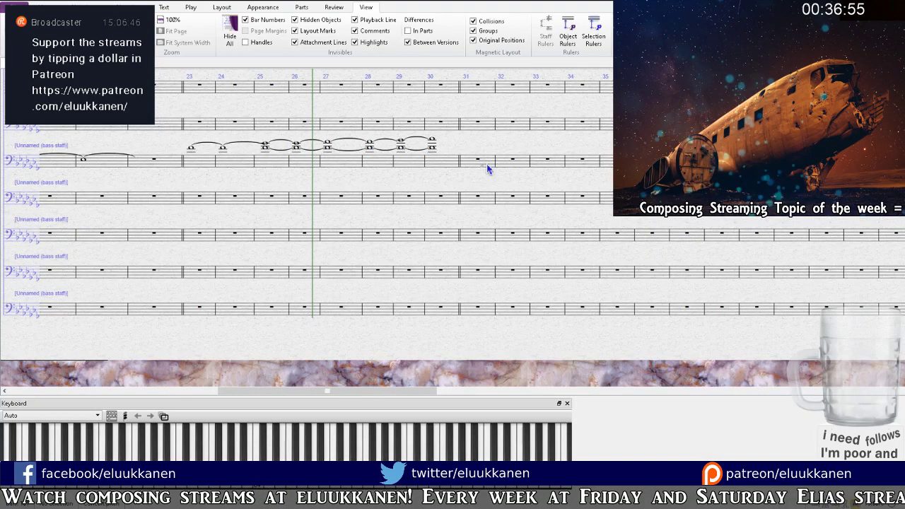
key(ctrl+v)
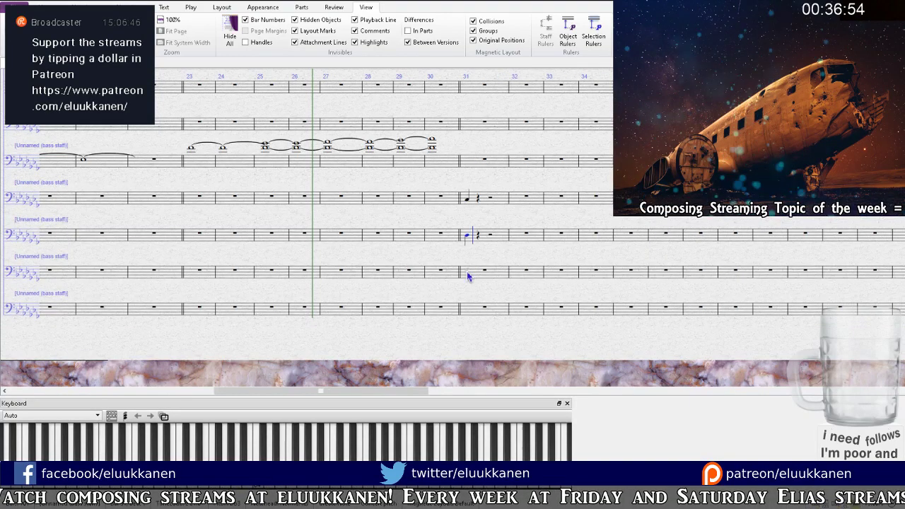
click(468, 273)
key(ctrl+v)
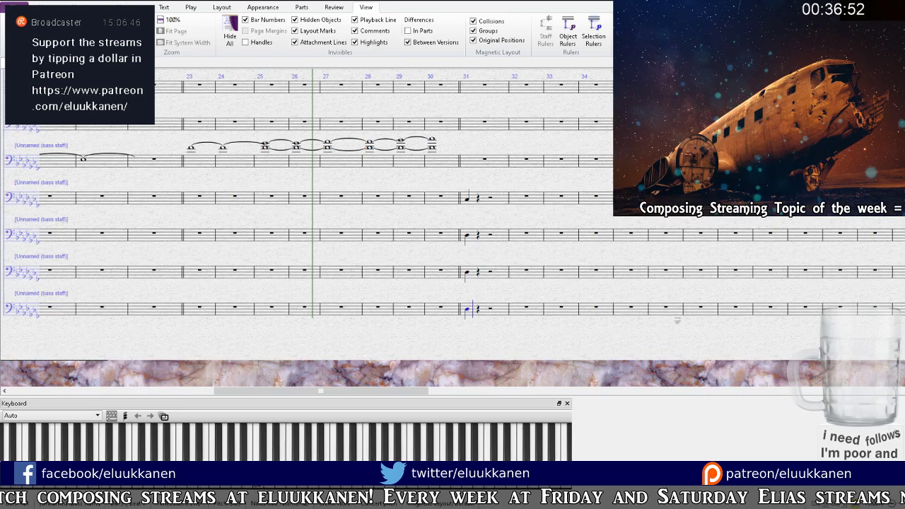
drag(504, 299, 520, 345)
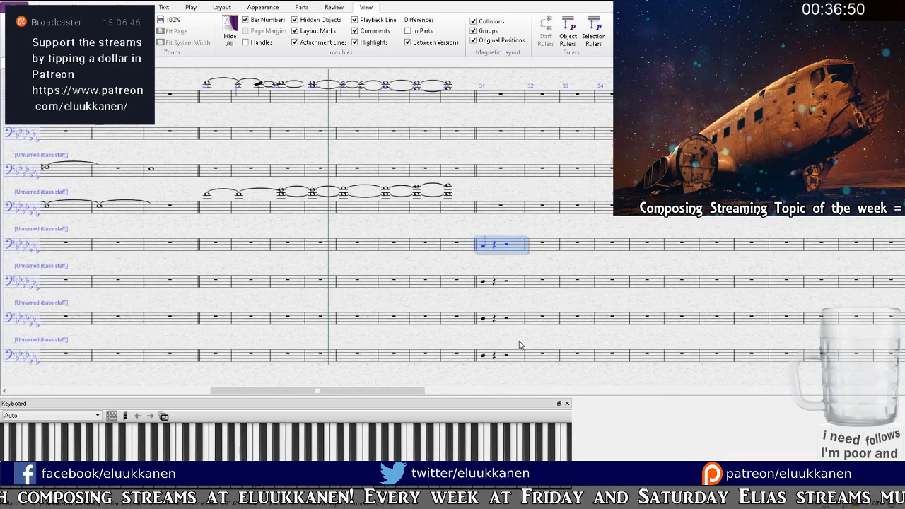
shift+click(519, 345)
key(Delete)
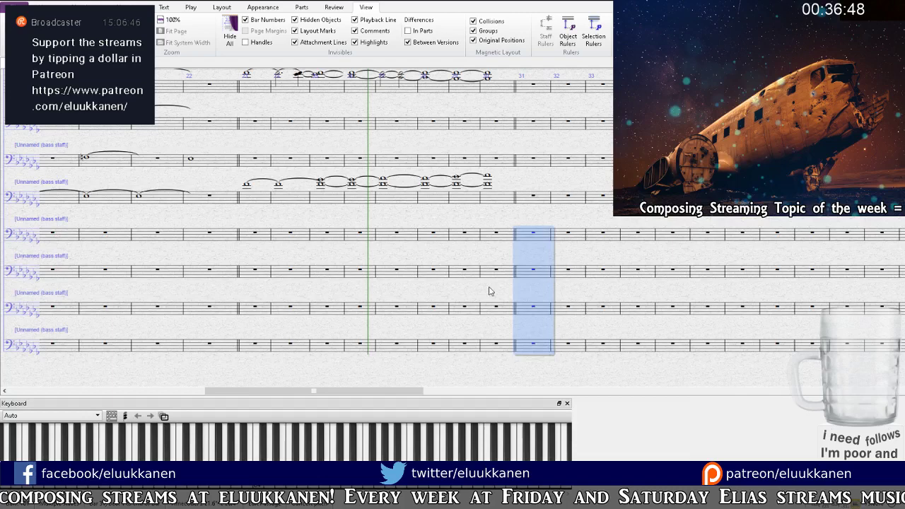
Step: Enter a half note in the second half of bar 30 on the lowest bass staff
key(n)
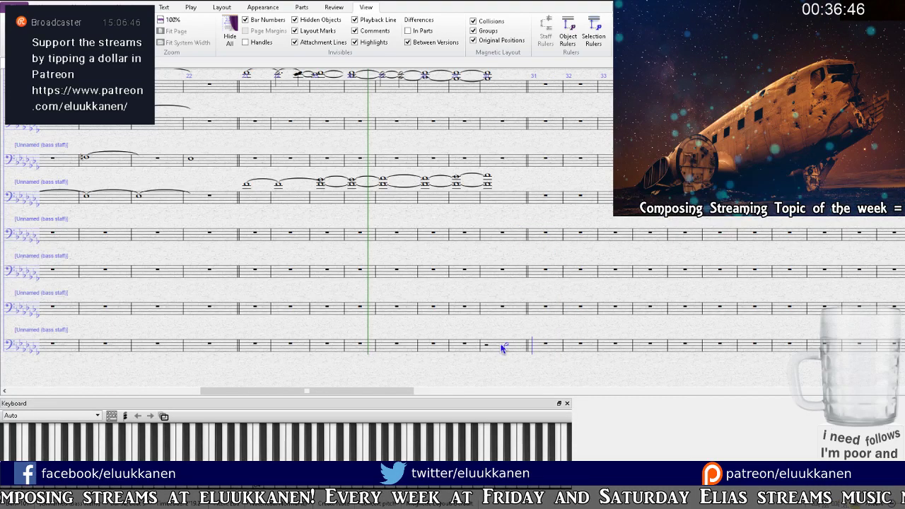
key(Escape)
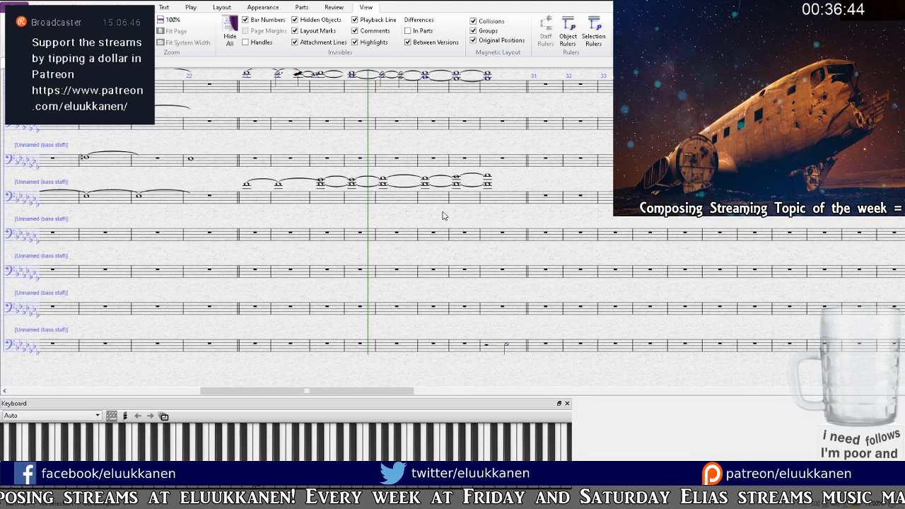
Step: Move the playback position back to the end of bar 22 and play the sustained chords up to bar 28
key([)
drag(421, 147, 452, 242)
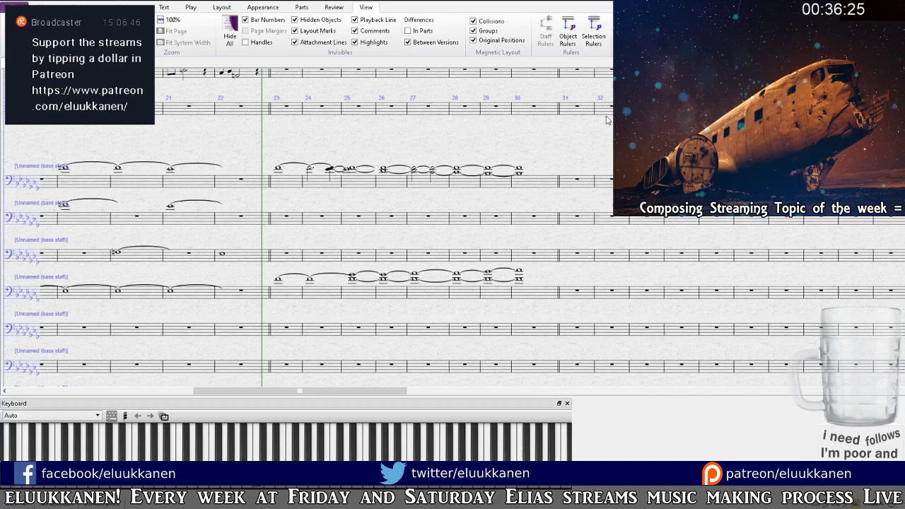
key(space)
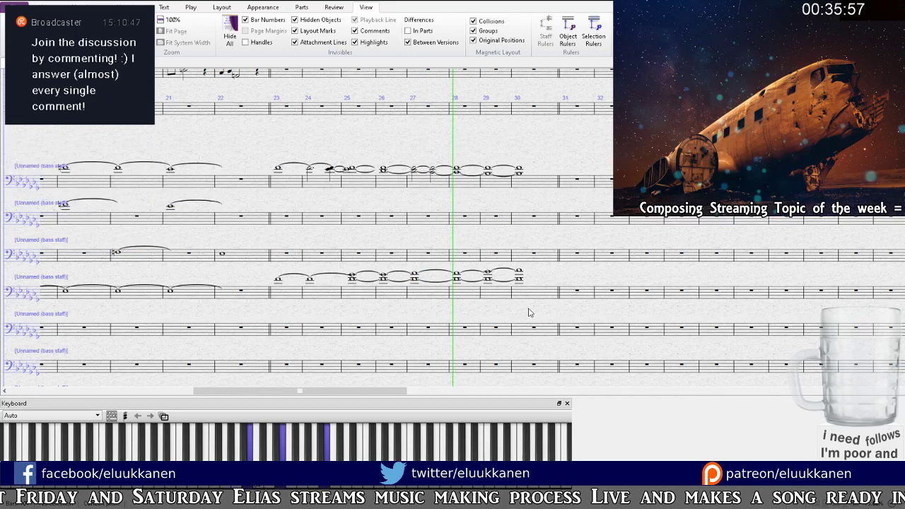
Step: Enter tied Fb4 whole notes in bars 31 and 32 on the second treble staff
drag(540, 321, 429, 223)
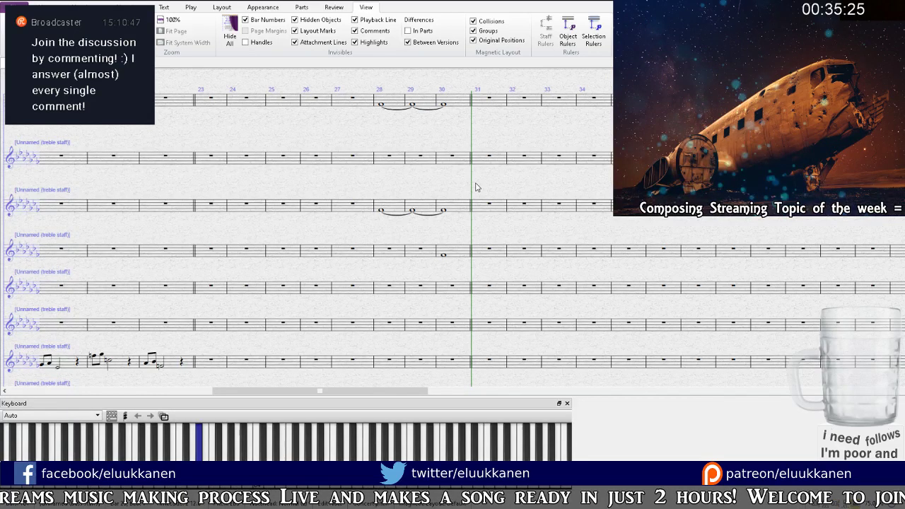
scroll(475, 188, down, 1)
click(453, 180)
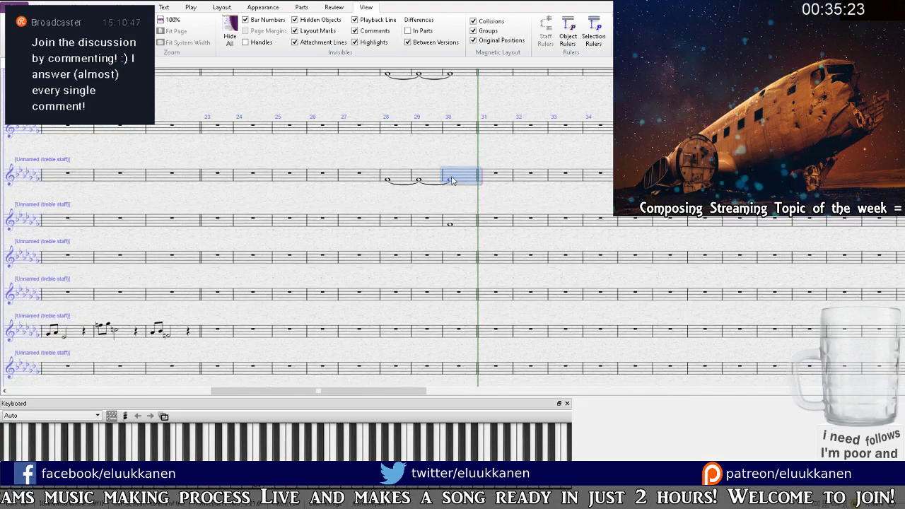
key(e)
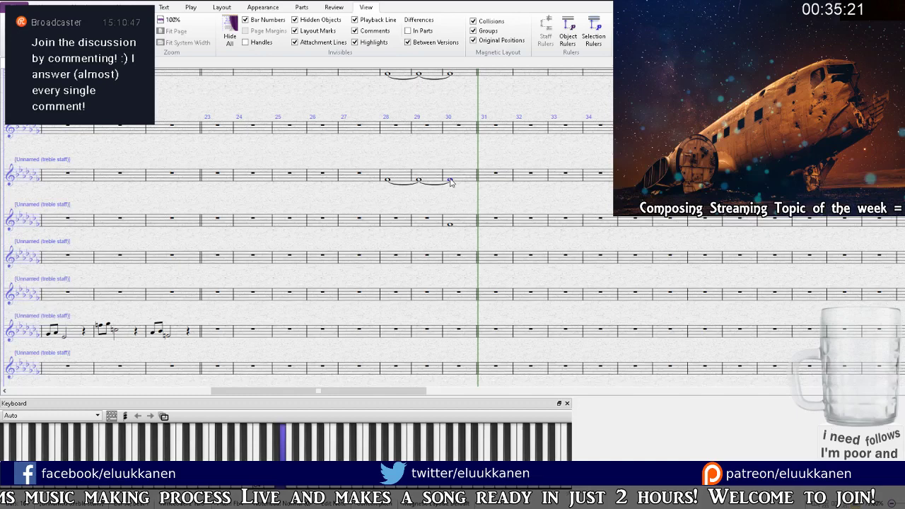
scroll(445, 194, up, 2)
click(440, 205)
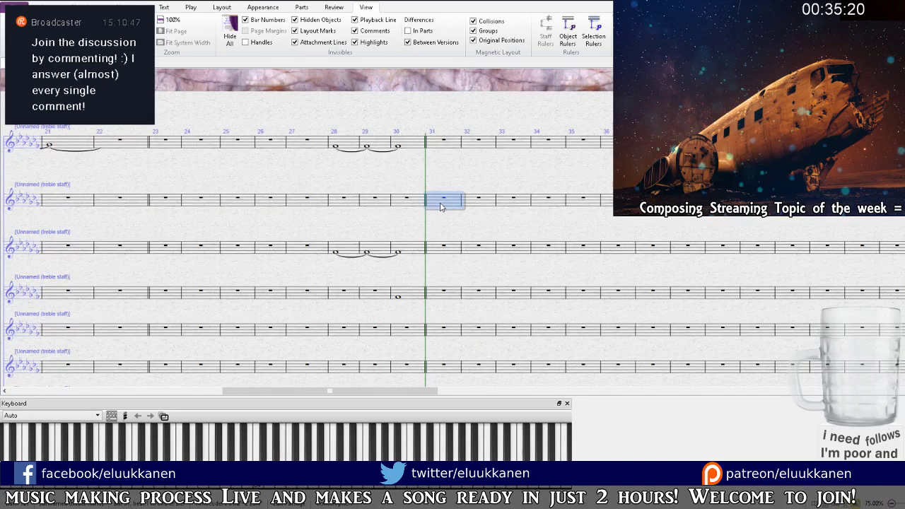
key(e)
key(e)
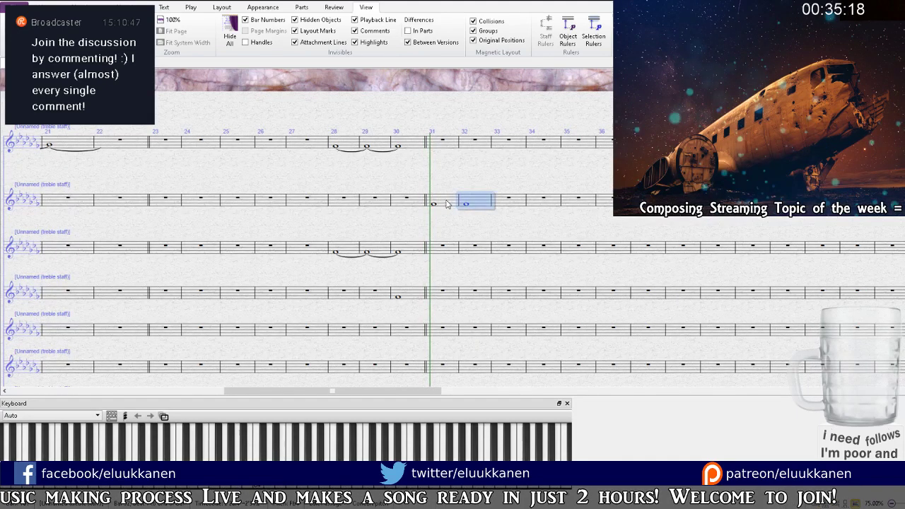
shift+click(446, 204)
key(KP_Enter)
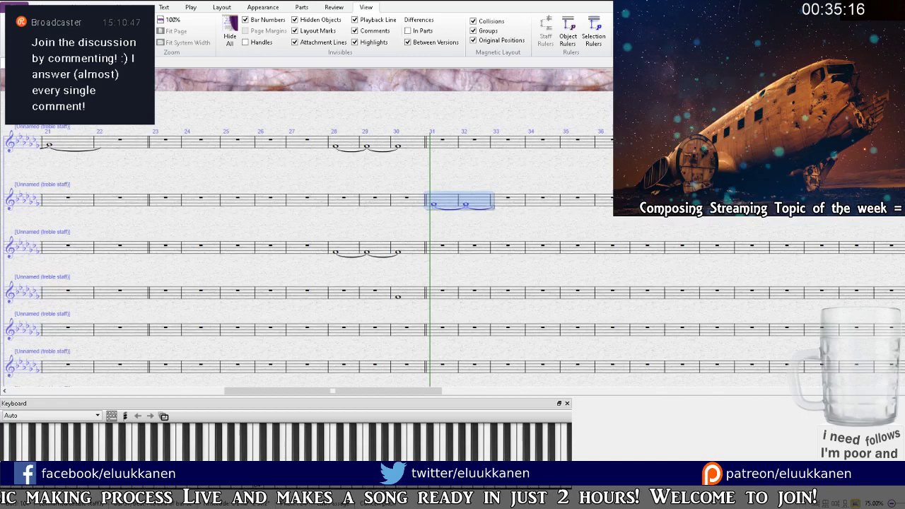
Step: Repeat the tied pair in bars 33–34 one step higher, remove the ties after bars 32 and 34, and return playback to bar 30
alt+click(500, 207)
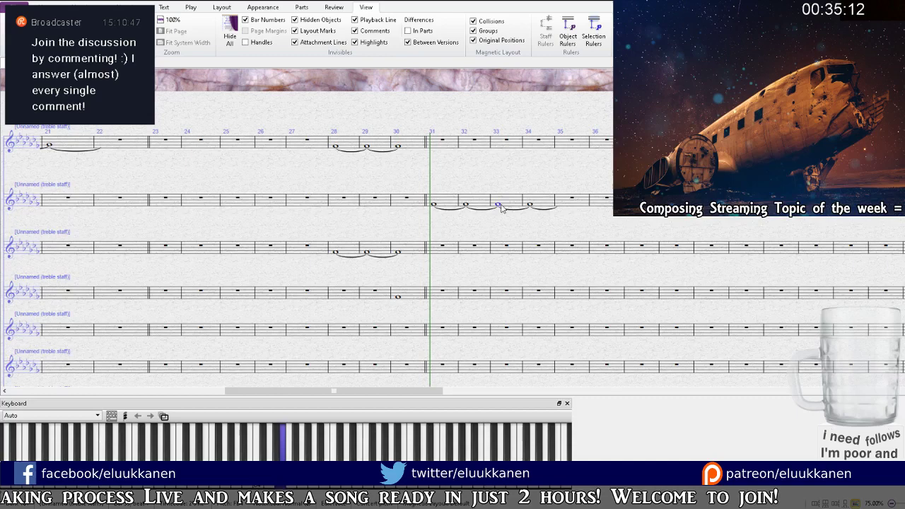
key(Up)
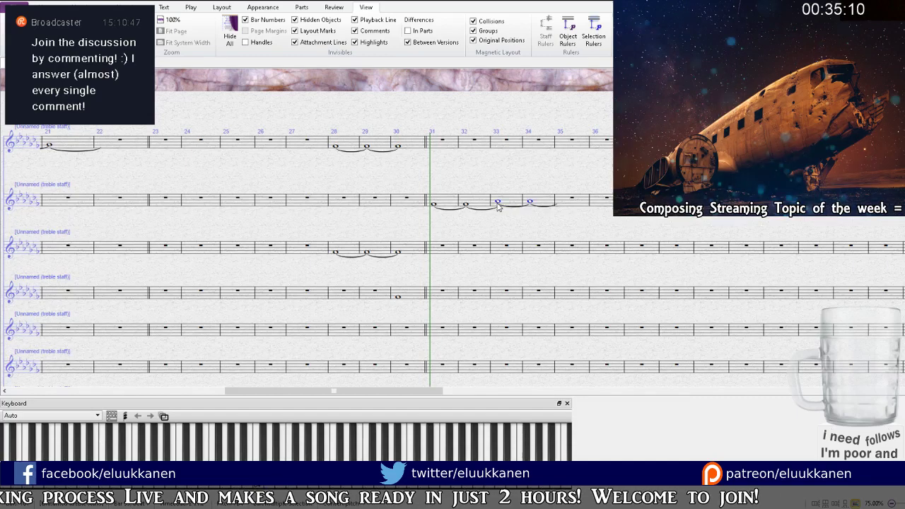
click(478, 200)
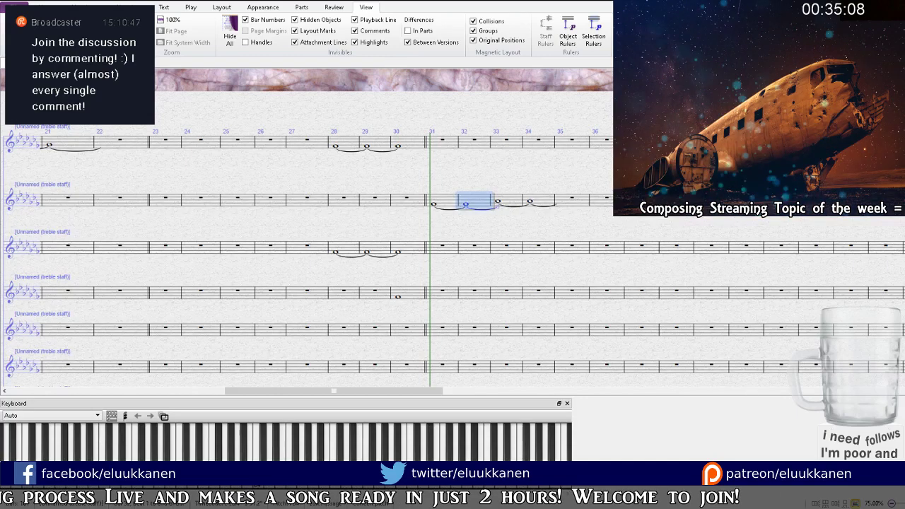
click(551, 204)
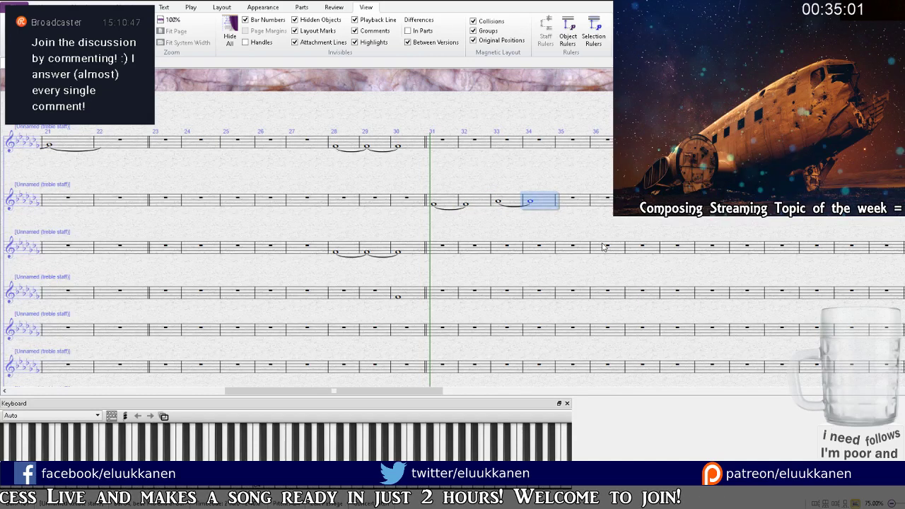
key(Escape)
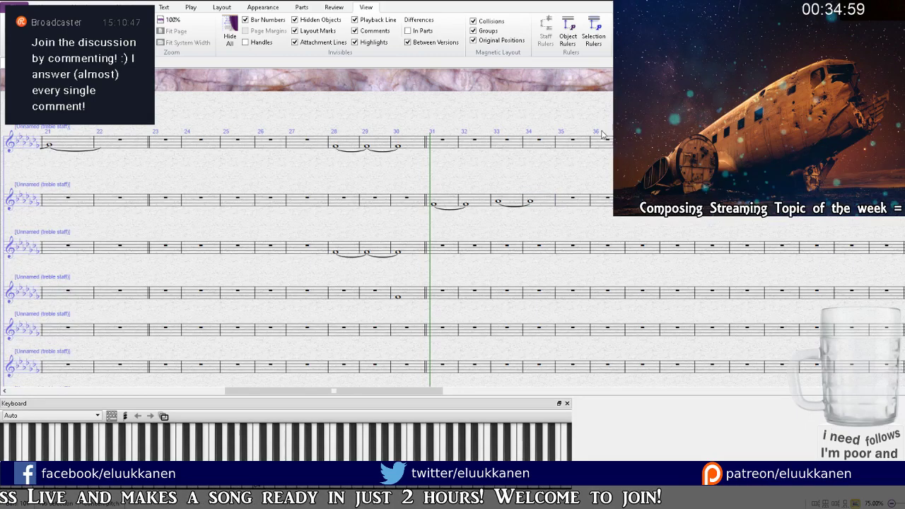
key([)
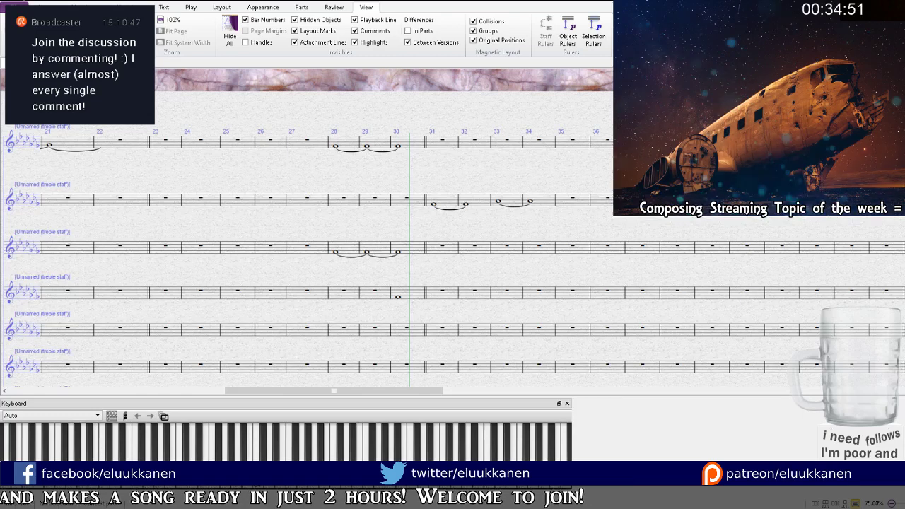
Step: Copy bars 31–34 of the second treble staff onto the second-lowest bass staff, starting at bar 31
click(445, 201)
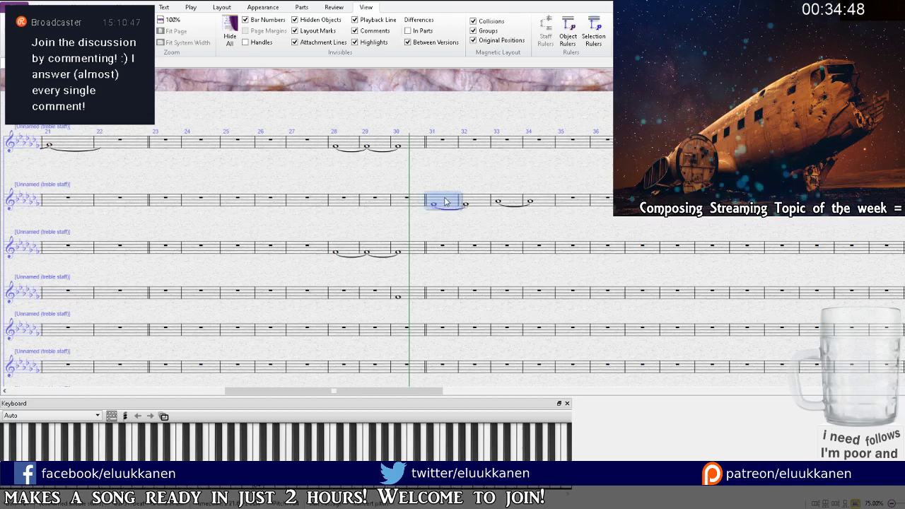
shift+click(544, 208)
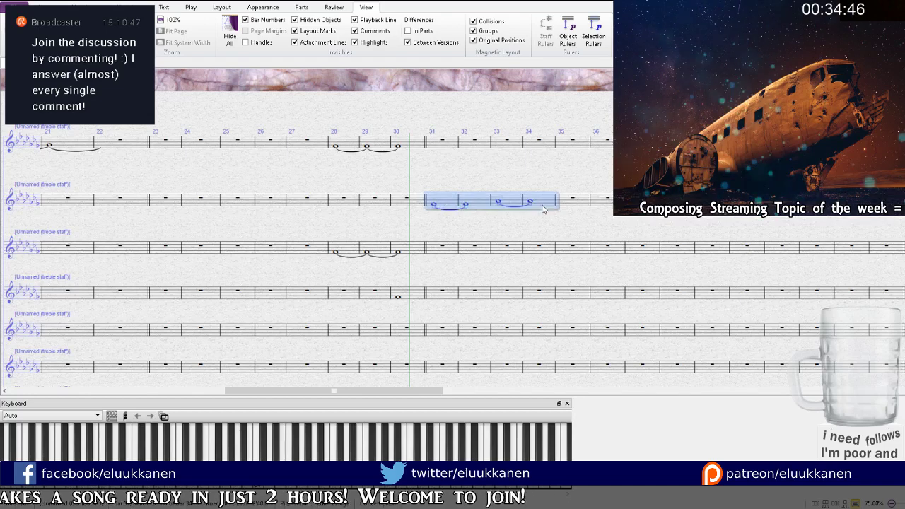
drag(508, 220, 490, 255)
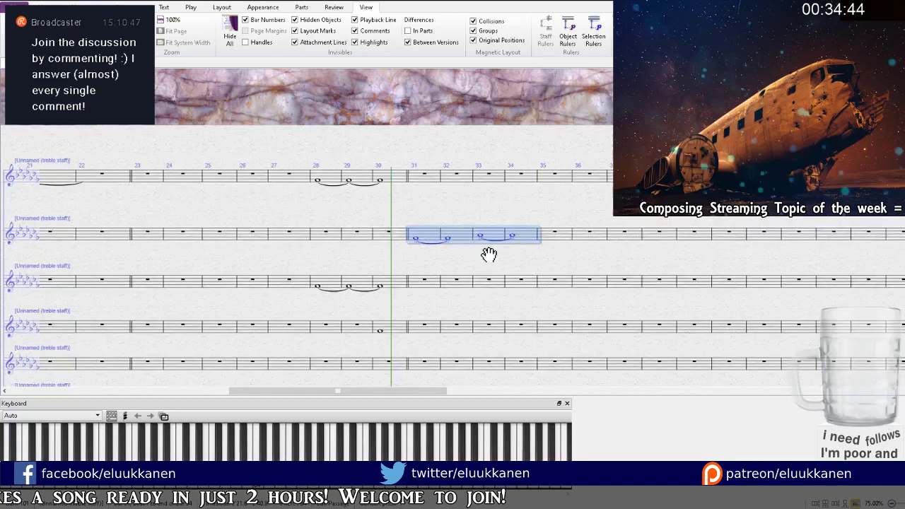
scroll(489, 255, up, 1)
click(419, 207)
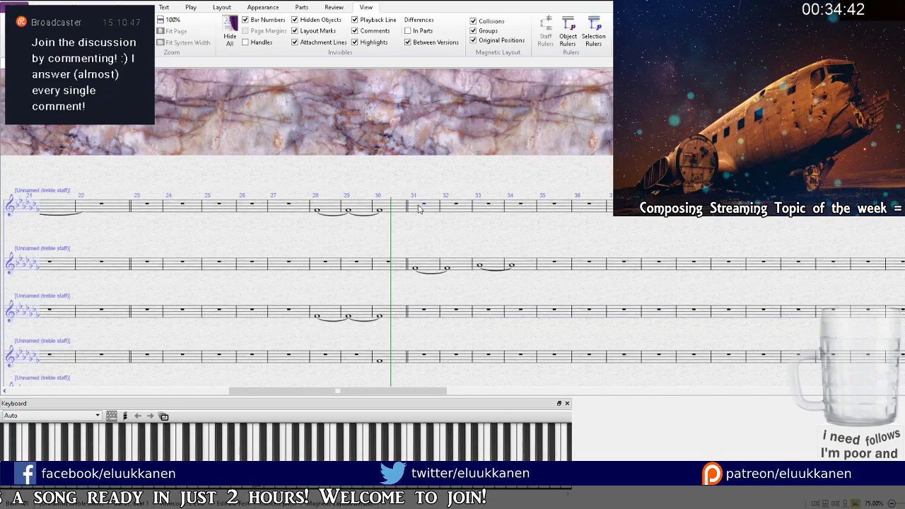
click(419, 209)
scroll(467, 256, down, 4)
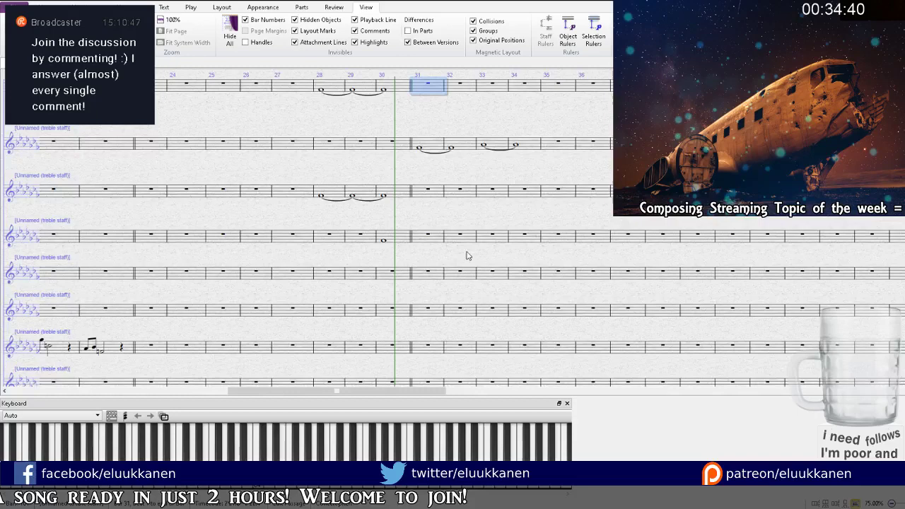
scroll(467, 256, down, 4)
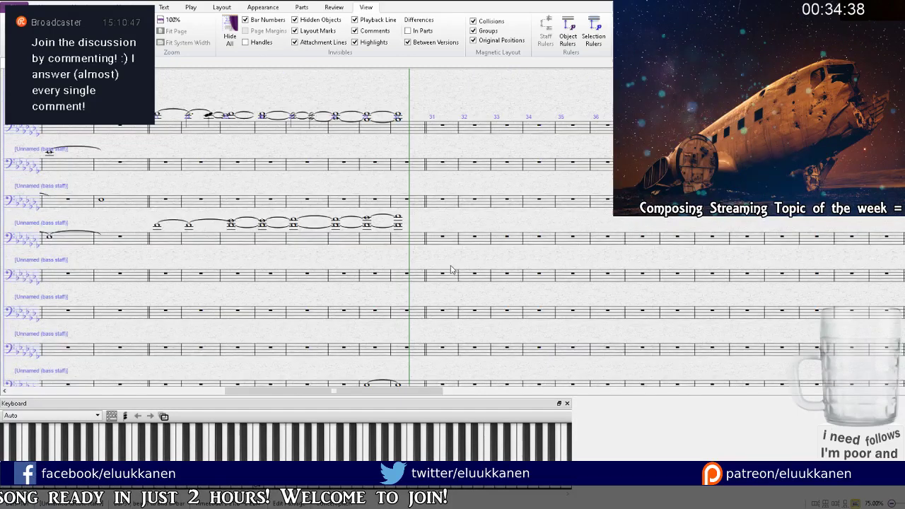
scroll(450, 270, down, 4)
click(422, 244)
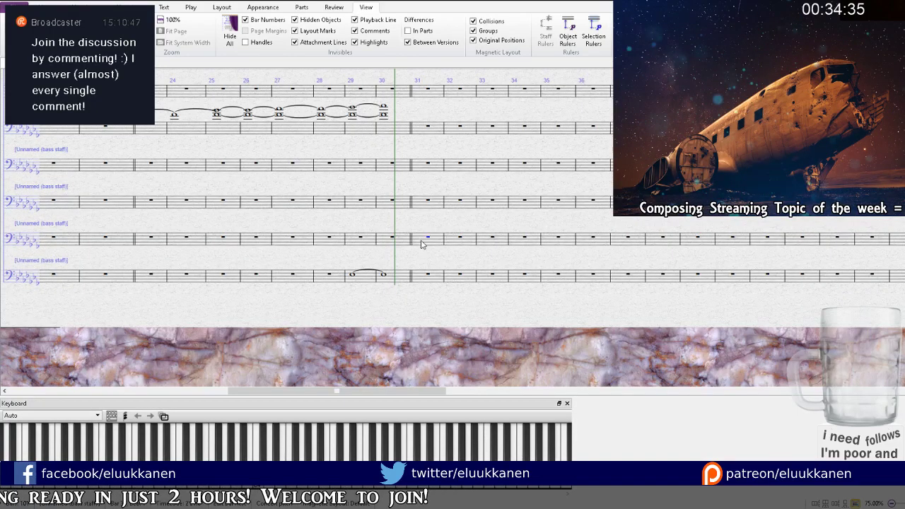
key(ctrl+v)
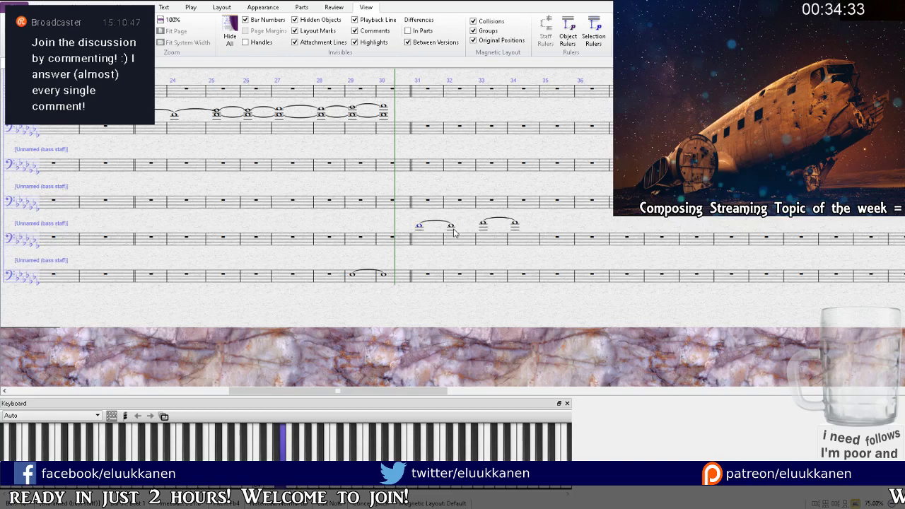
Step: Play the passage from bar 30 to bar 32 to audition the new bass-staff phrase
click(516, 225)
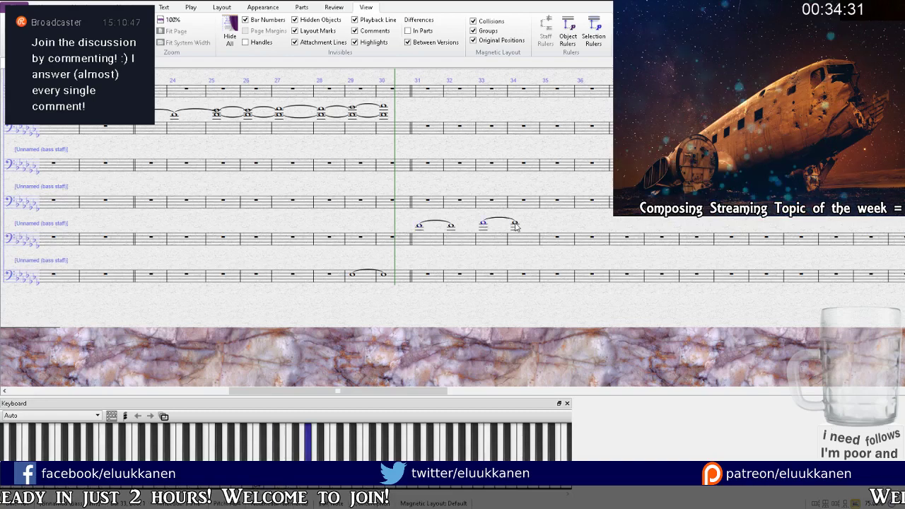
key(Escape)
key(space)
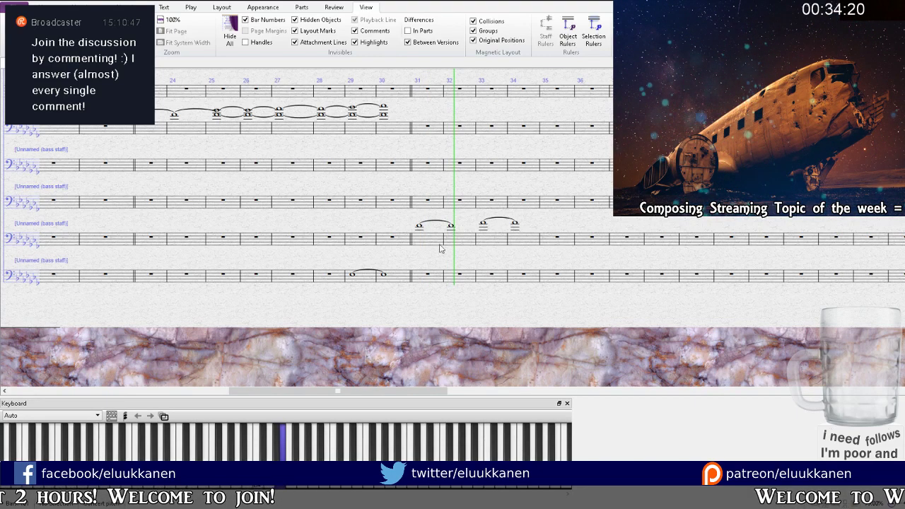
key(space)
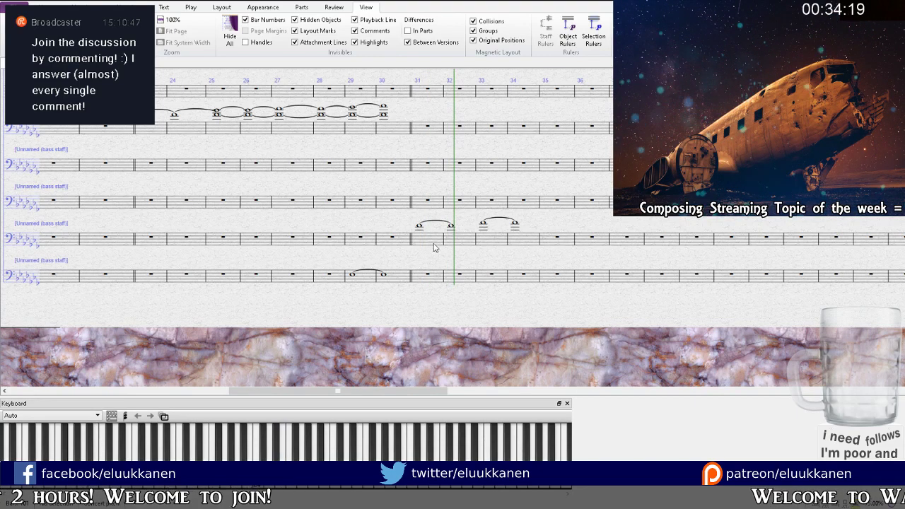
Step: Lower bars 33–34 of the bass phrase to Fb4 with all four bars tied, and clear bars 31–34 of the second treble staff
click(524, 230)
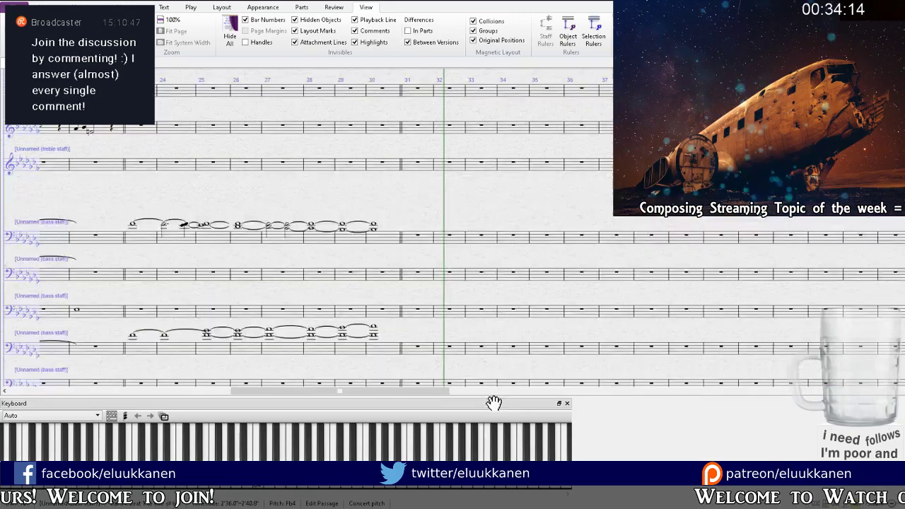
click(403, 178)
shift+click(498, 180)
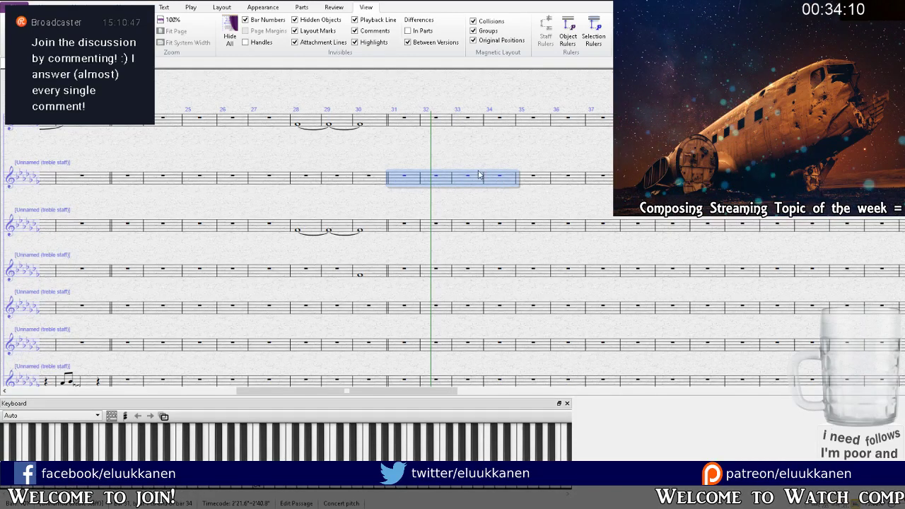
Step: Enter two Db3 quarter notes at the start of bar 33 on the fourth-lowest bass staff
scroll(479, 174, down, 5)
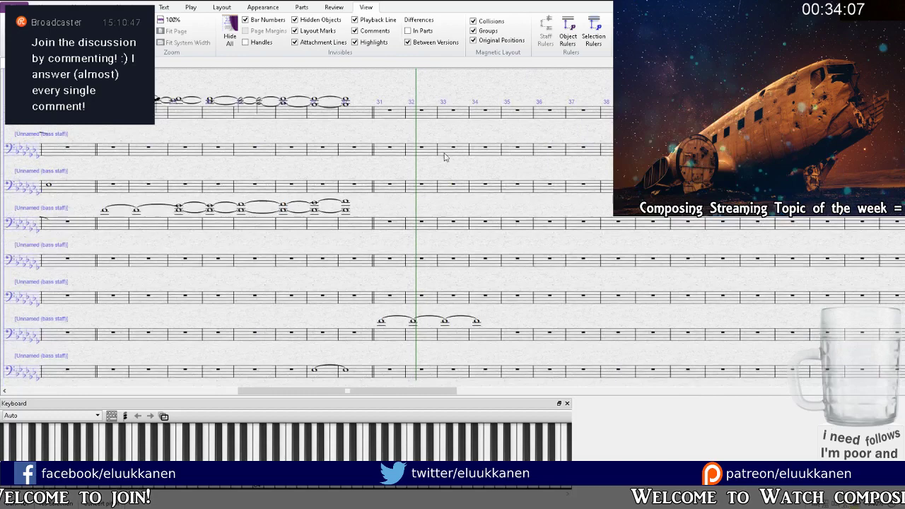
scroll(477, 228, down, 2)
click(464, 198)
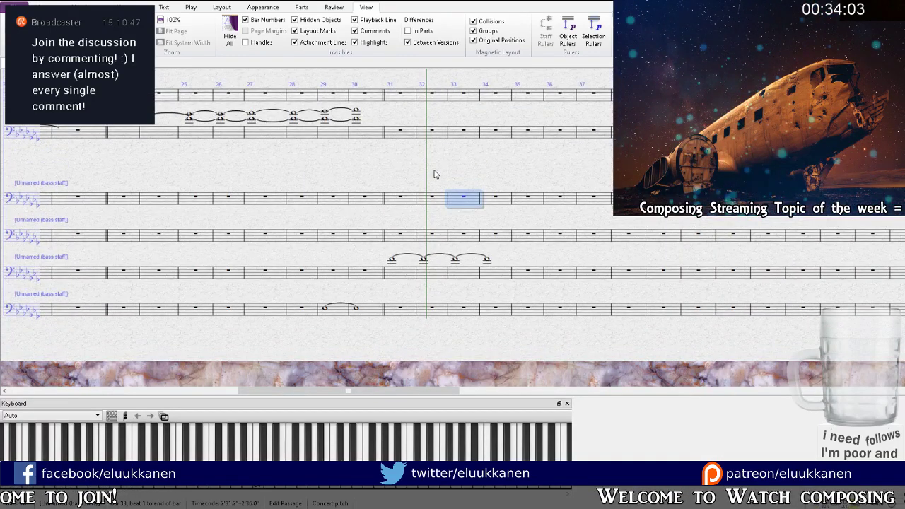
click(469, 208)
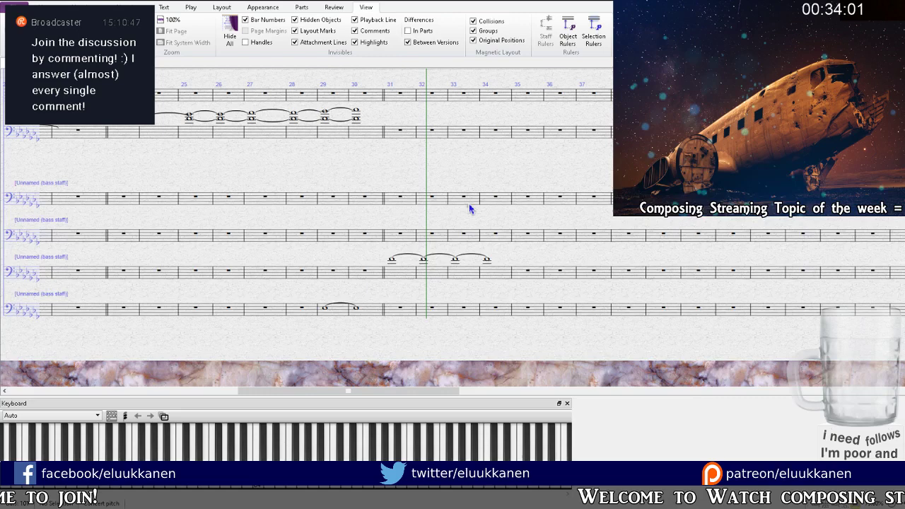
key(d)
key(d)
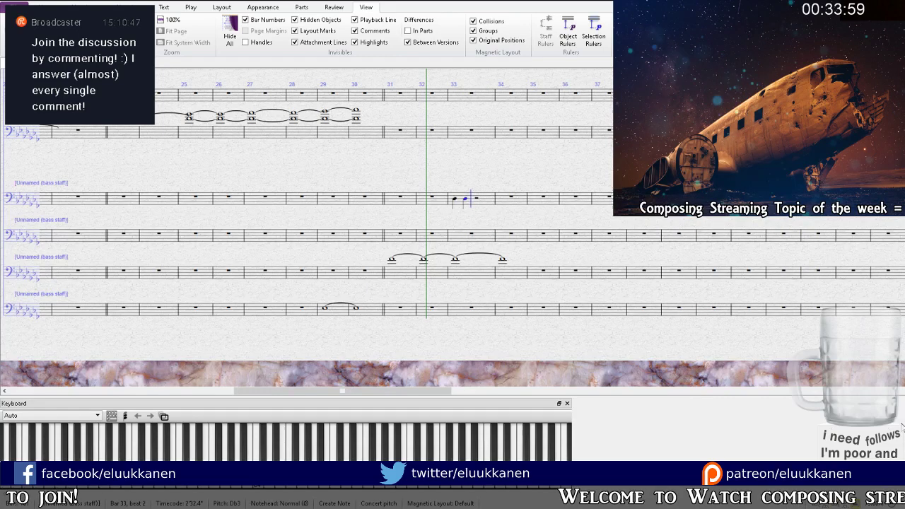
Step: Enter a Db3 on beat 1 of bar 32 on the same bass staff, followed by a dotted-quarter Gb2 on beat 2.5
click(420, 200)
key(d)
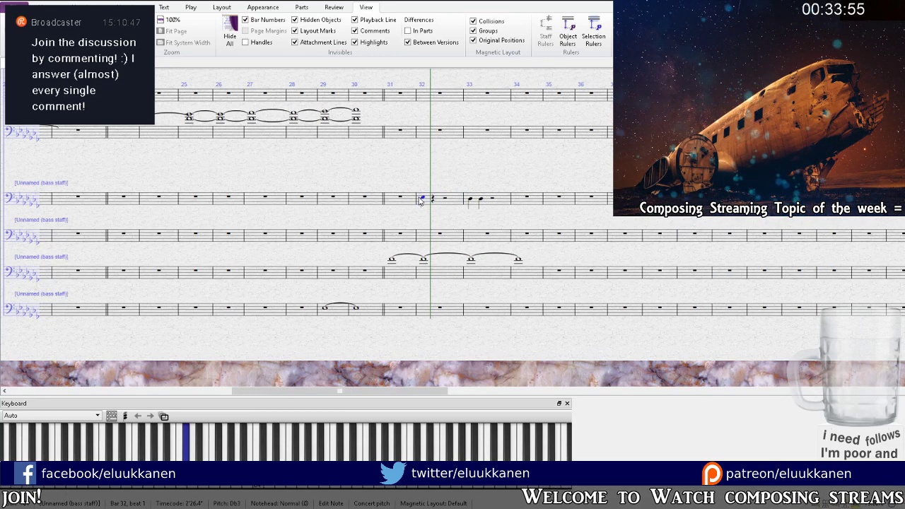
click(433, 201)
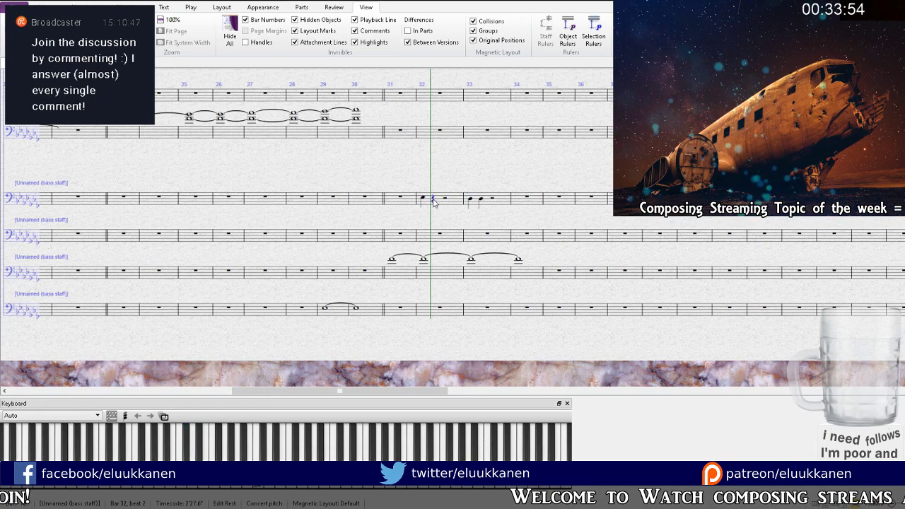
key(g)
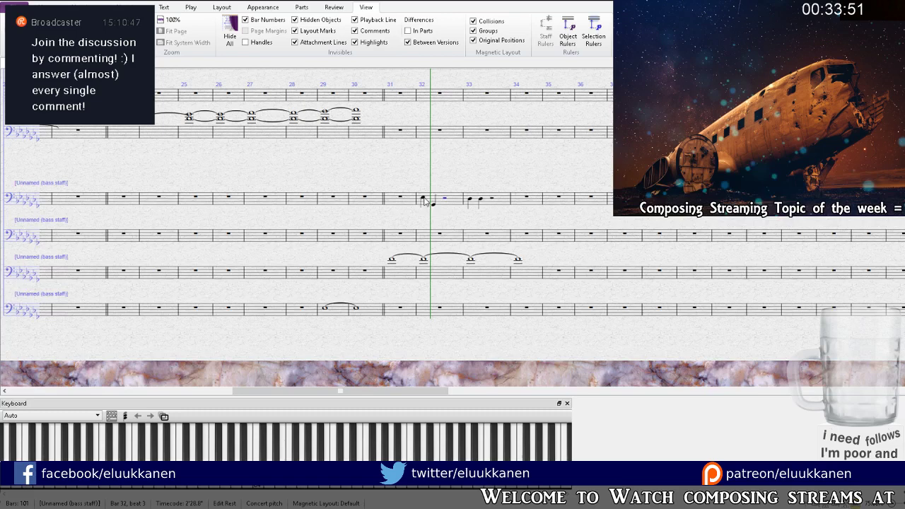
key(d)
click(438, 204)
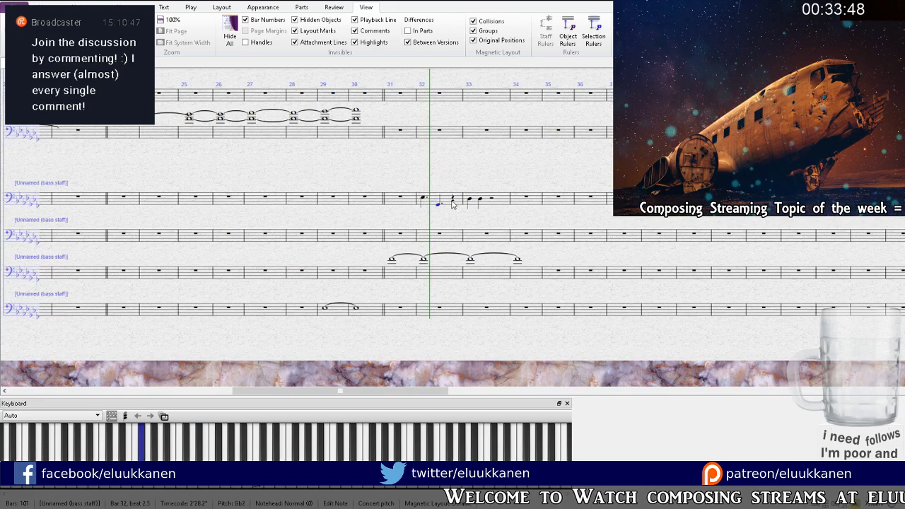
Step: Extend the fourth-lowest bass staff phrase with a tied Gb3 from bar 32 beat 4, Db3 on bar 33 beat 1.5 and a C3 half note on beat 3
key(ctrl+3)
key(Up)
key(Up)
key(Up)
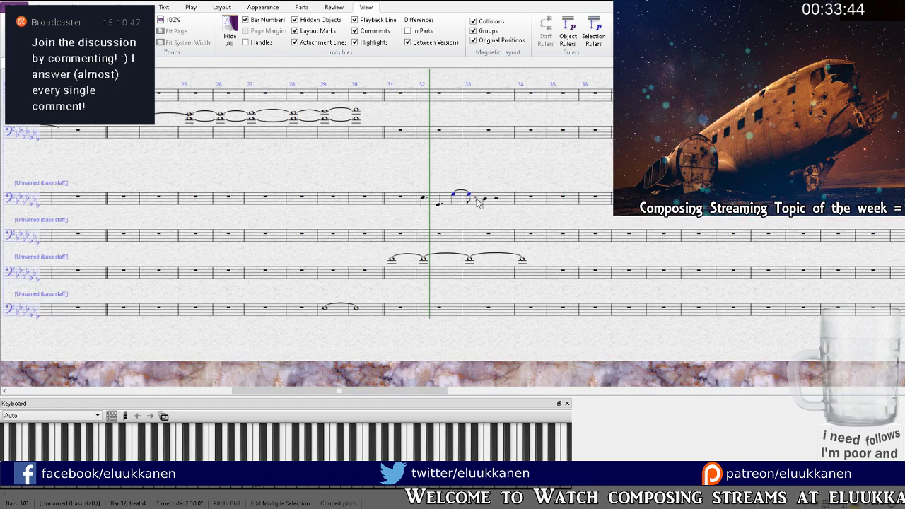
key(Right)
key(Right)
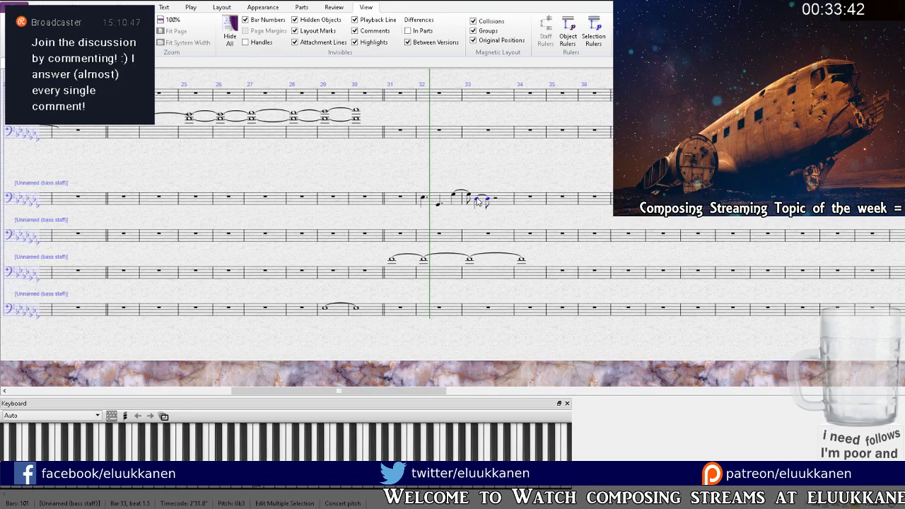
key(Escape)
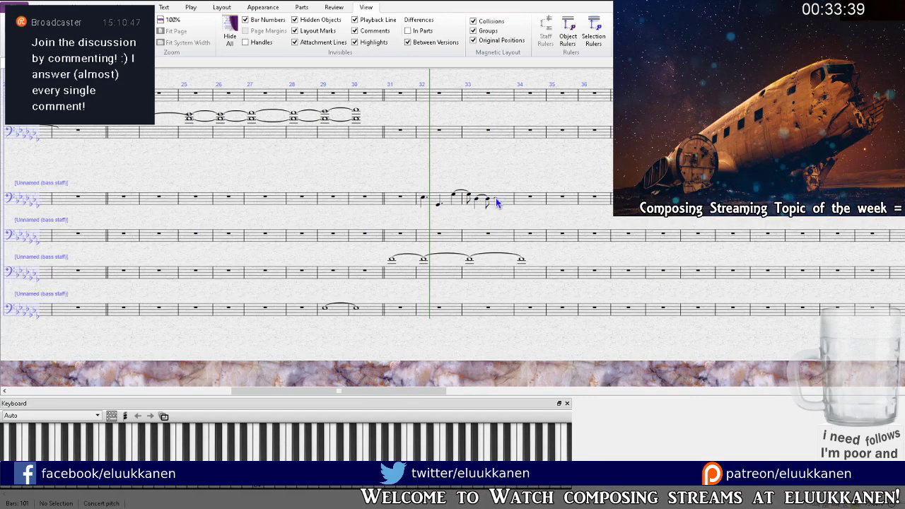
click(496, 201)
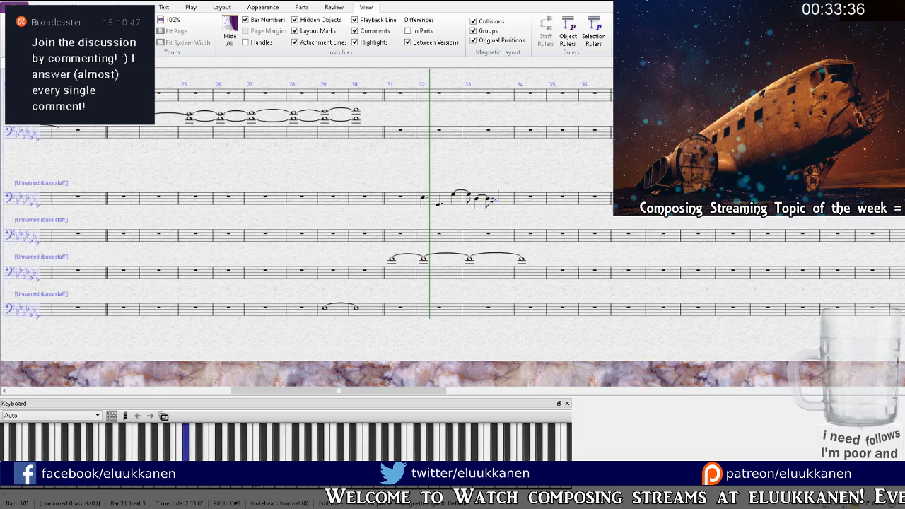
key(Down)
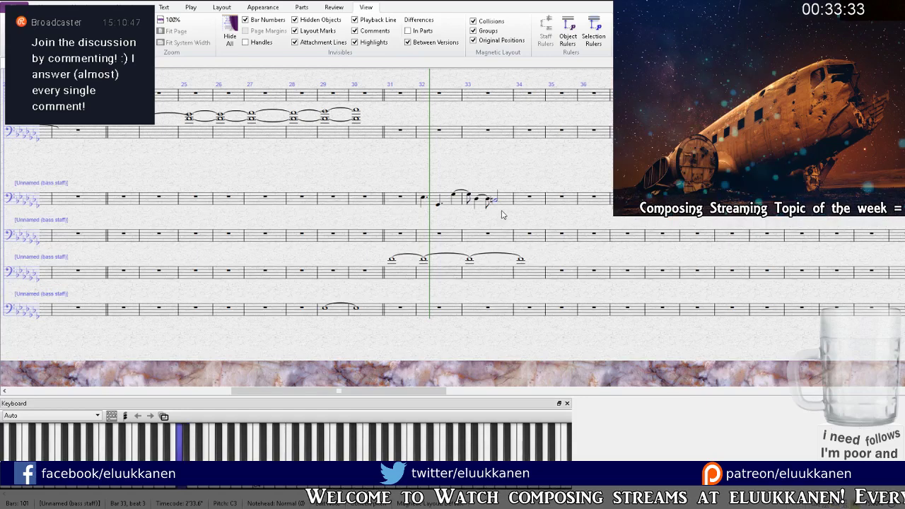
Step: Shift the two-bar bass phrase so it starts at bar 31, and clear the leftover notes from bar 33
click(438, 204)
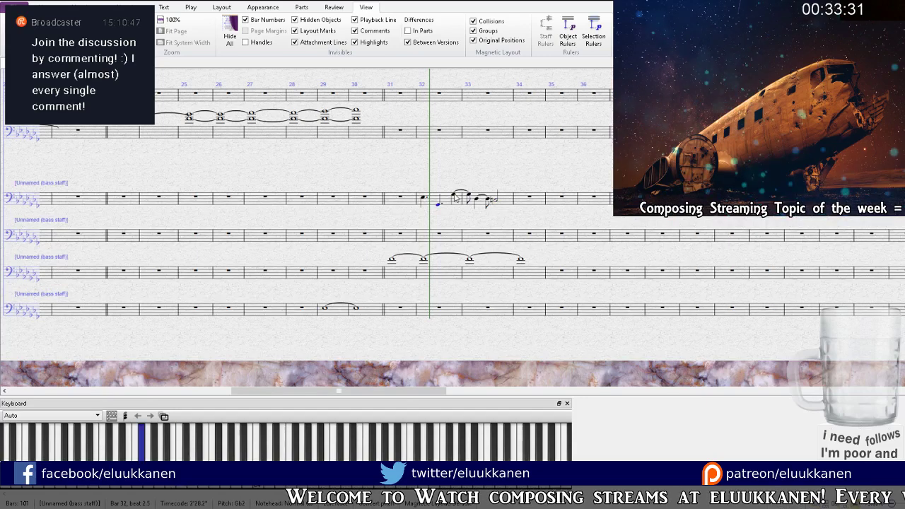
key(Escape)
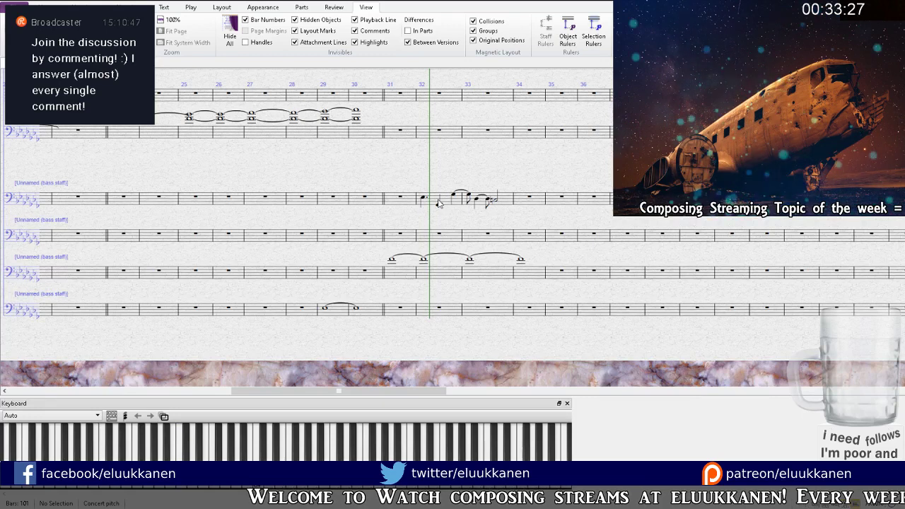
click(500, 203)
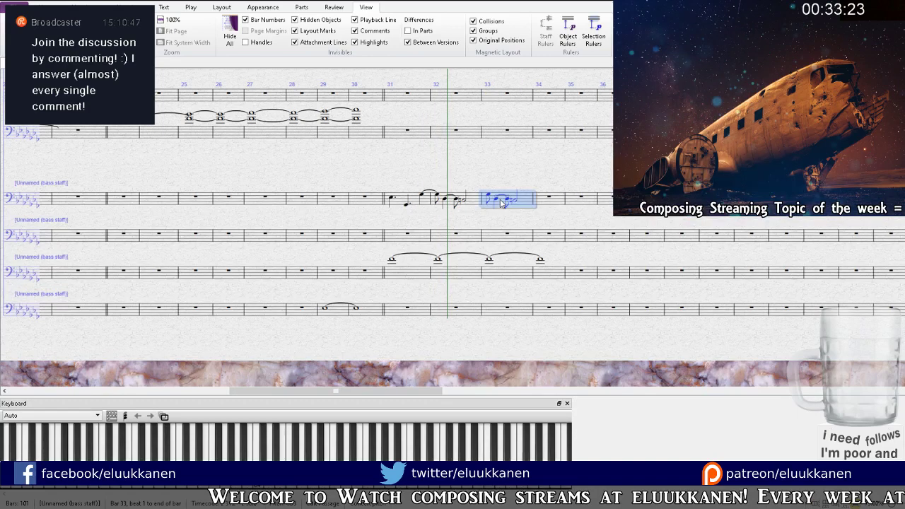
key(Delete)
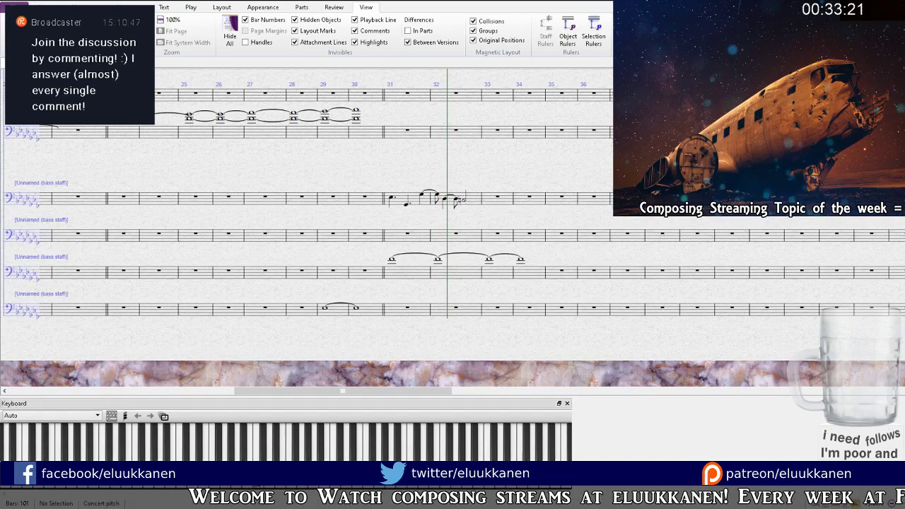
Step: Play the score from bar 30 through bar 32 to audition the repositioned bass phrase
key([)
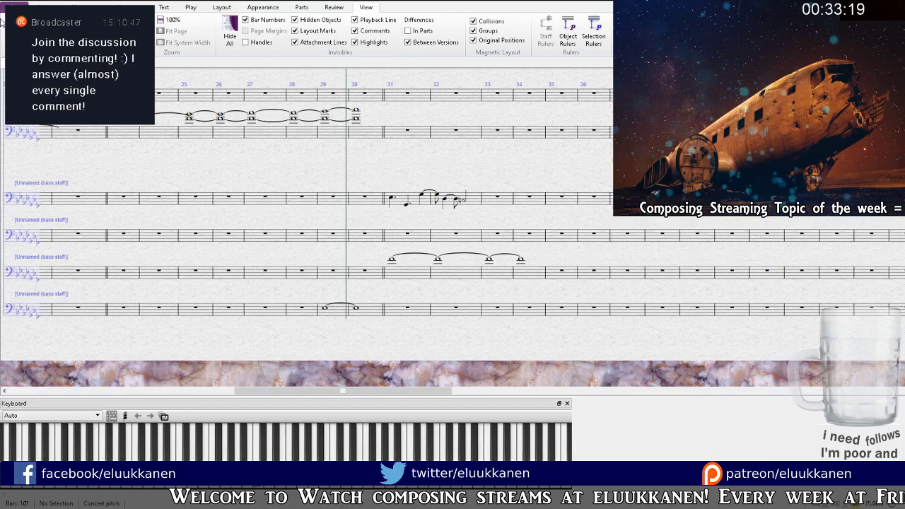
key(space)
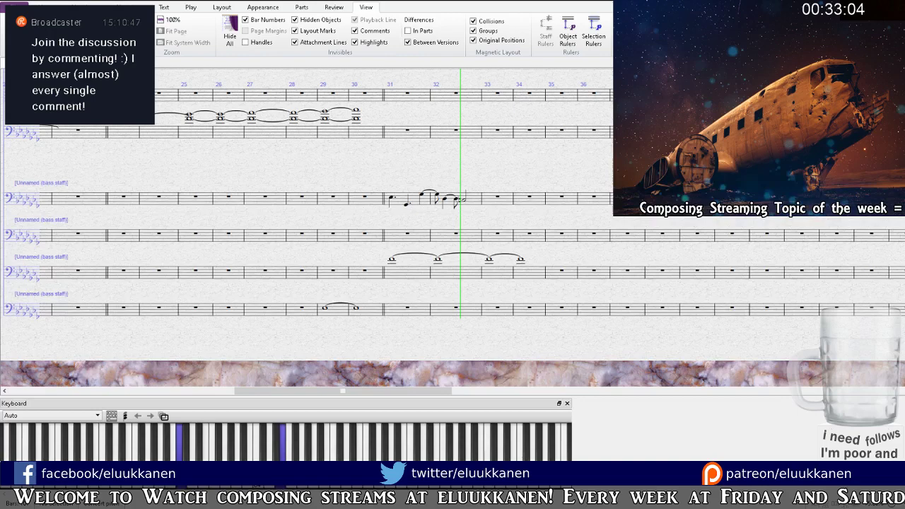
key(space)
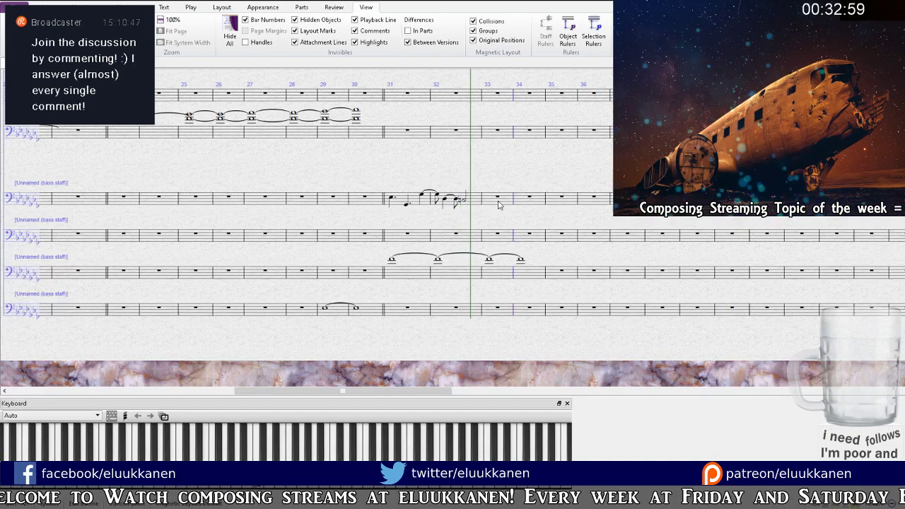
Step: Repeat the phrase in bars 33–34, and copy the lowest staff's bars 29–30 whole notes into bars 31–34 of the bass staff above the phrase, all tied
key(ctrl+z)
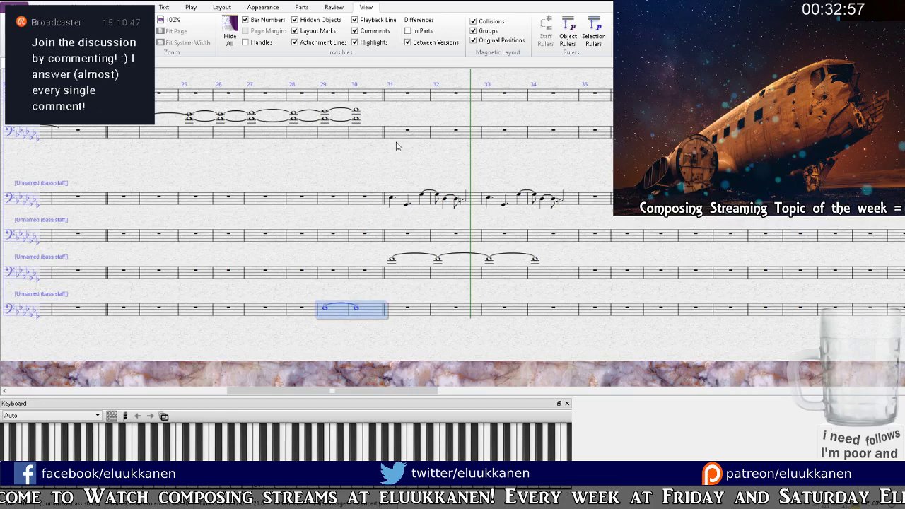
key(ctrl+z)
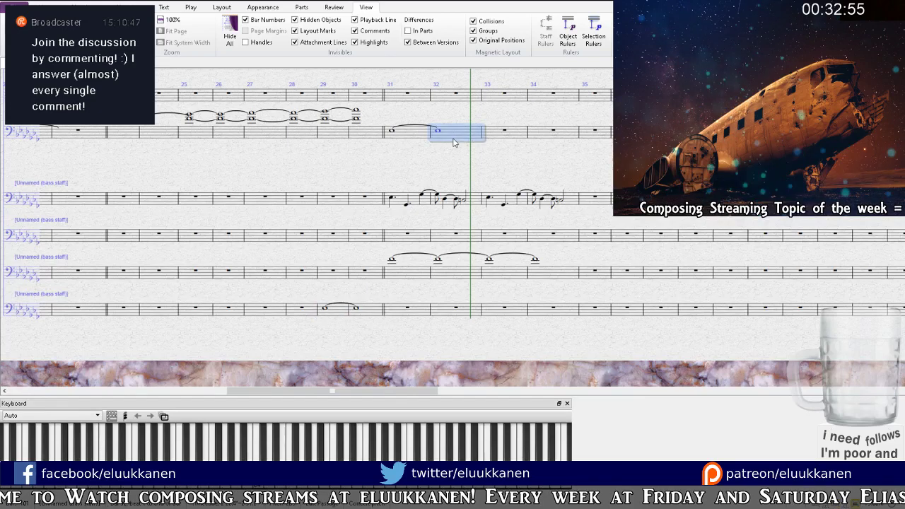
key(ctrl+z)
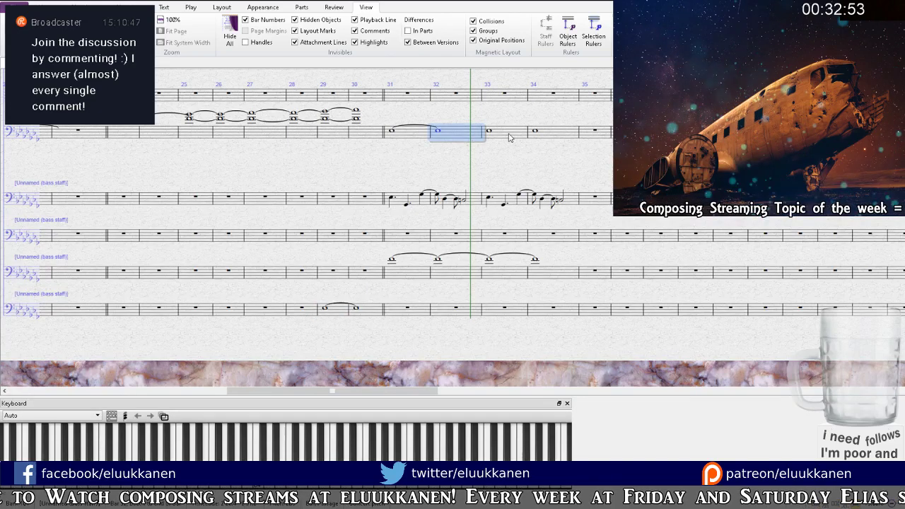
key(ctrl+z)
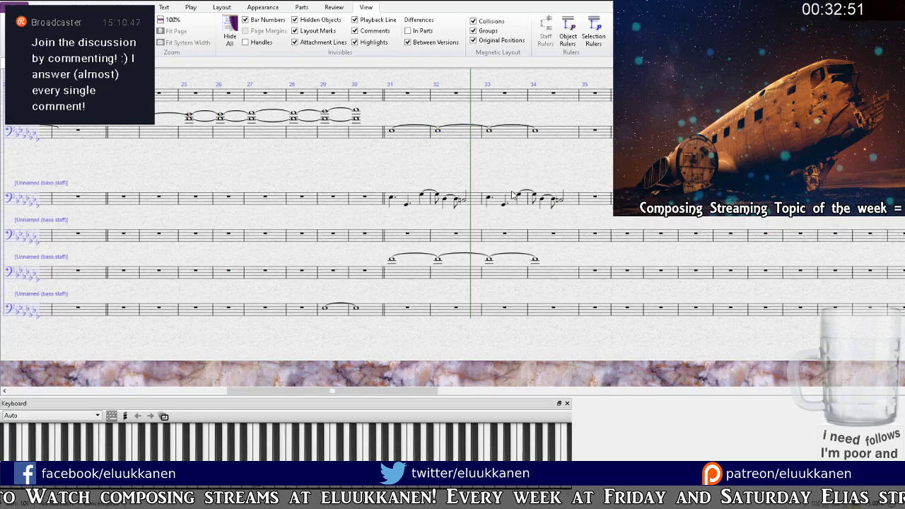
Step: Add an ff dynamic at the start of bar 31 below the moving bass phrase
click(520, 193)
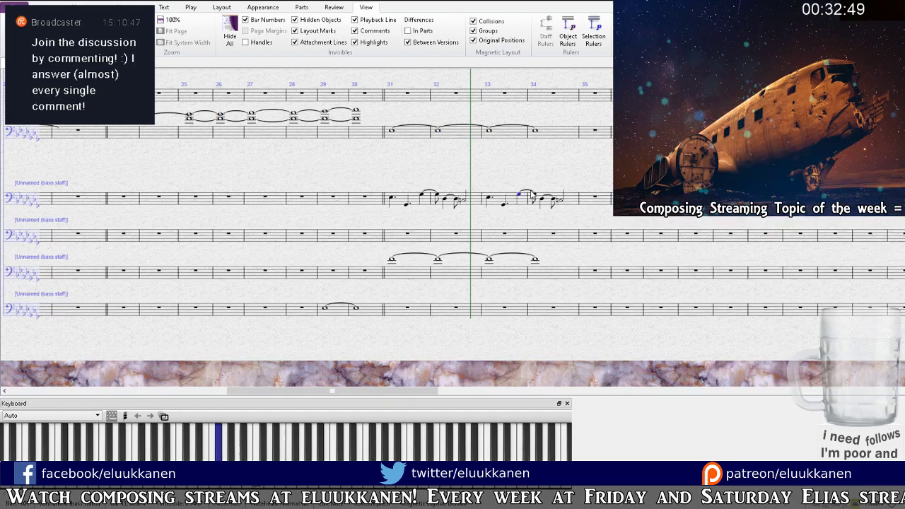
key(Escape)
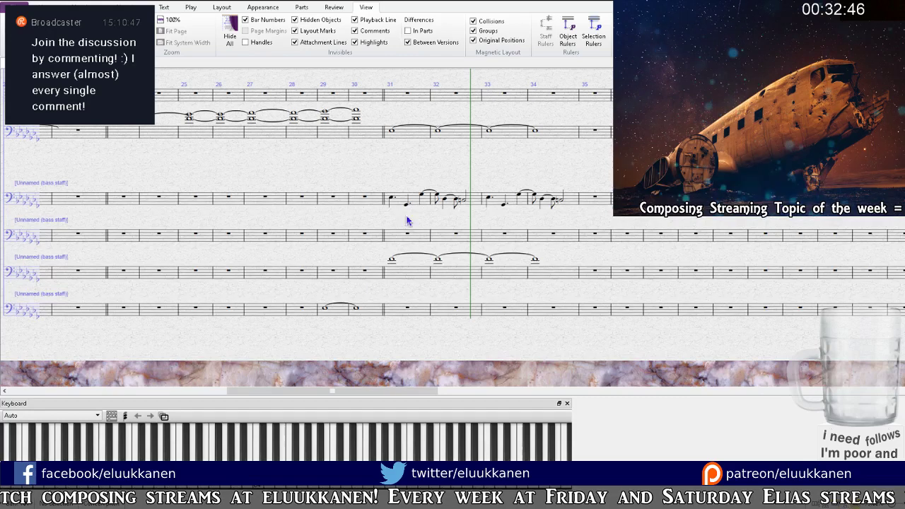
click(388, 214)
key(Escape)
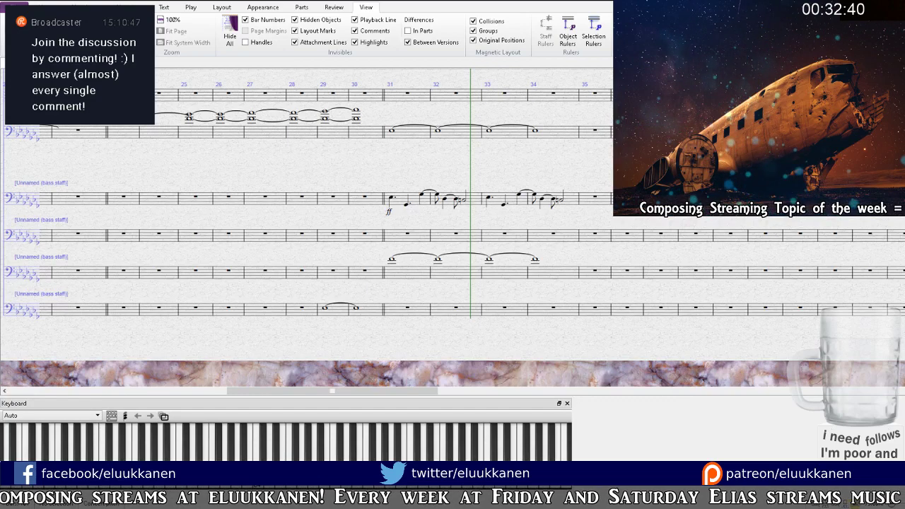
Step: Play the score from the end of bar 22 into bar 26 to review the held chords across the bass staves
key(space)
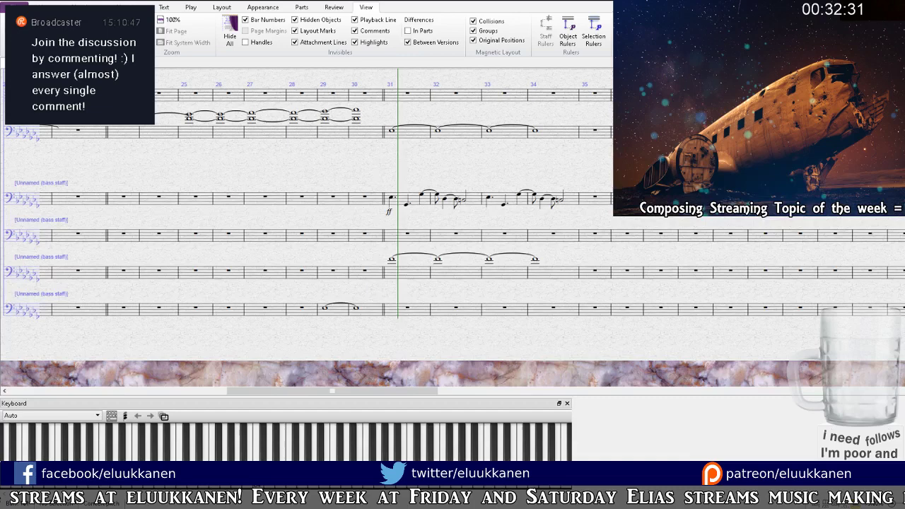
key(space)
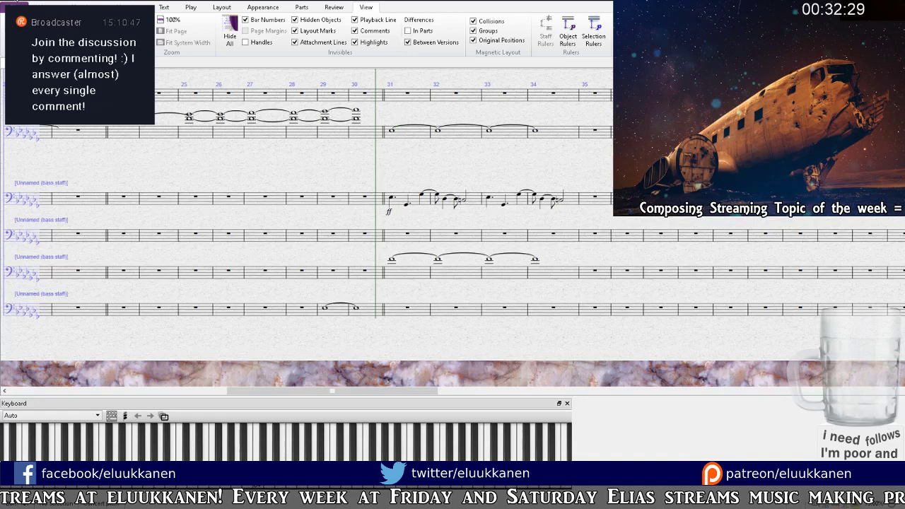
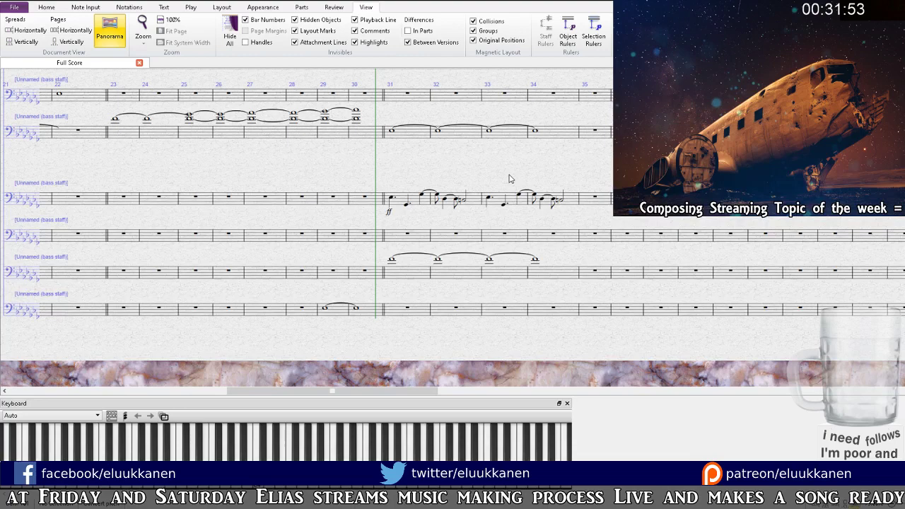
drag(510, 179, 483, 280)
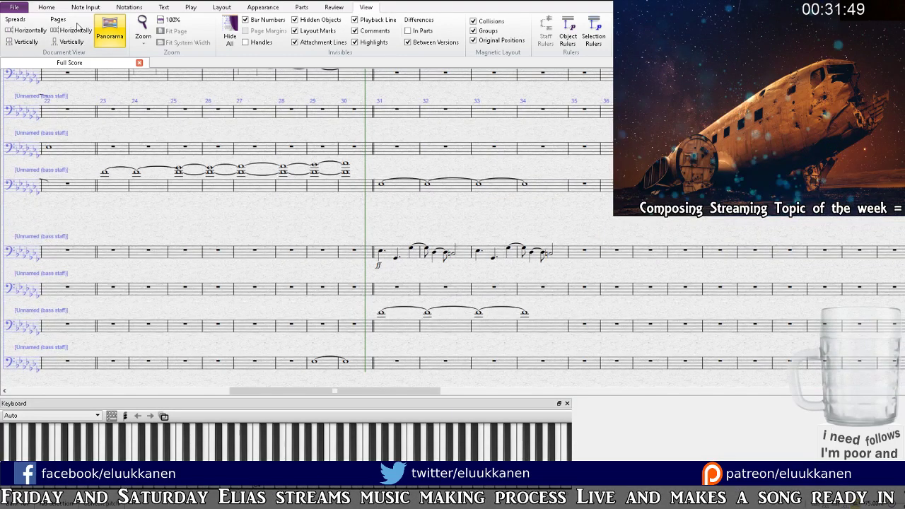
scroll(607, 131, down, 2)
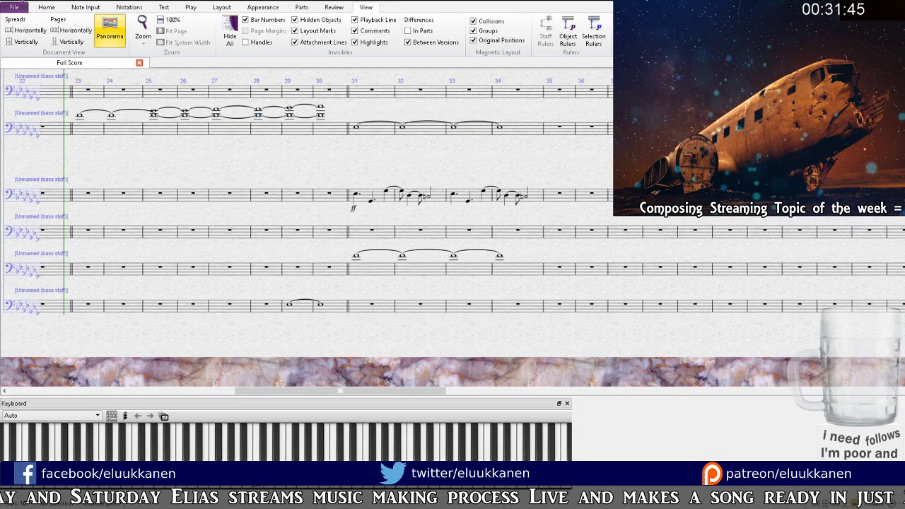
scroll(257, 328, up, 7)
drag(260, 345, 405, 238)
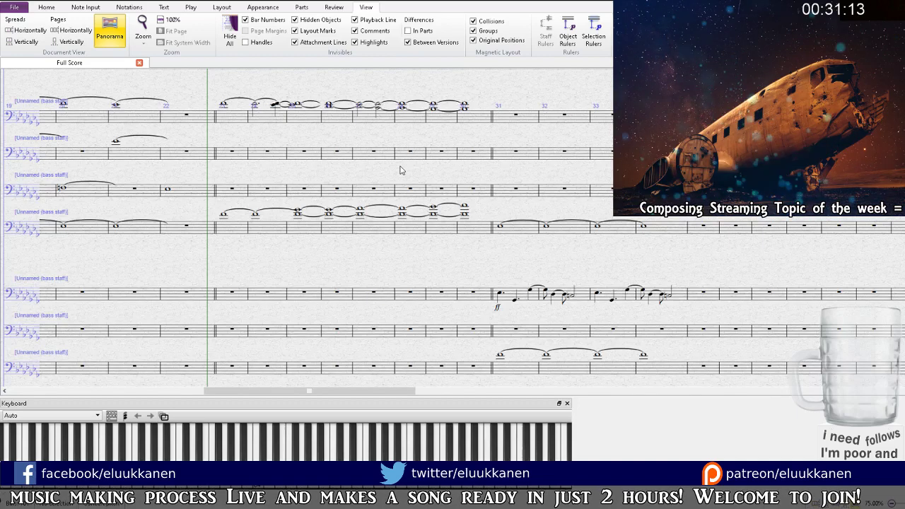
drag(320, 99, 300, 143)
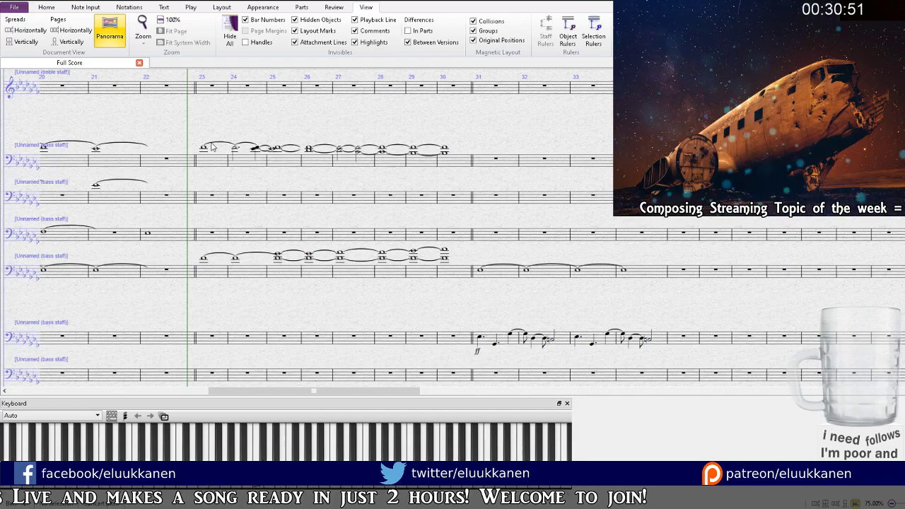
drag(306, 122, 340, 168)
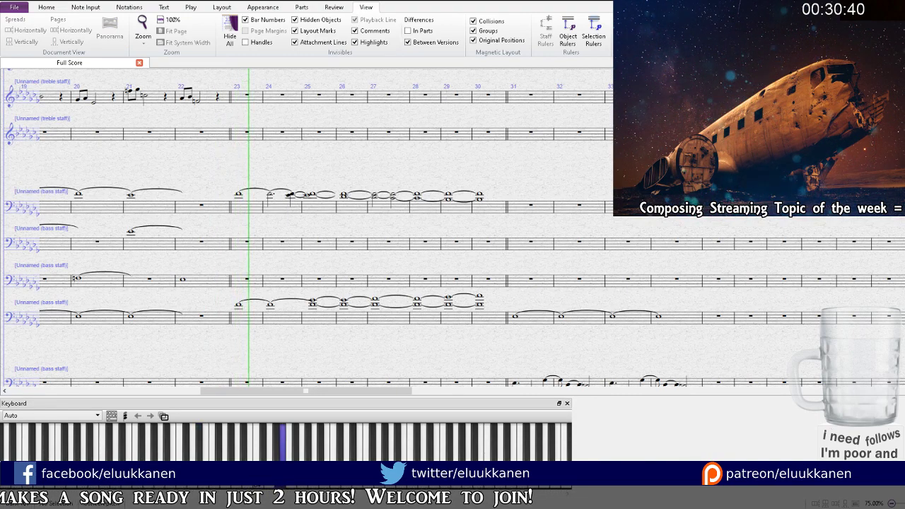
drag(471, 346, 408, 260)
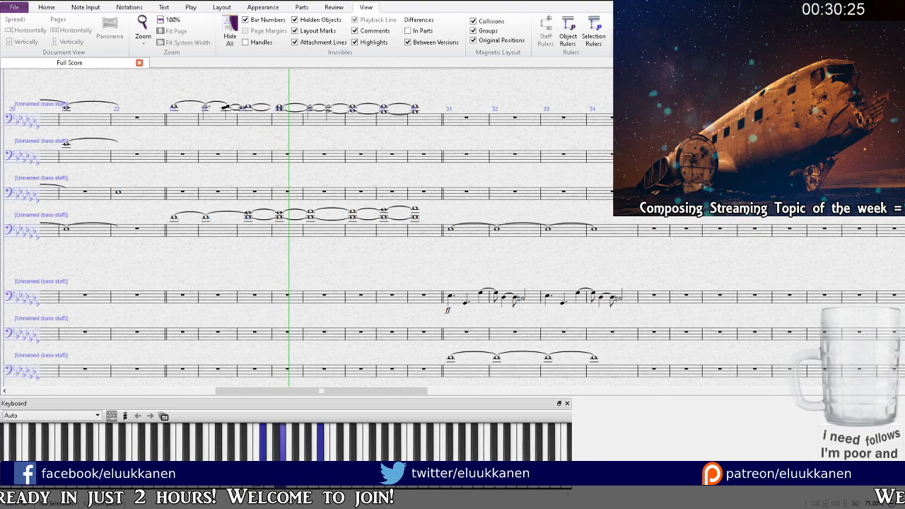
key(ctrl+shift+p)
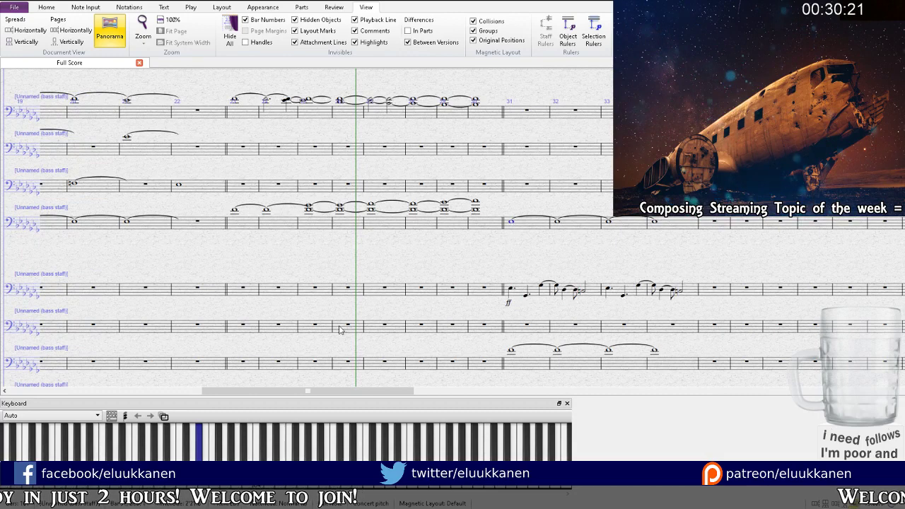
Step: Fill bars 26–30 of the third-lowest bass staff with tied Gb2 whole notes
click(343, 329)
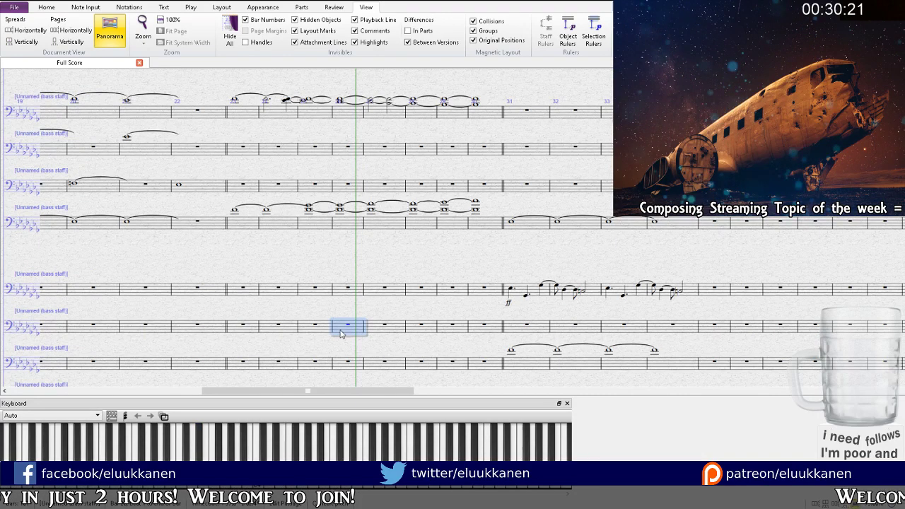
key(g)
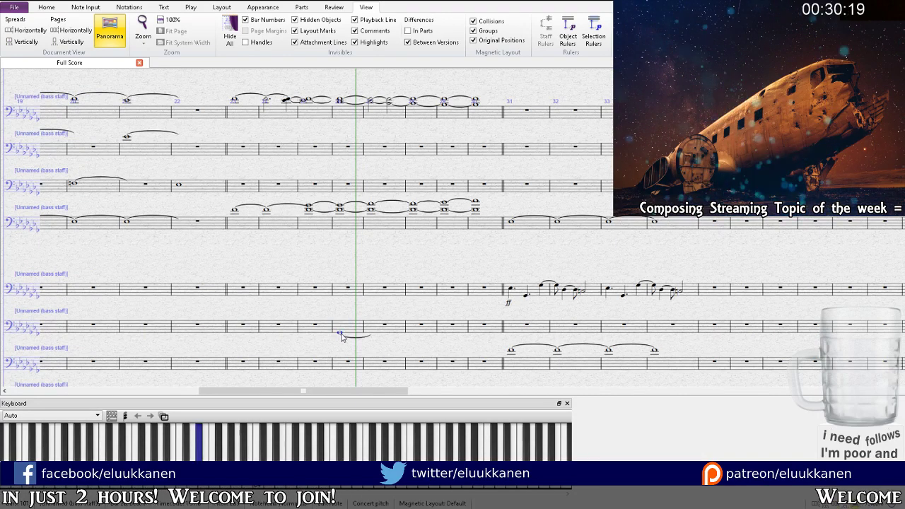
key(g)
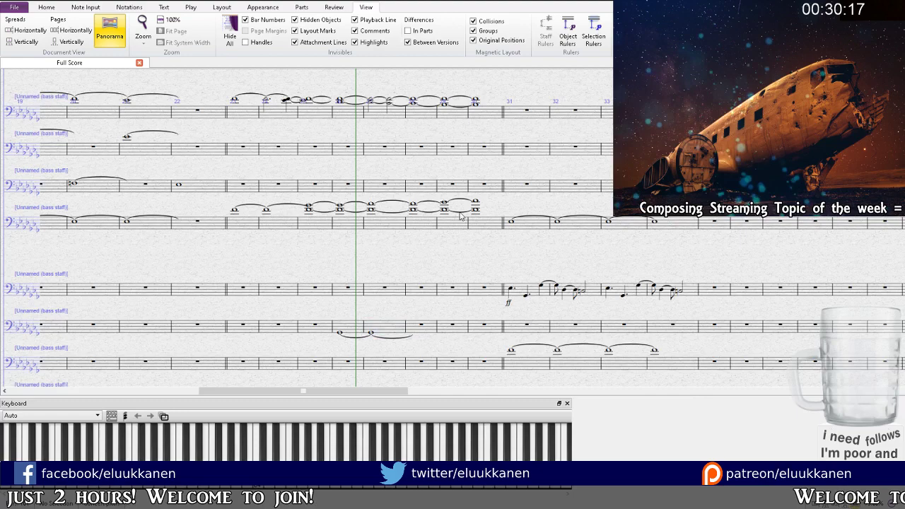
key(space)
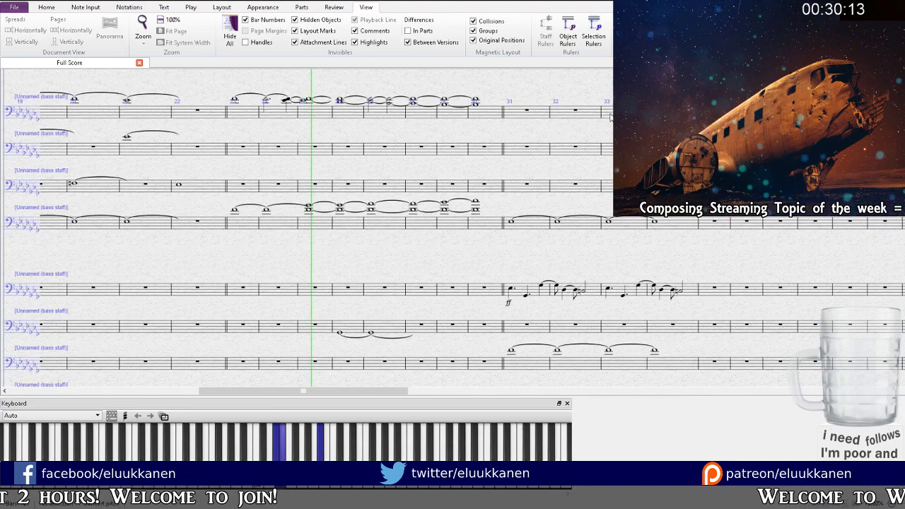
key(space)
key(g)
key(g)
key(g)
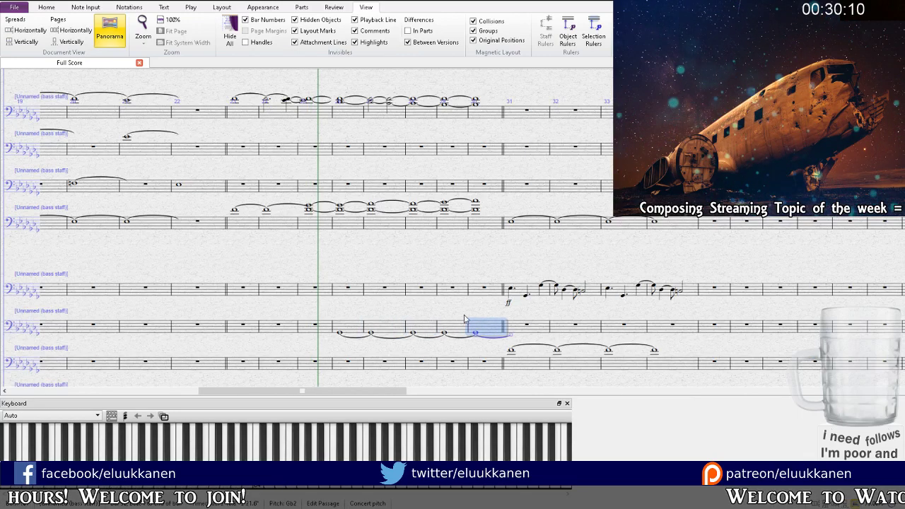
Step: Copy the tied Gb2 whole notes from the bass staff into bars 26–27 of the lowest and third-lowest treble staves
click(342, 333)
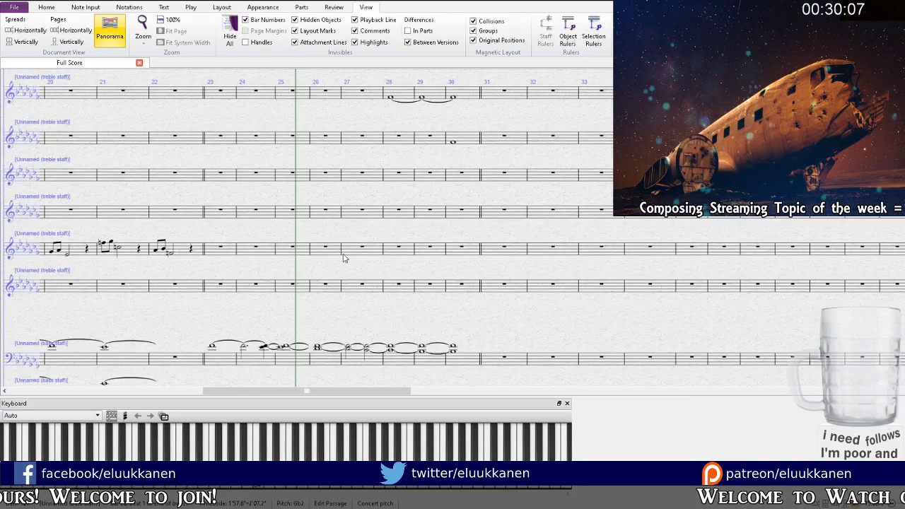
click(326, 249)
click(318, 292)
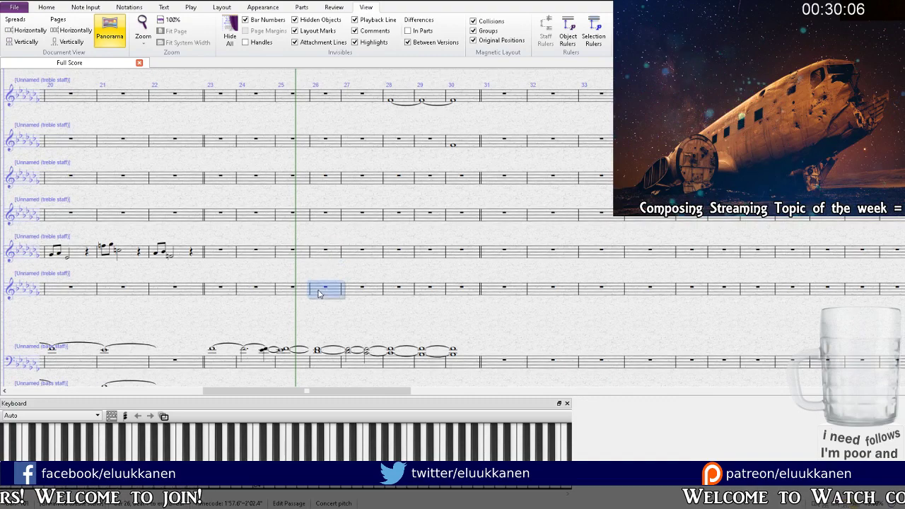
key(ctrl+v)
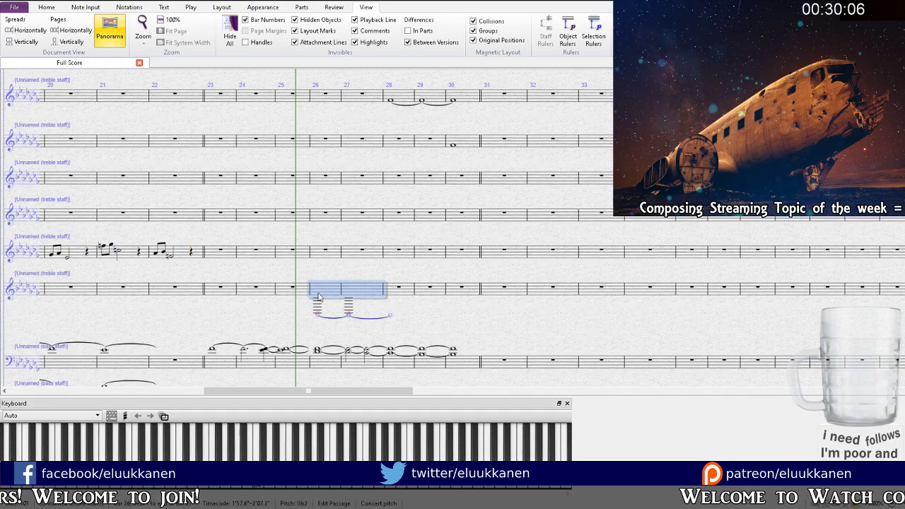
click(318, 225)
key(ctrl+v)
key(Escape)
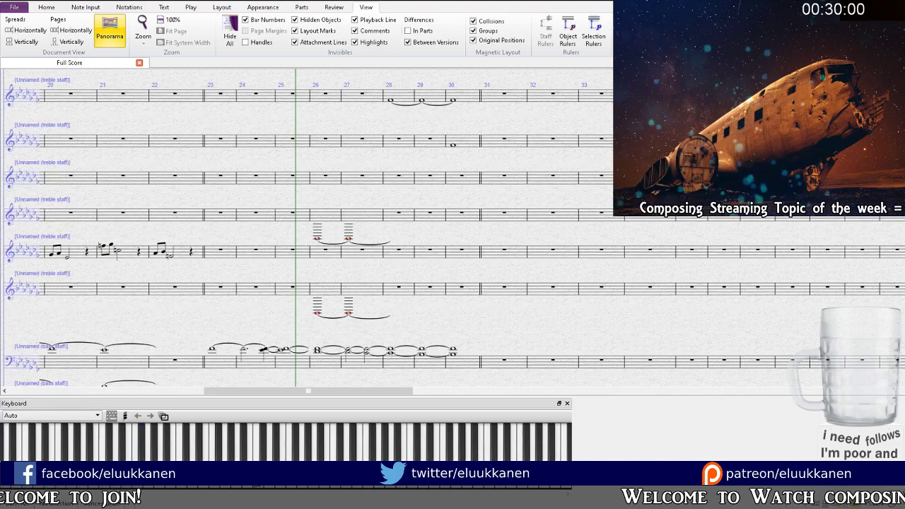
Step: Rewrite bar 26 of the third-lowest treble staff as two eighth notes and a dotted half note, all on Gb2
key(ctrl+v)
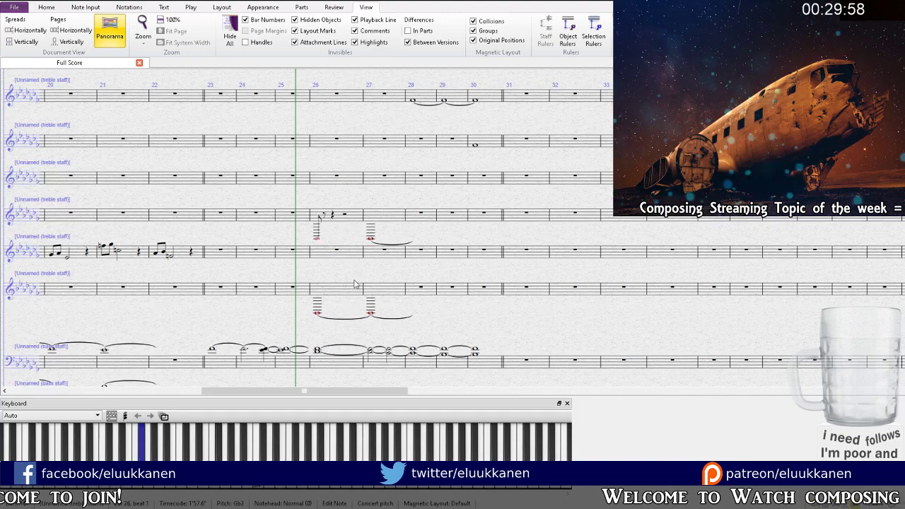
key(r)
key(r)
key(5)
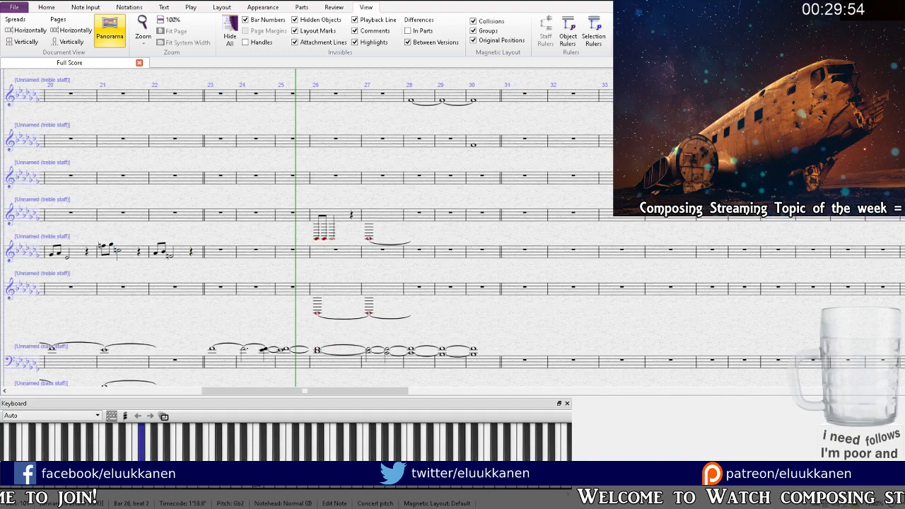
key(Return)
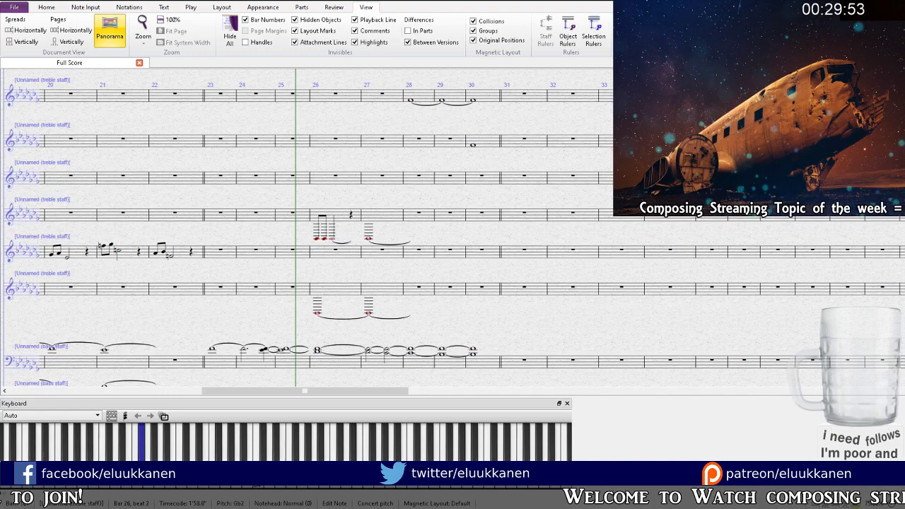
Step: Play the score from bar 25 to the end of bar 30 to review the added low treble notes
key(space)
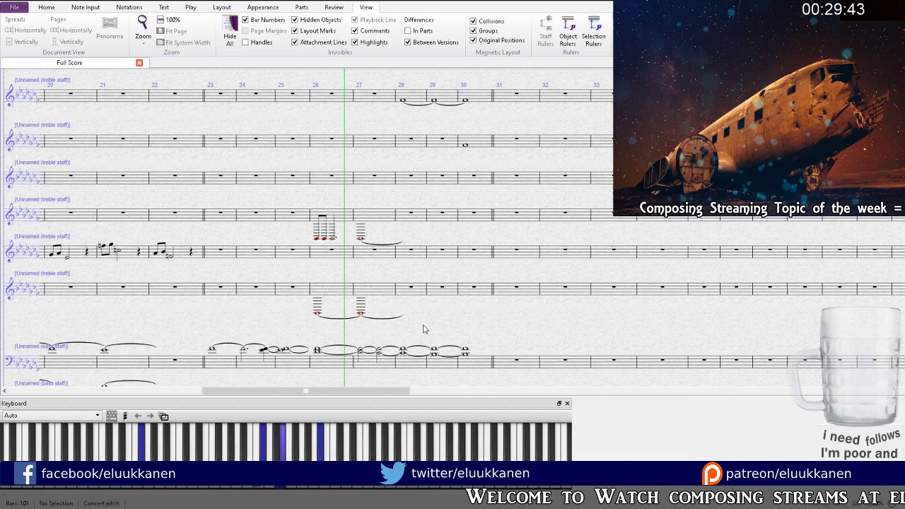
drag(425, 329, 408, 263)
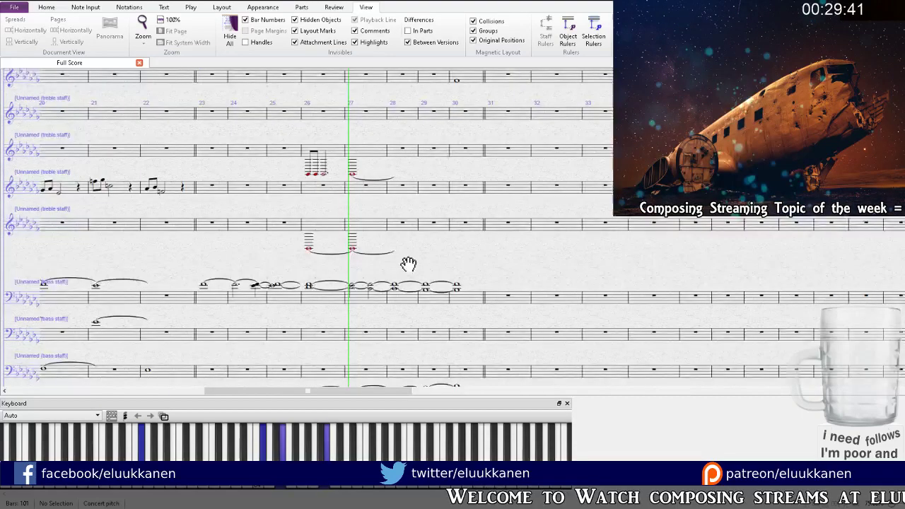
scroll(409, 264, down, 3)
drag(409, 270, 324, 202)
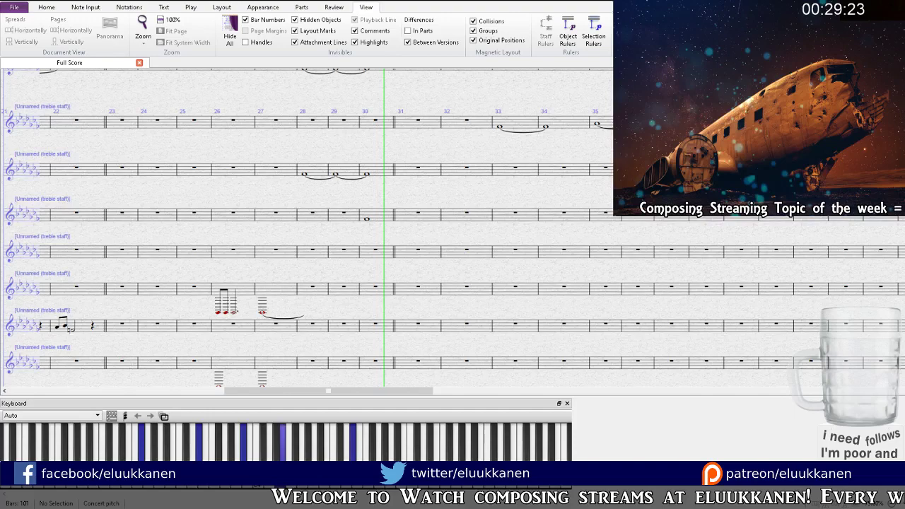
click(388, 213)
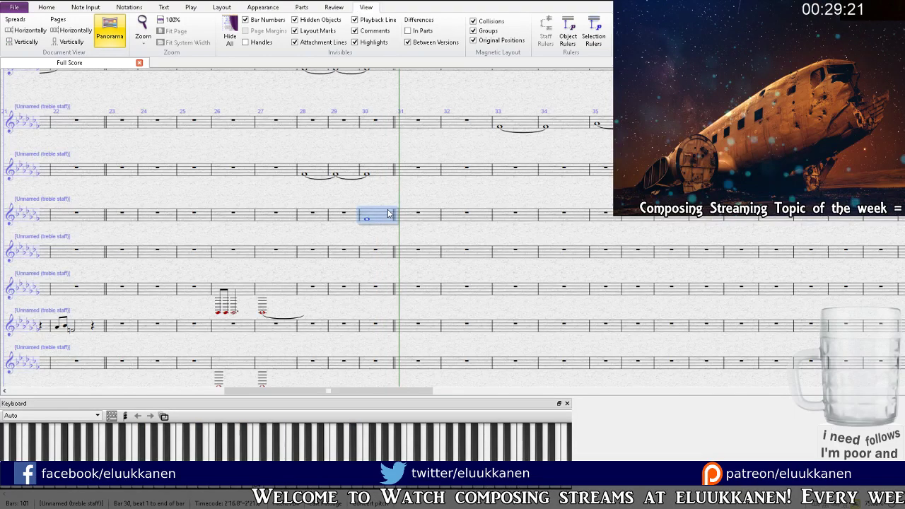
Step: Extend the tied whole notes of bars 31–34 into bars 35–37 on both bass staves that hold them
drag(222, 204, 557, 202)
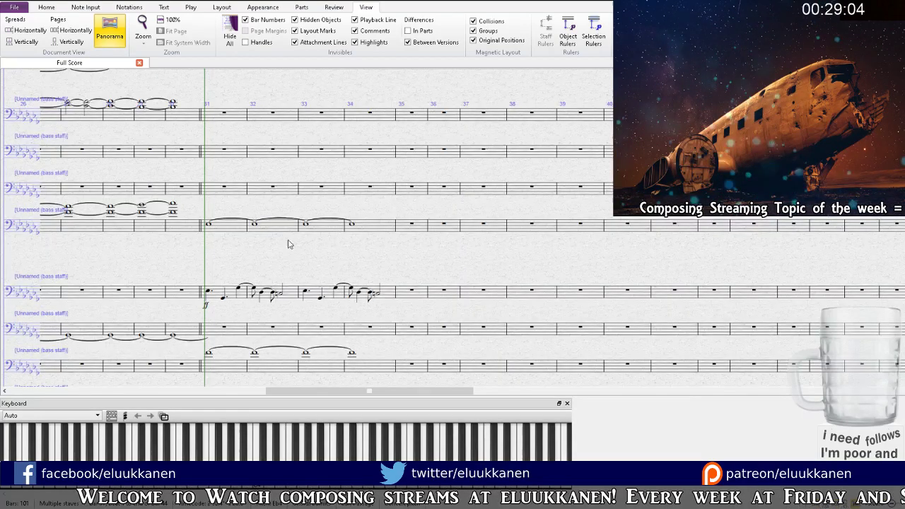
click(404, 225)
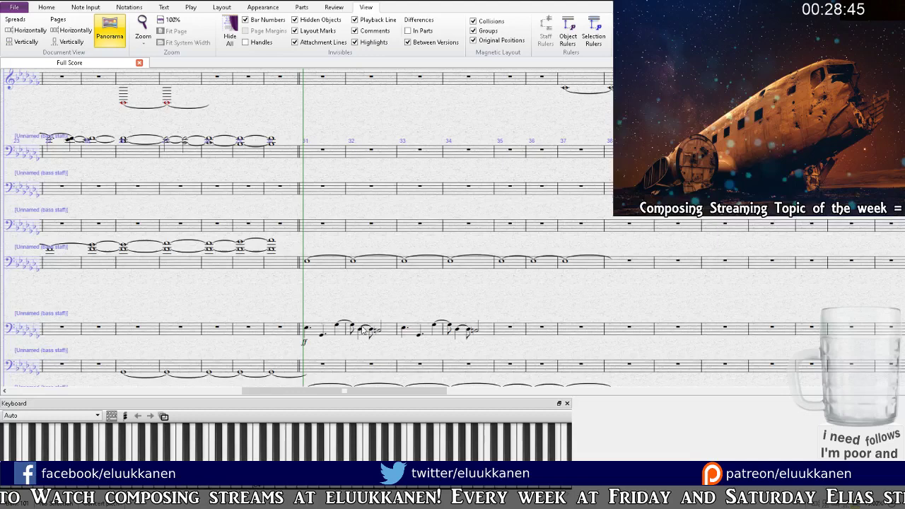
Step: Raise the closing half note of the bass phrase in bar 32 and the last three notes of its repeat in bar 34
click(378, 330)
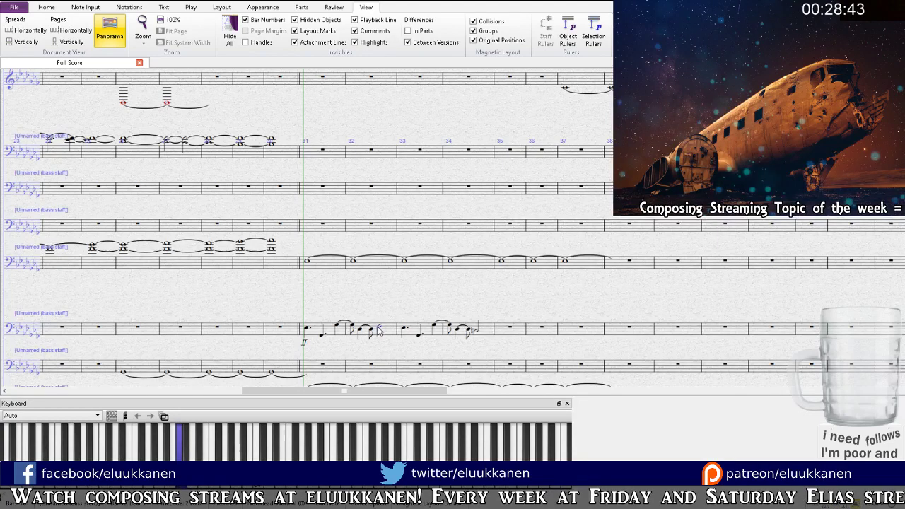
click(434, 325)
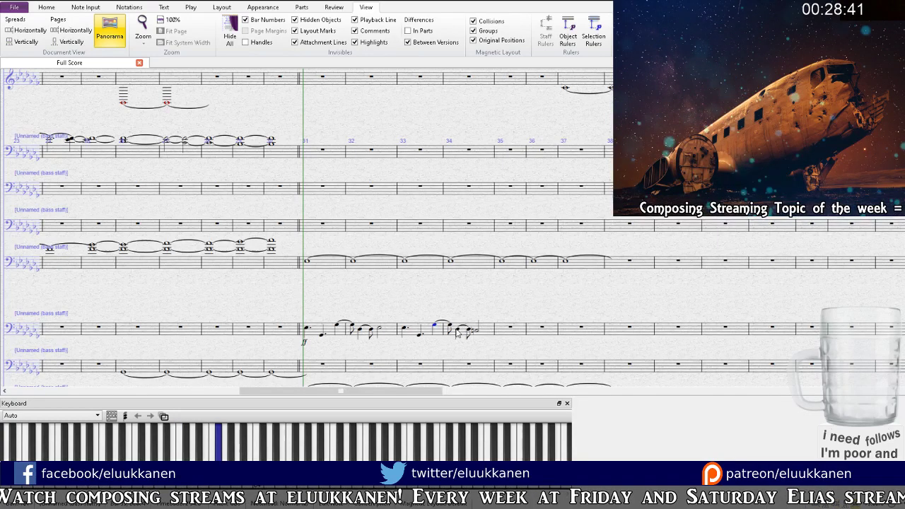
click(468, 323)
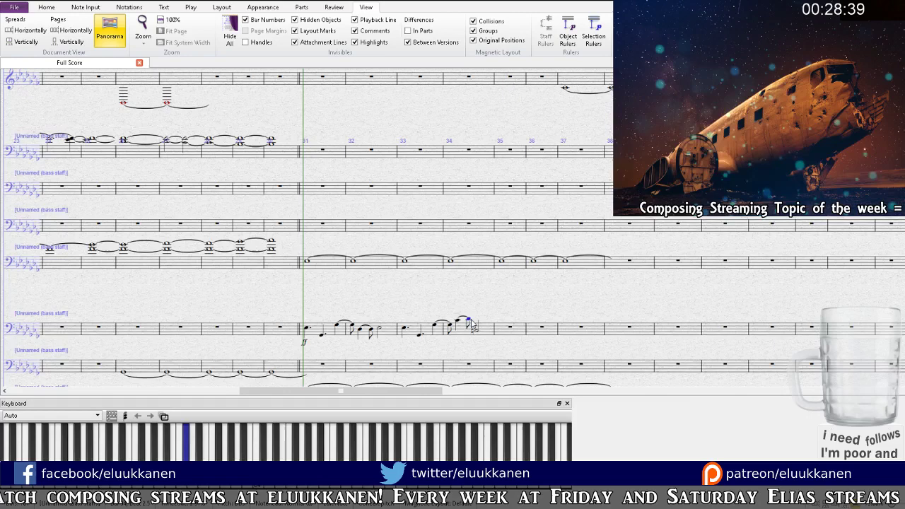
click(478, 330)
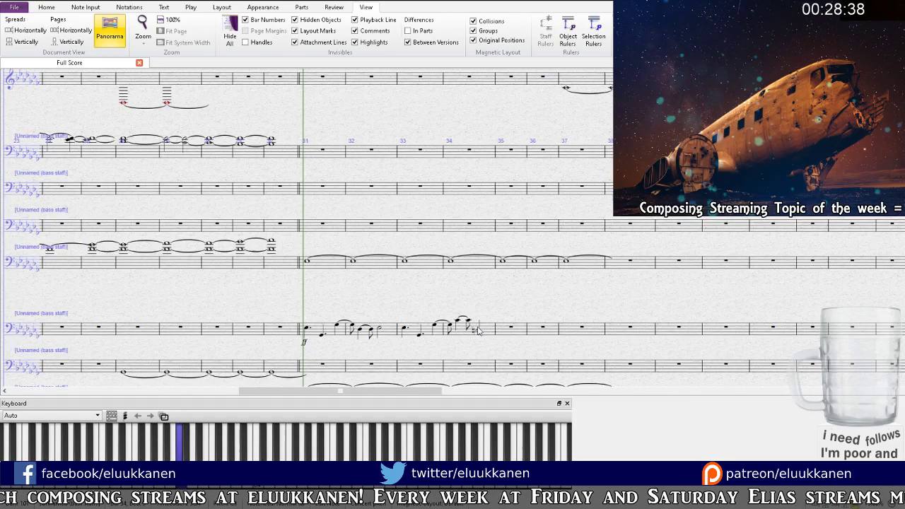
Step: Copy the moving bass phrase of bars 31–34 with its ff dynamic into the same bars of the third-lowest treble staff
key(shift+Left)
key(shift+Left)
key(shift+Left)
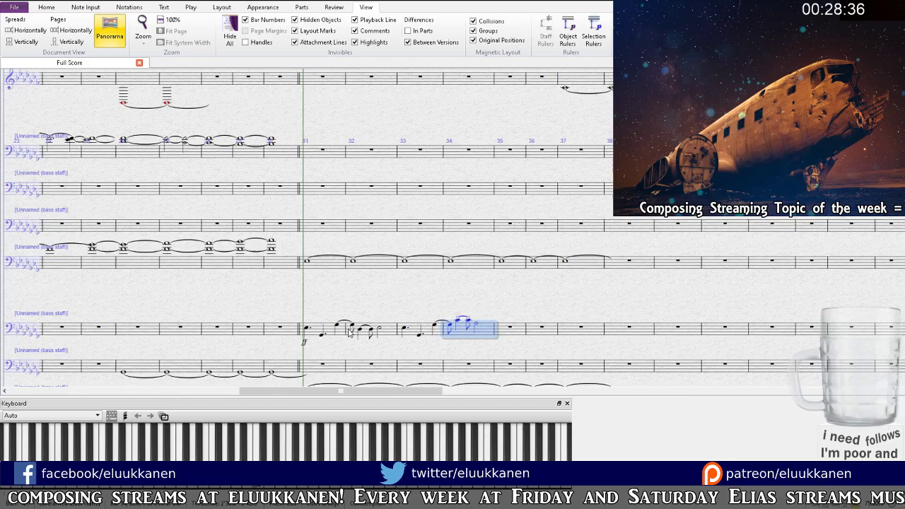
scroll(350, 322, up, 5)
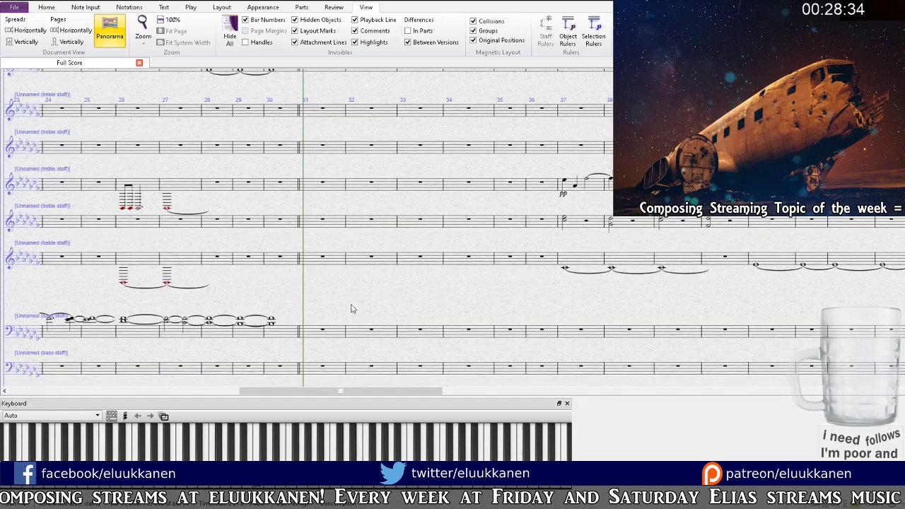
alt+click(309, 231)
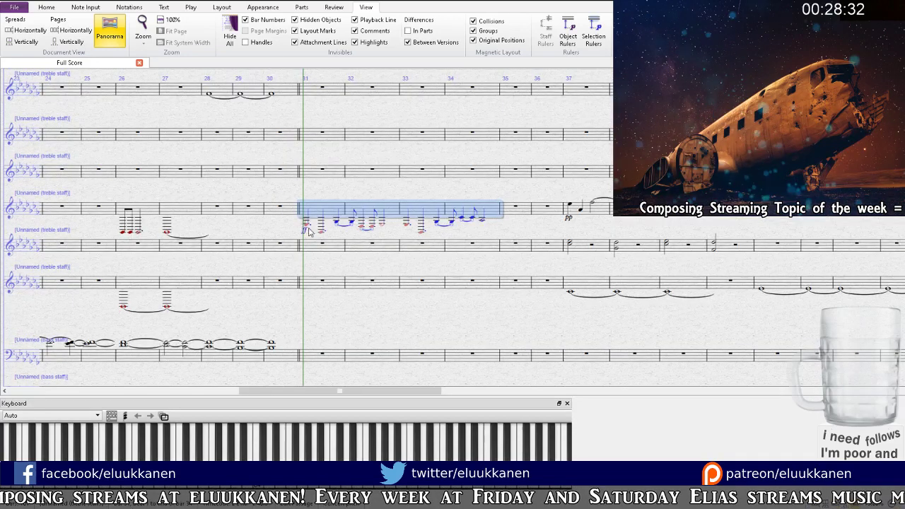
Step: Add a stacked half-note chord with a downward arpeggio line at the start of bar 35 in the third-lowest treble staff
click(362, 228)
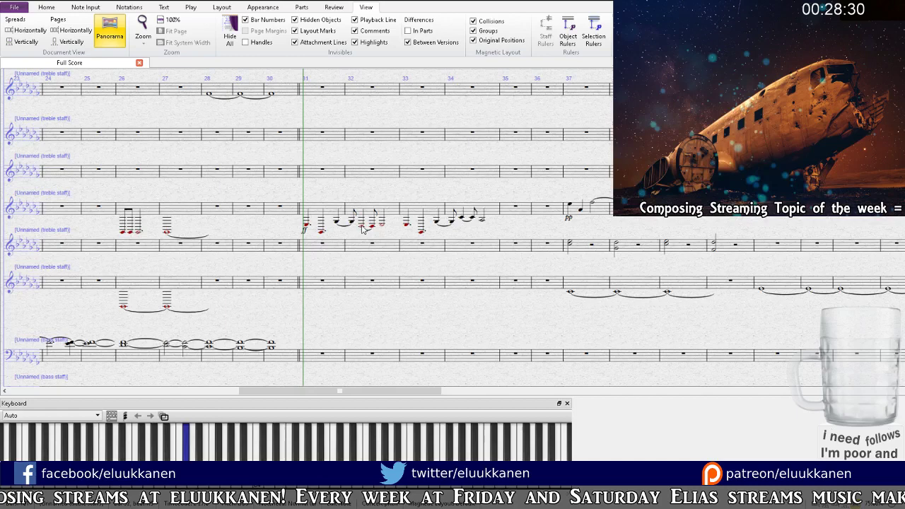
click(423, 237)
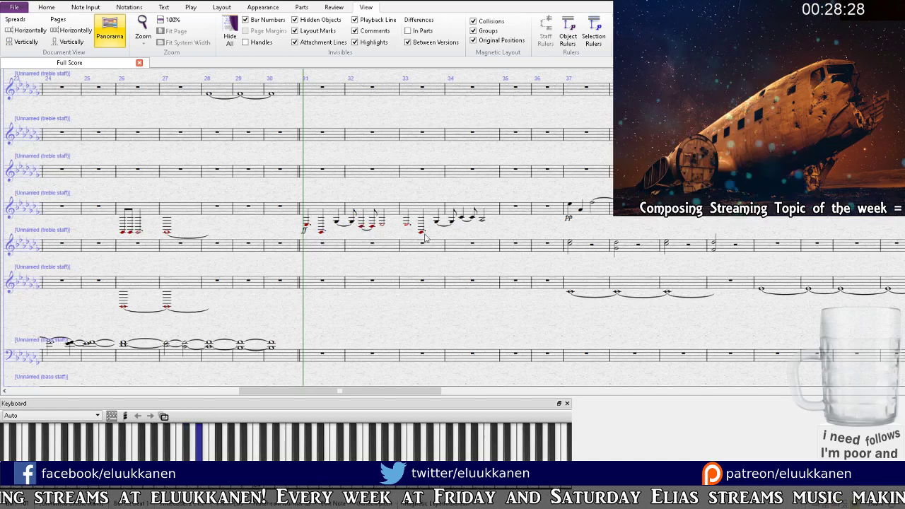
click(466, 219)
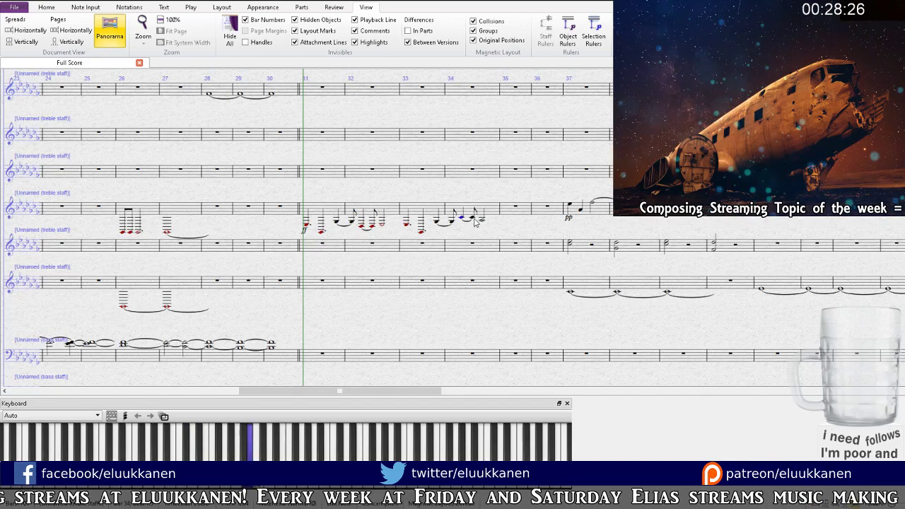
click(482, 218)
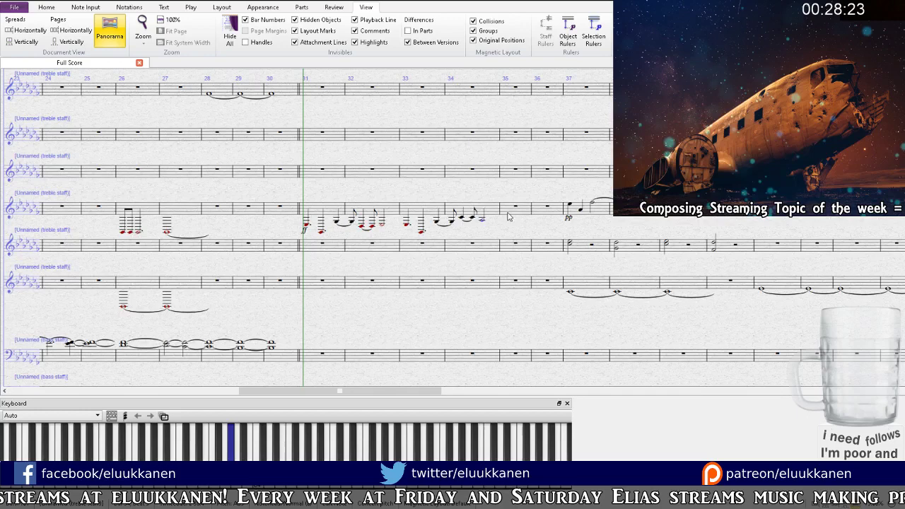
key(r)
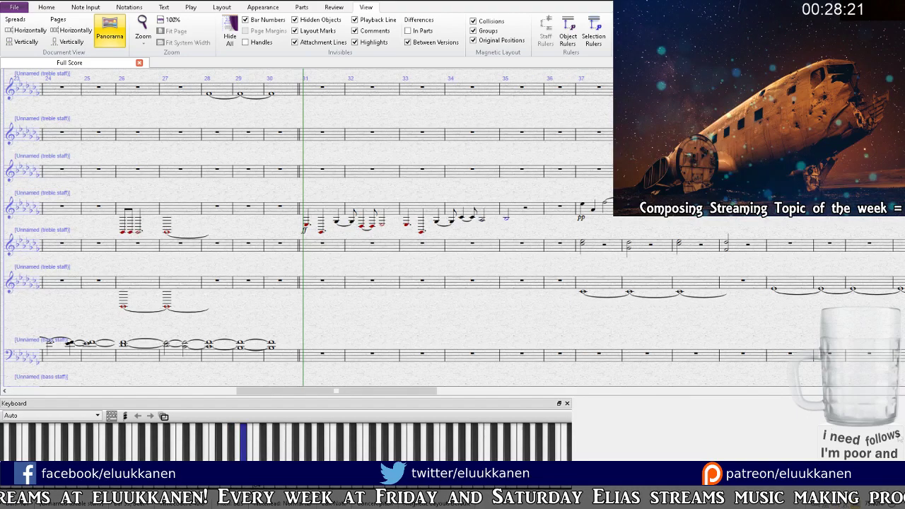
key(Up)
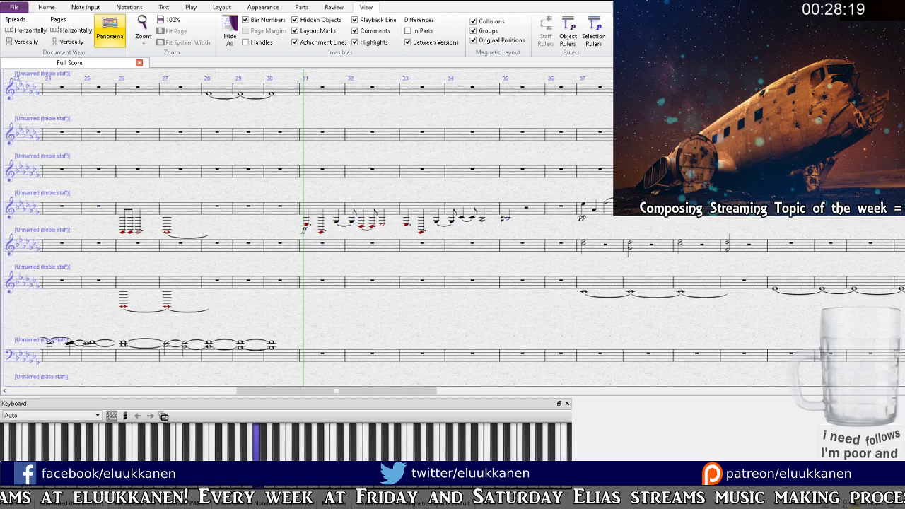
click(524, 208)
scroll(534, 292, down, 1)
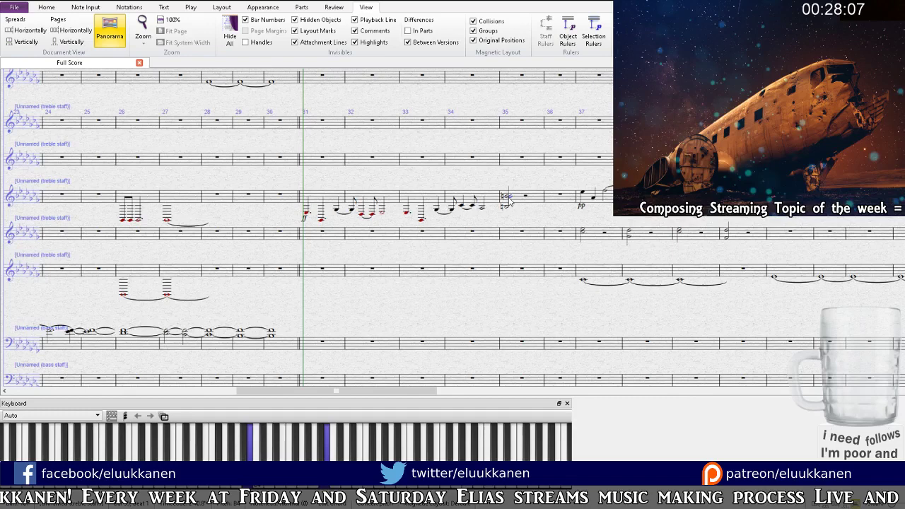
click(509, 201)
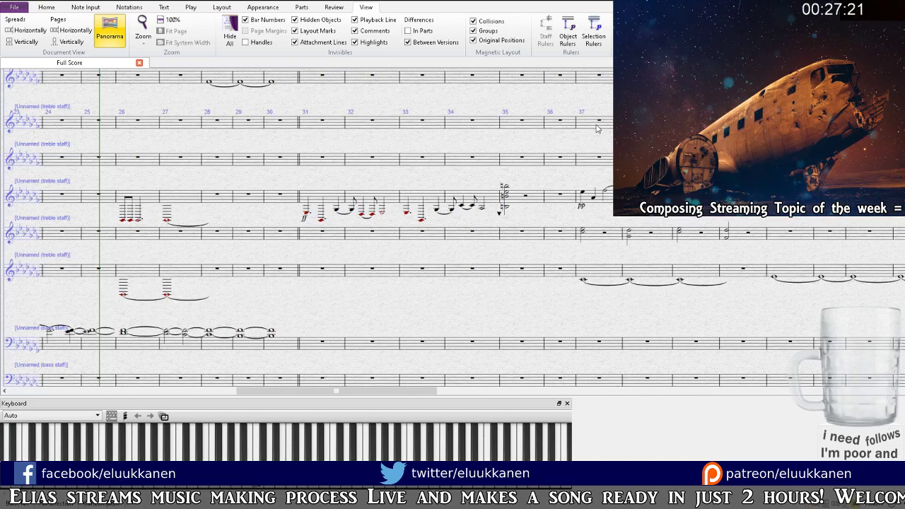
Step: Play the score from bar 25 into bar 35, following the treble and bass staves to review the copied phrase
key(space)
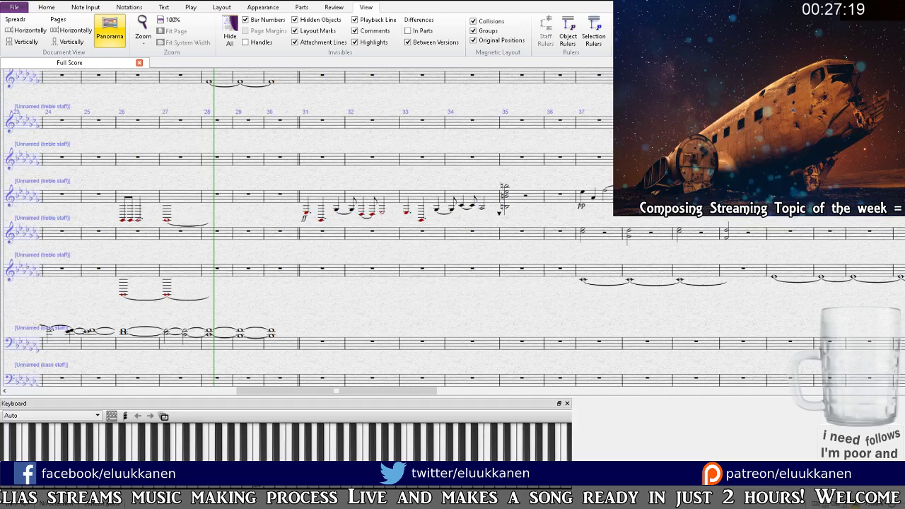
key(space)
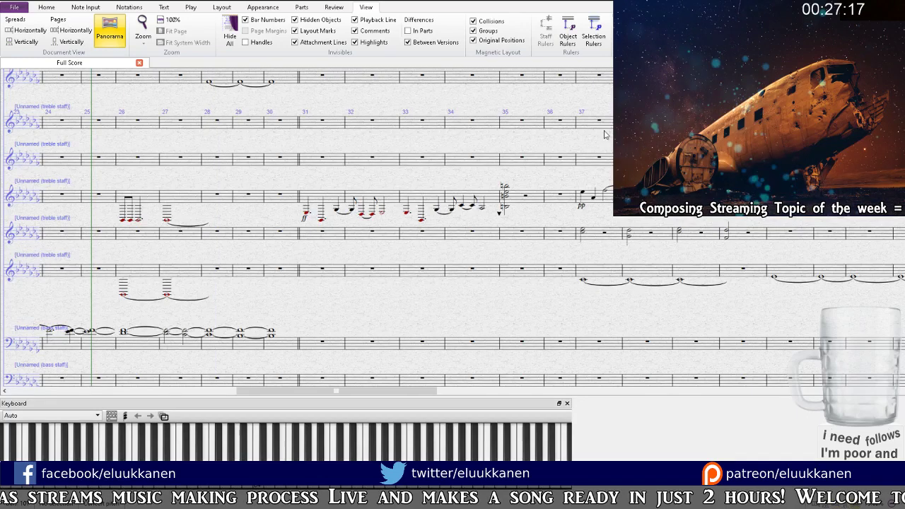
key(space)
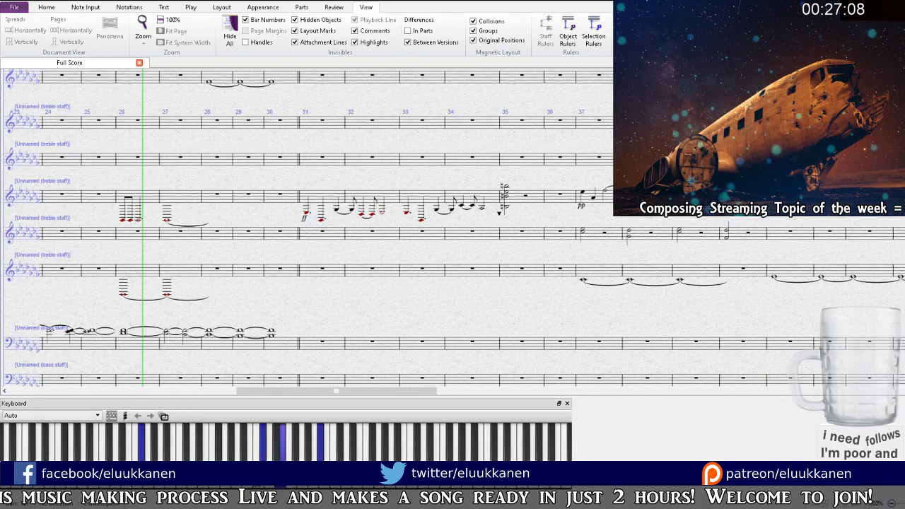
drag(349, 295, 429, 314)
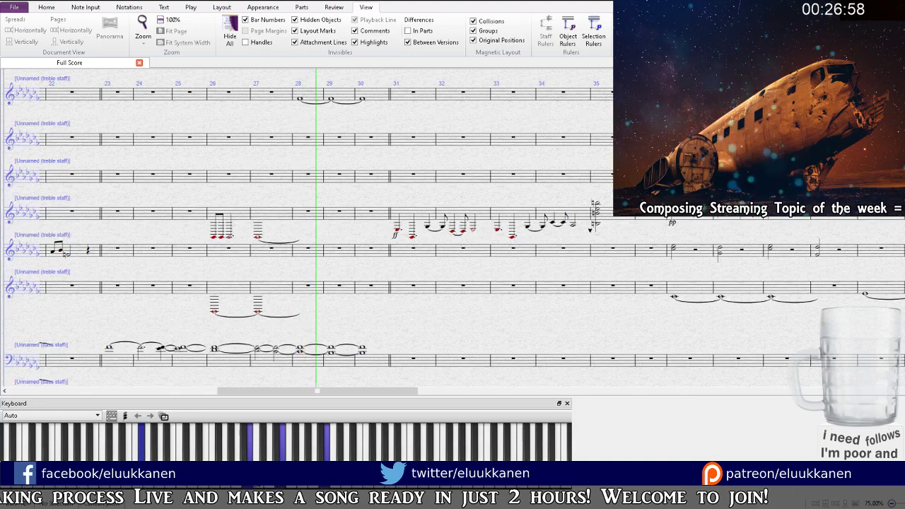
drag(473, 322, 365, 224)
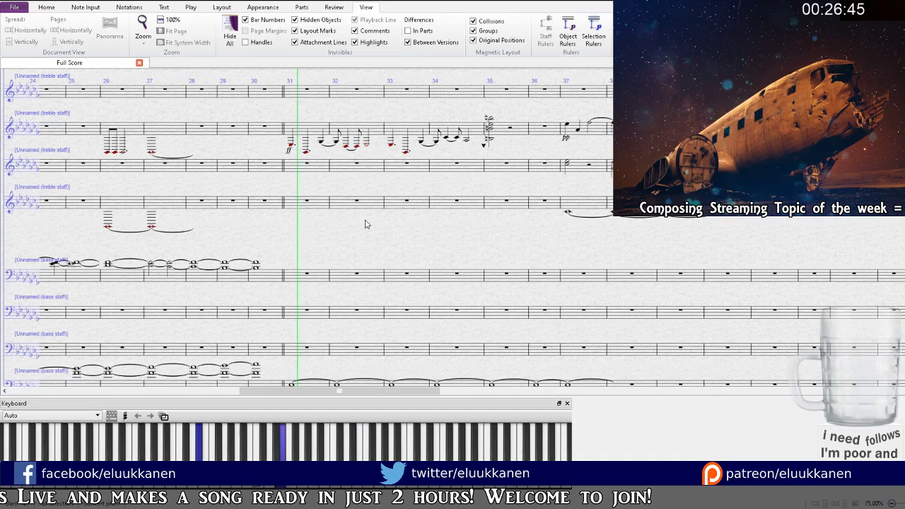
drag(427, 310, 357, 127)
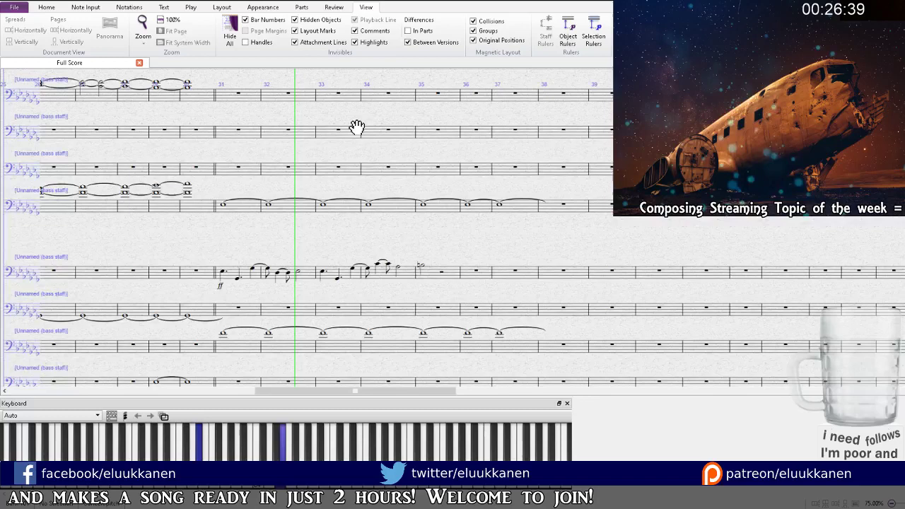
drag(357, 126, 345, 128)
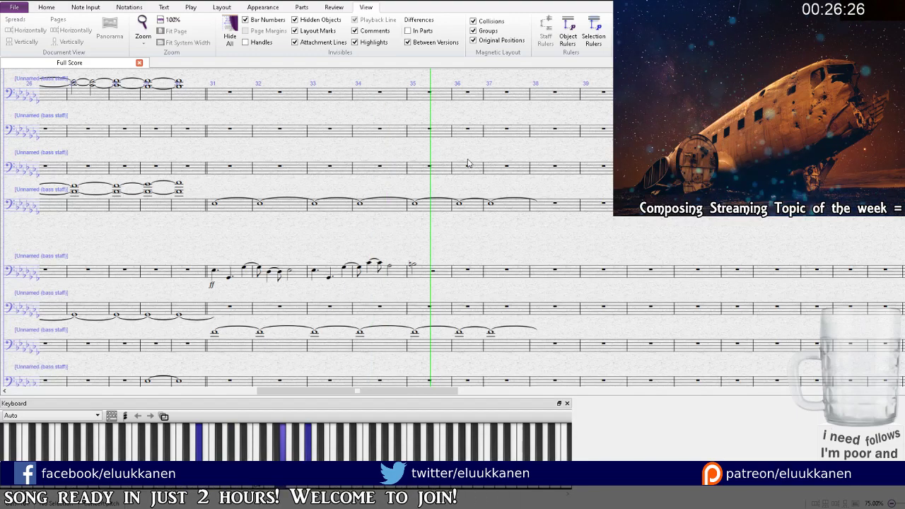
Step: Place tied whole notes in bars 34–37 of the third-lowest bass staff and of the second and third bass staves from the top
drag(467, 164, 429, 112)
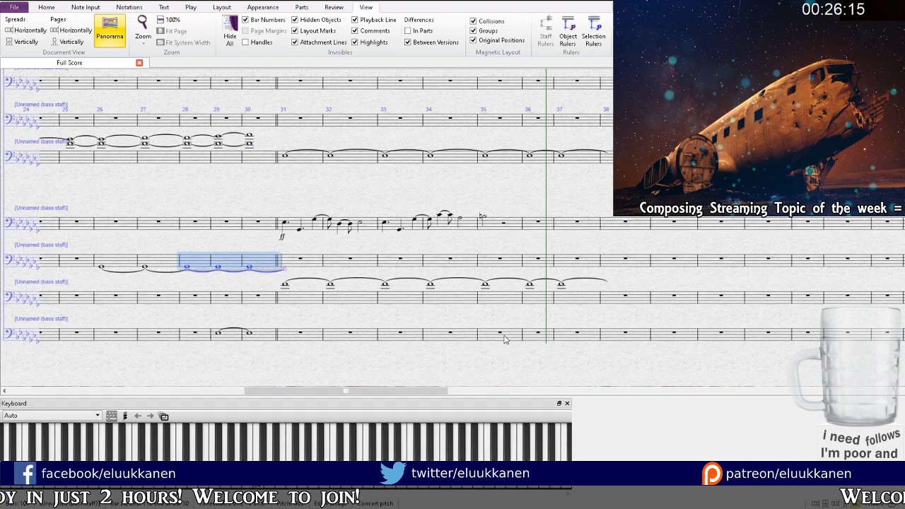
alt+click(500, 266)
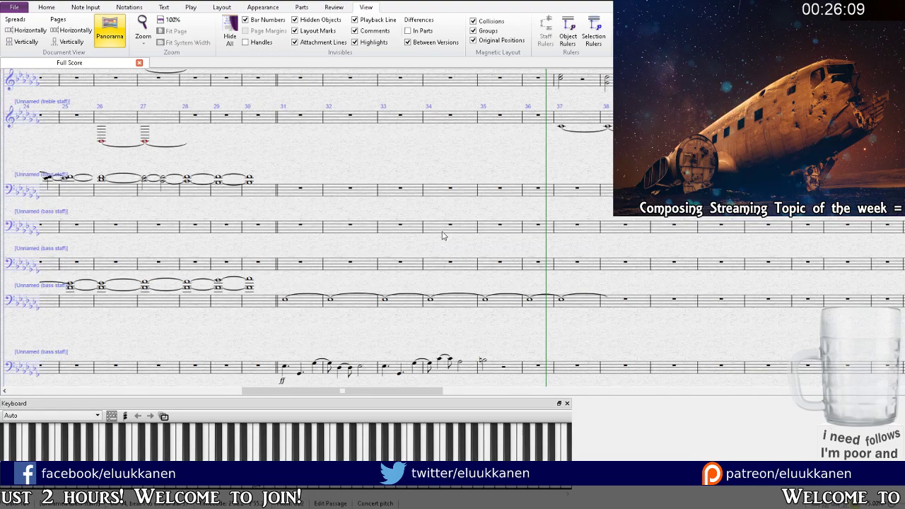
alt+click(443, 235)
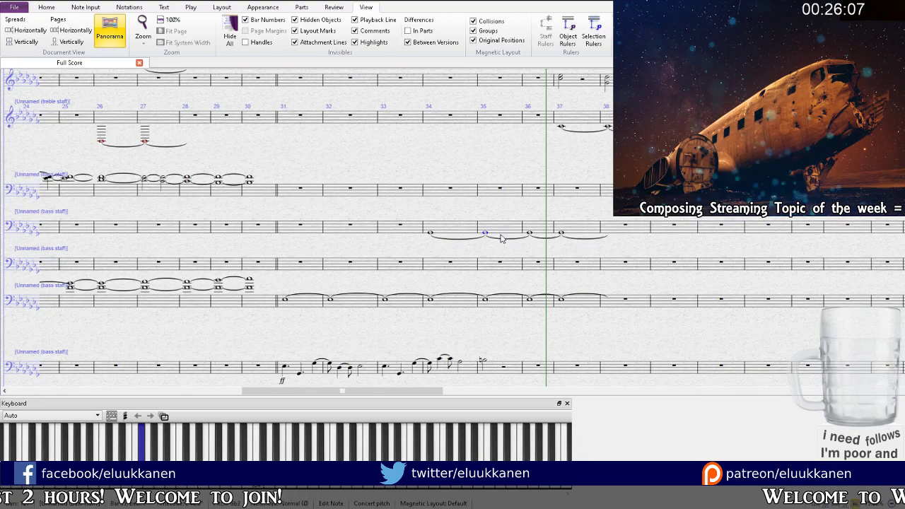
alt+click(477, 271)
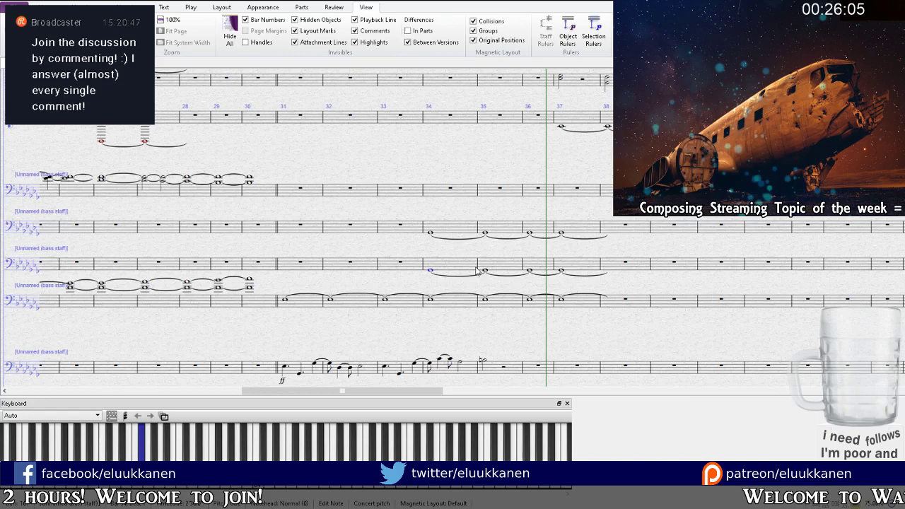
key(Escape)
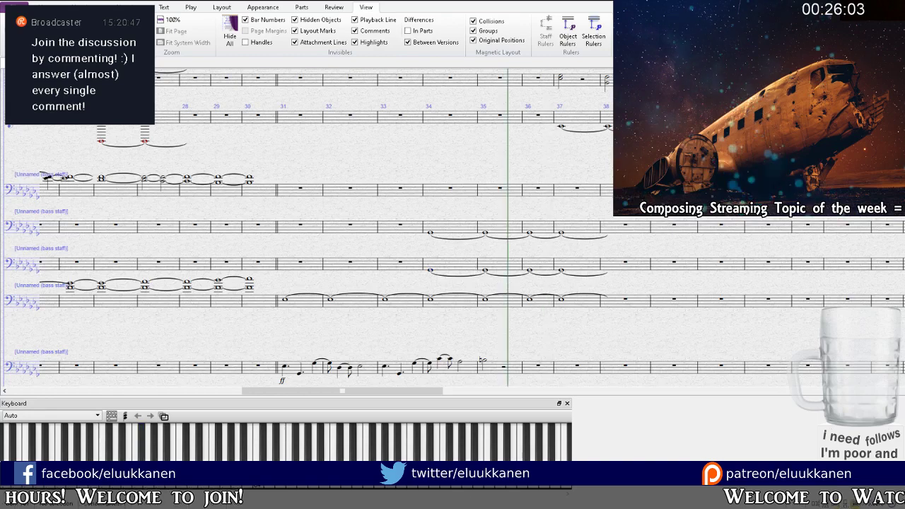
Step: Play the score from bar 34 into bar 39 to review the held bass notes against the treble melody
key(space)
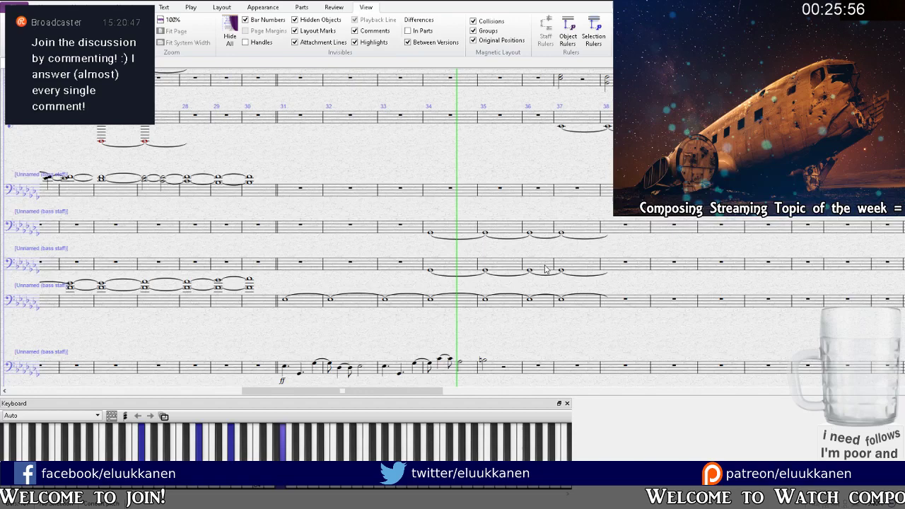
drag(556, 345, 353, 270)
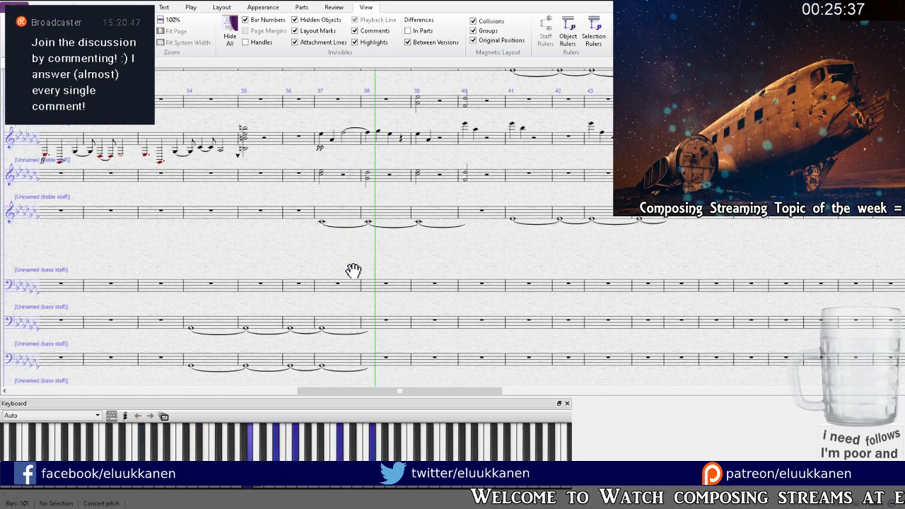
drag(354, 271, 368, 219)
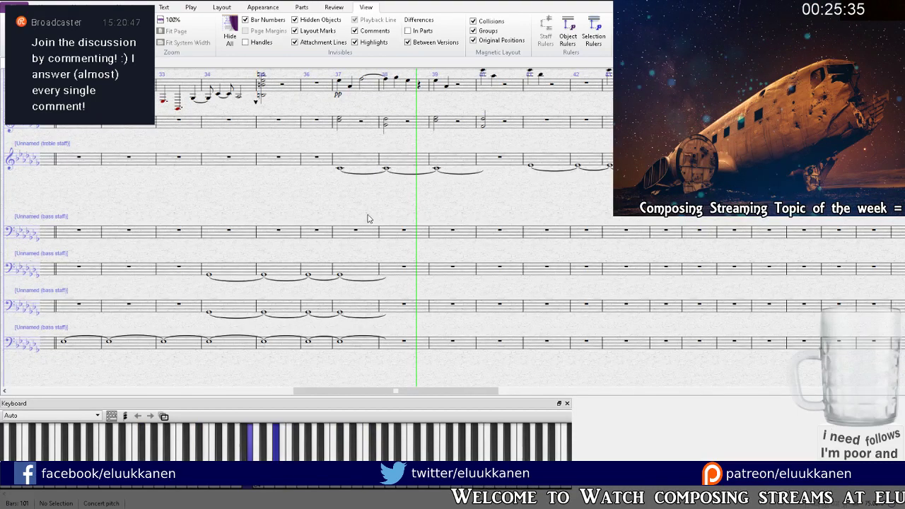
key(space)
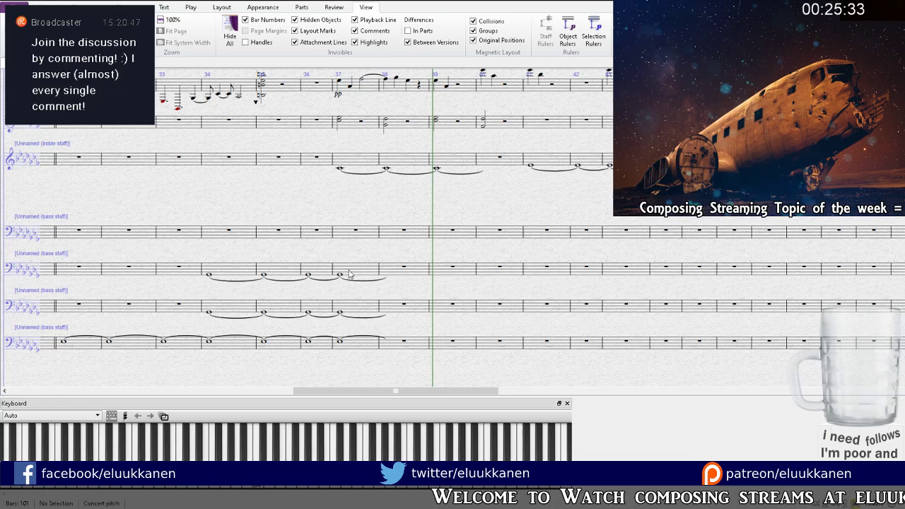
Step: Extend the tied whole notes in the second and third bass staves from bar 38 through bar 44
click(467, 272)
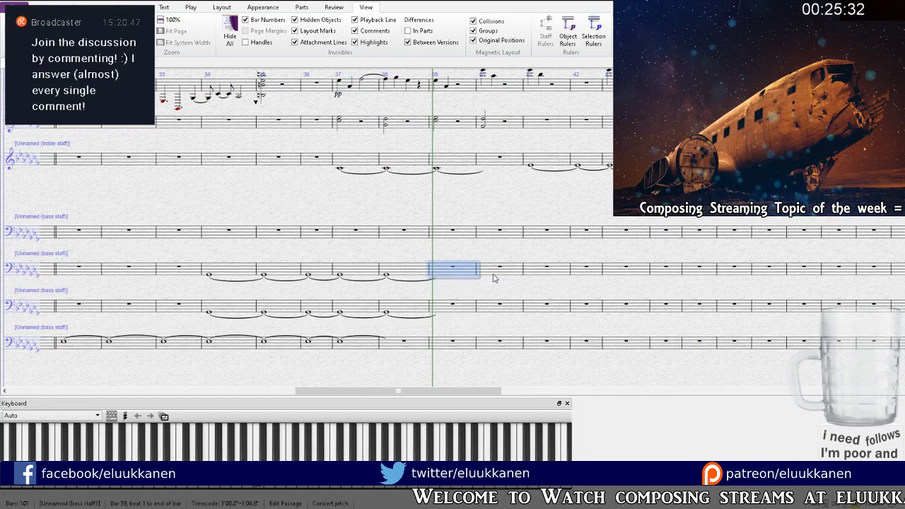
key(ctrl+z)
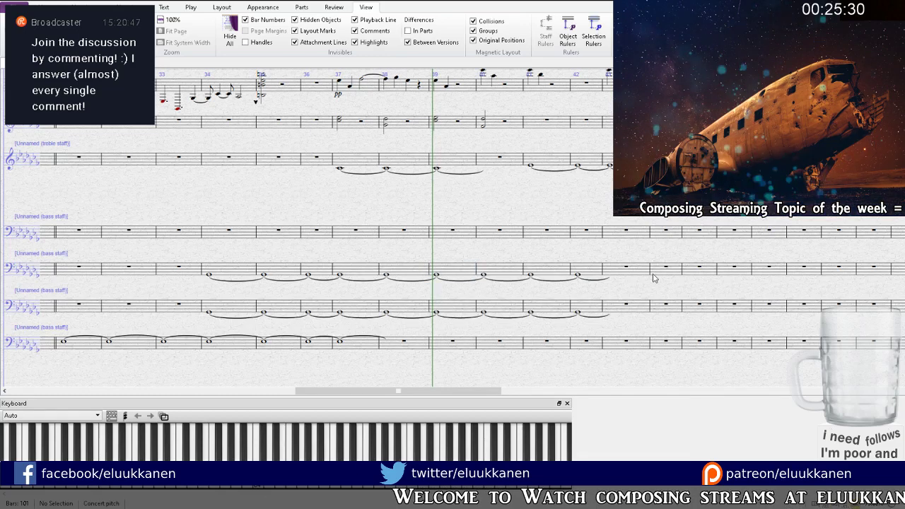
key(ctrl+z)
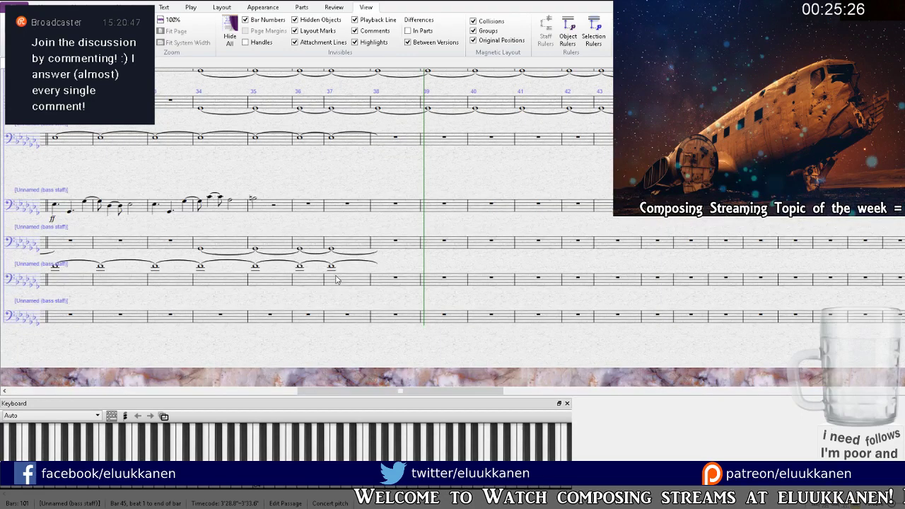
Step: Add held whole notes at bars 39 and 41 in the lowest bass staff and play the section back
click(337, 281)
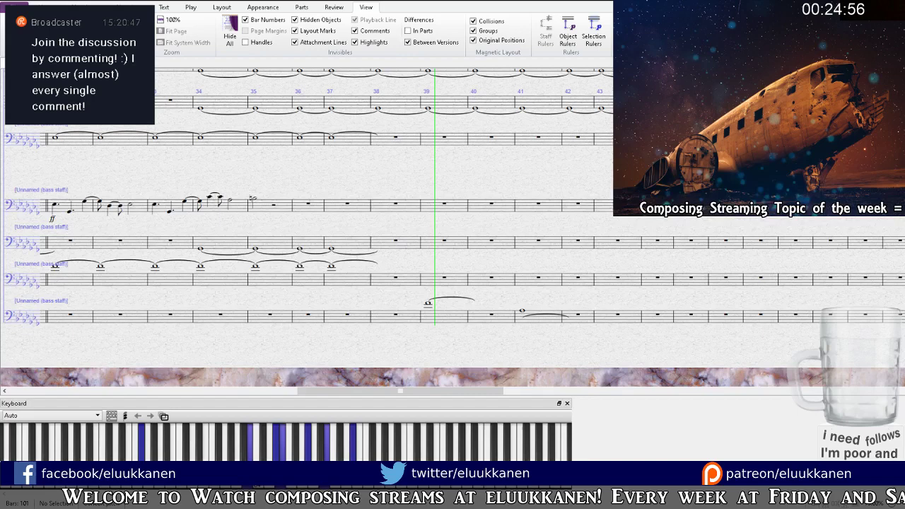
drag(458, 267, 349, 264)
drag(434, 128, 450, 184)
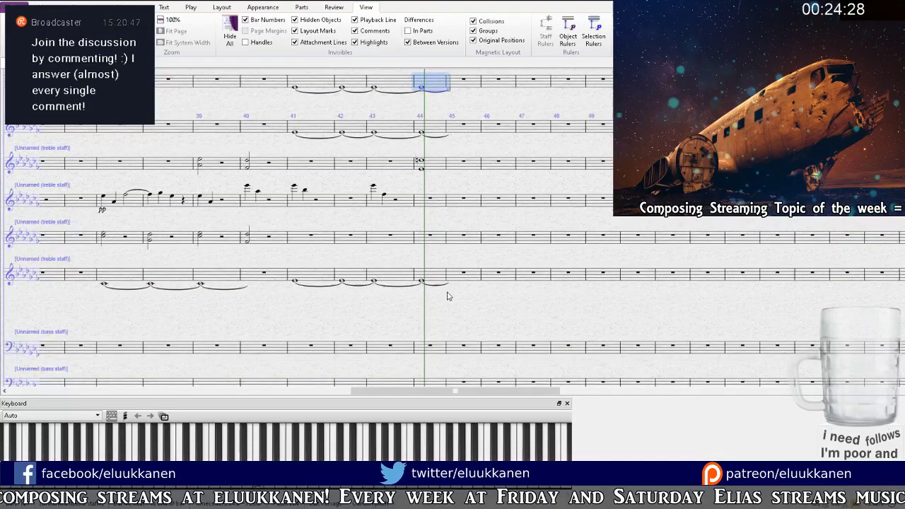
Step: Add a held note to bar 44 of the first bass staff and build a held three-note chord in the fourth
scroll(447, 297, down, 5)
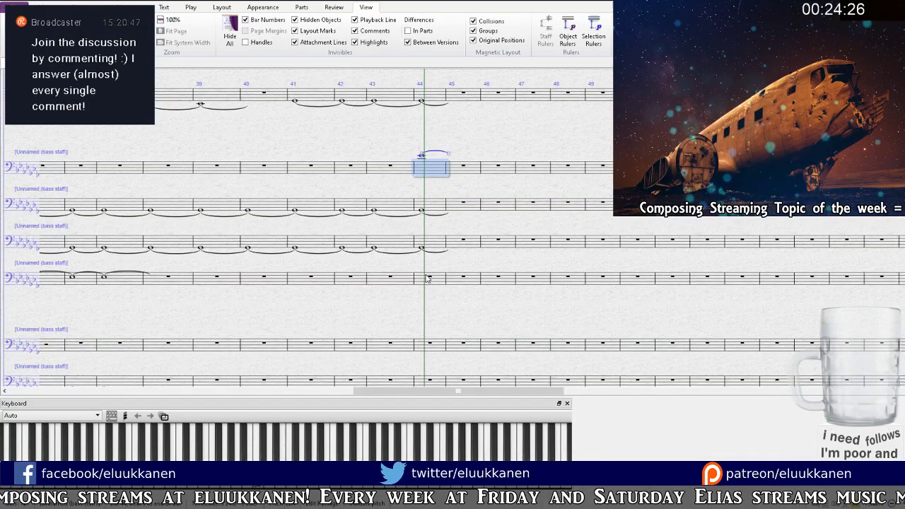
alt+click(424, 278)
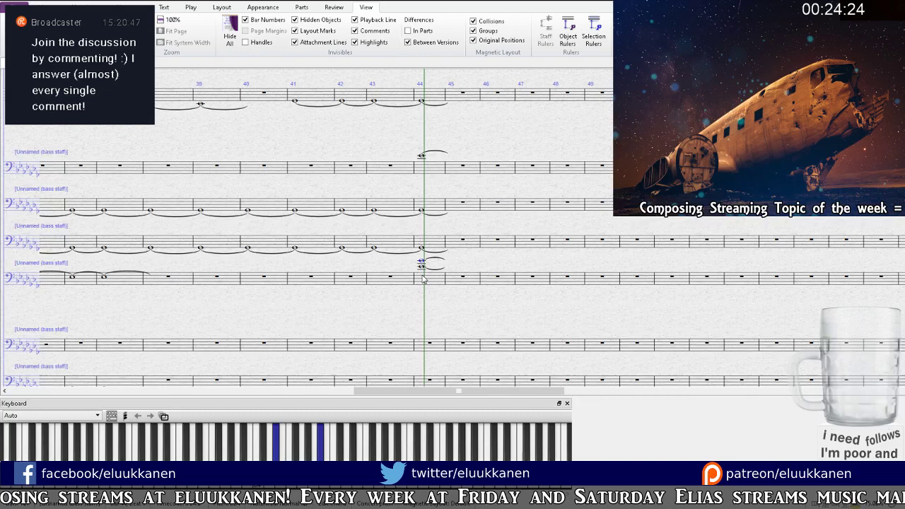
click(424, 286)
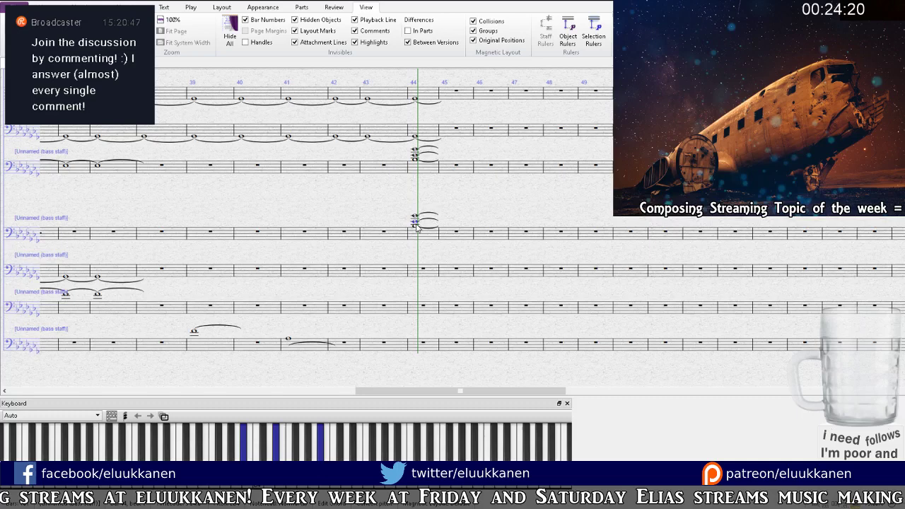
Step: Replace the bar 44 chord in the fourth-lowest bass staff with the treble melody across bars 38–44, lowered an octave and without its pp marking
click(416, 239)
key(Delete)
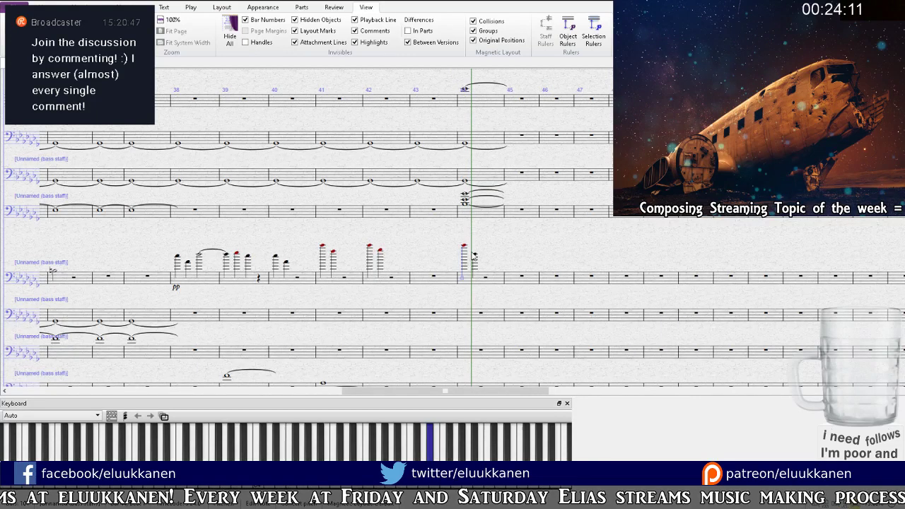
drag(170, 271, 222, 289)
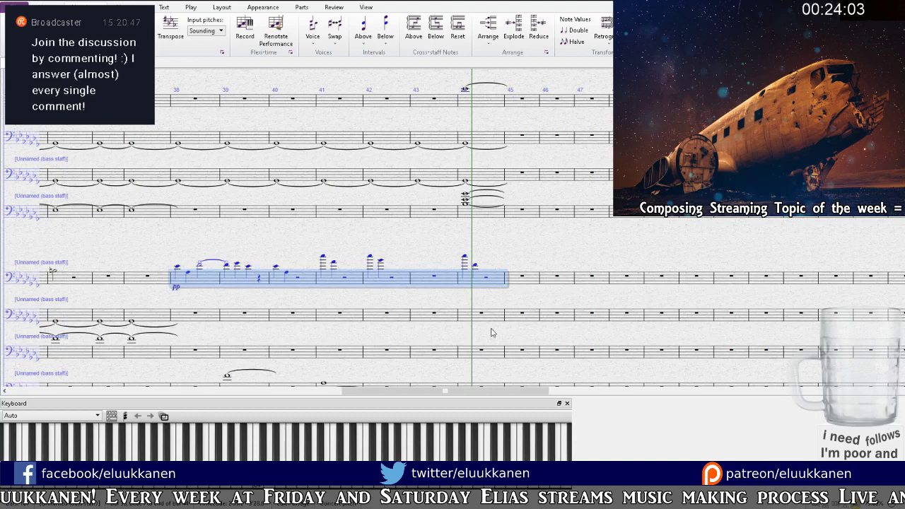
click(200, 268)
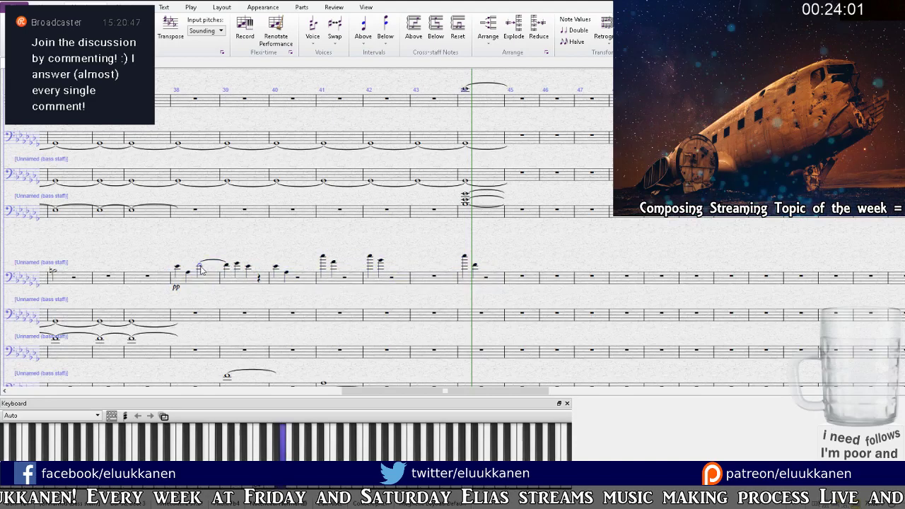
key(Escape)
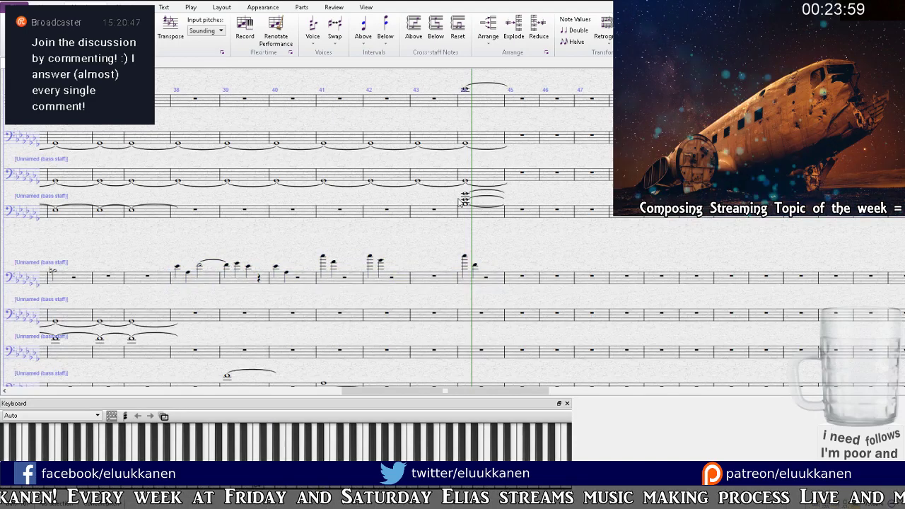
Step: Copy the tied whole notes of bars 40–43 from the third bass staff into the same bars of the third-lowest bass staff
drag(370, 218, 384, 168)
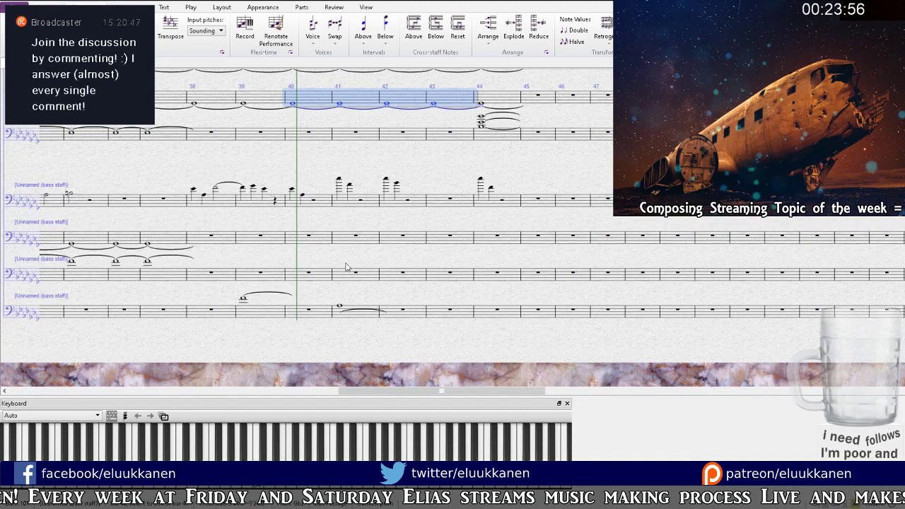
alt+click(338, 246)
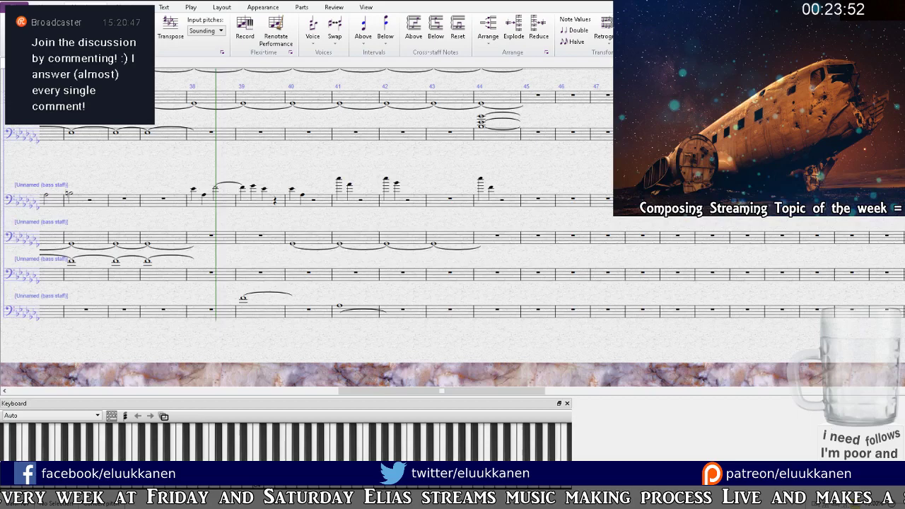
Step: Play the score from bar 38 to bar 45, following the bass and treble staves to review the added melody
key(space)
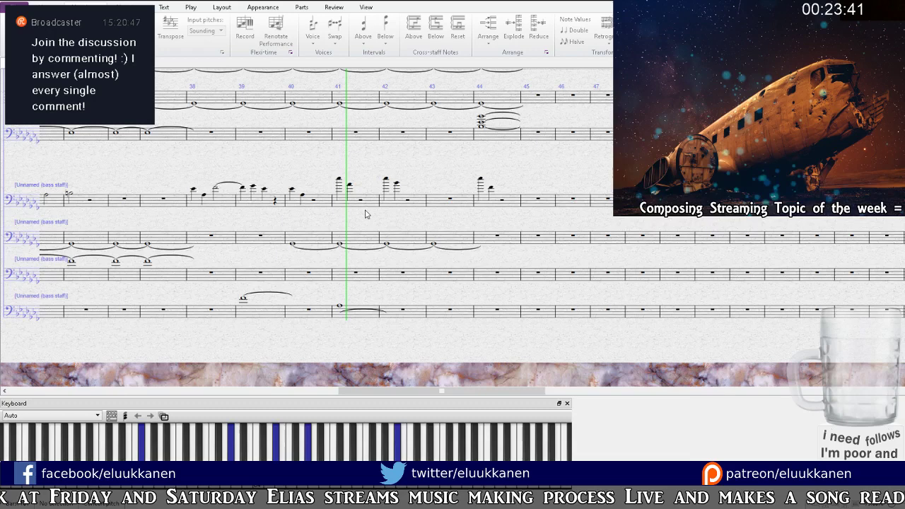
drag(371, 217, 417, 375)
drag(421, 192, 407, 420)
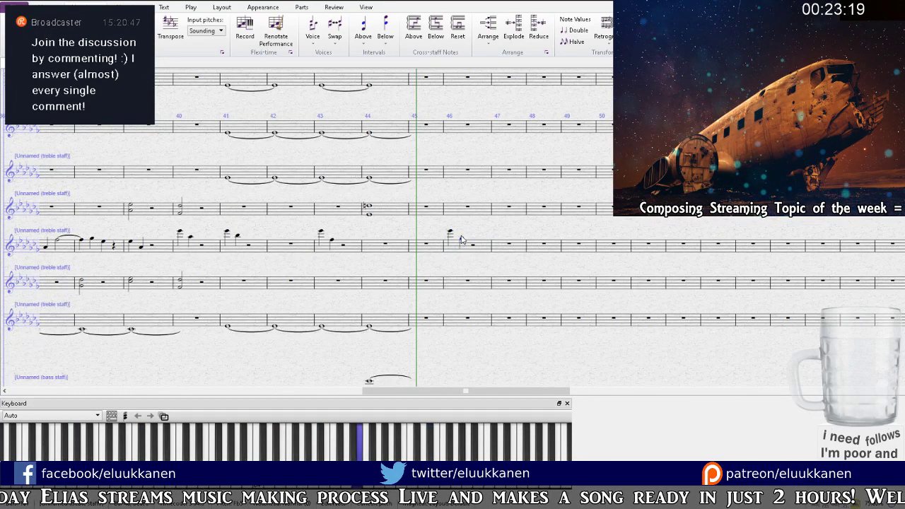
Step: Extend the bar 44 chord in the fourth bass staff with tied whole notes in bars 45–46, and play the score past that point
click(461, 238)
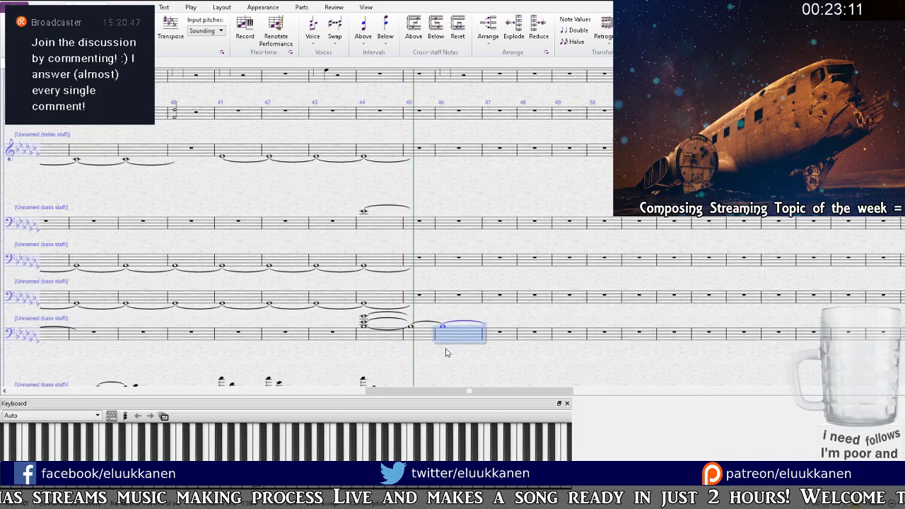
key(space)
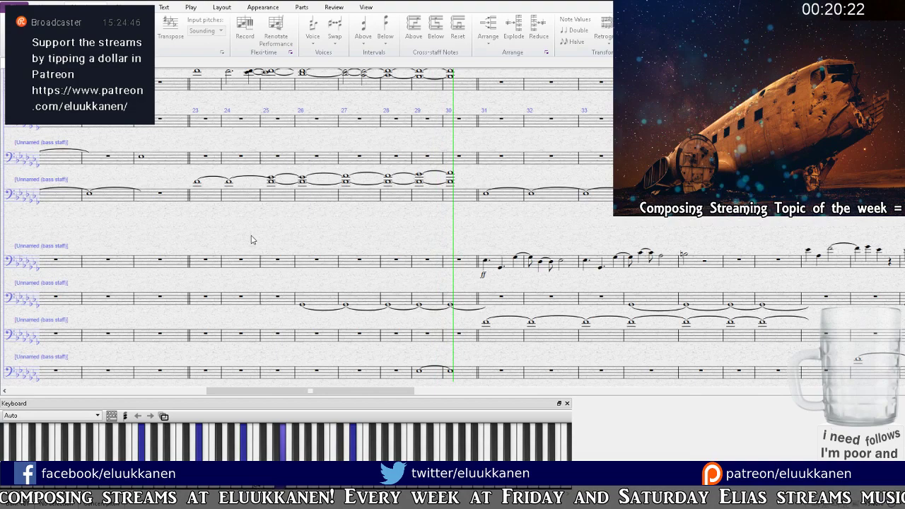
scroll(222, 162, down, 2)
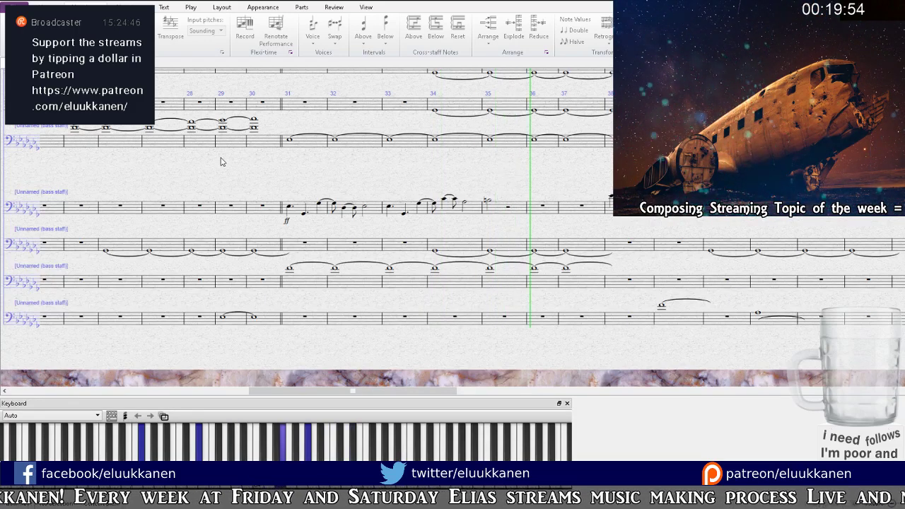
drag(545, 188, 321, 222)
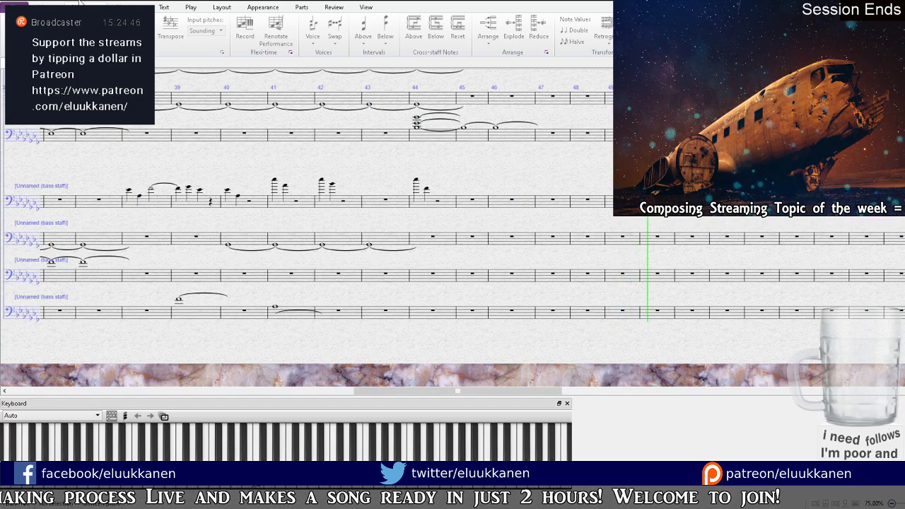
click(191, 7)
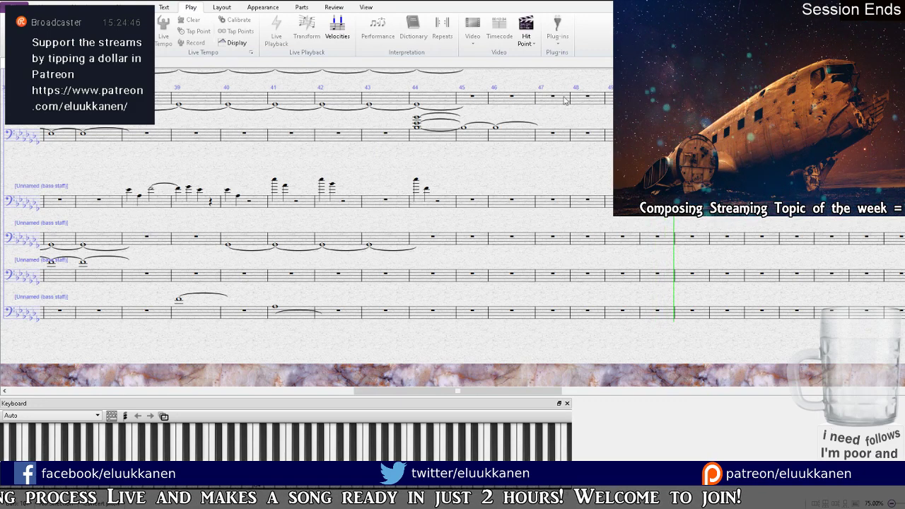
key(space)
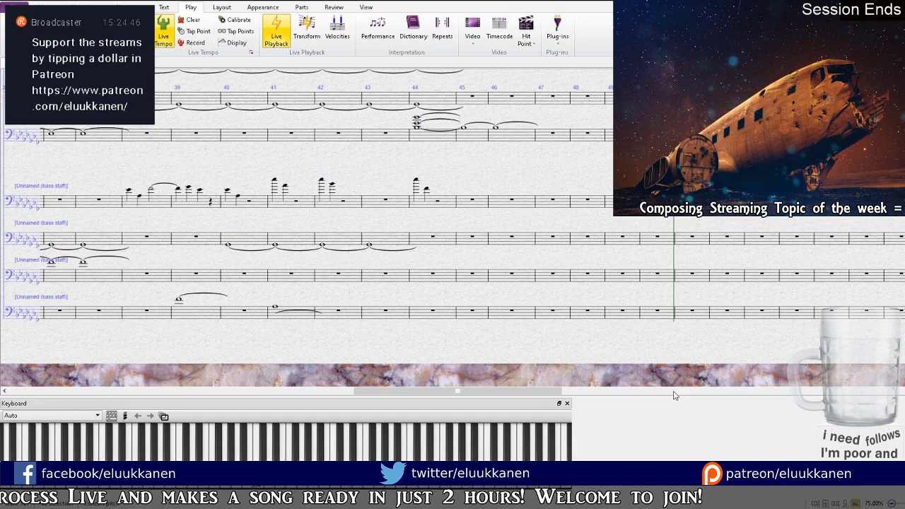
scroll(481, 392, left, 5)
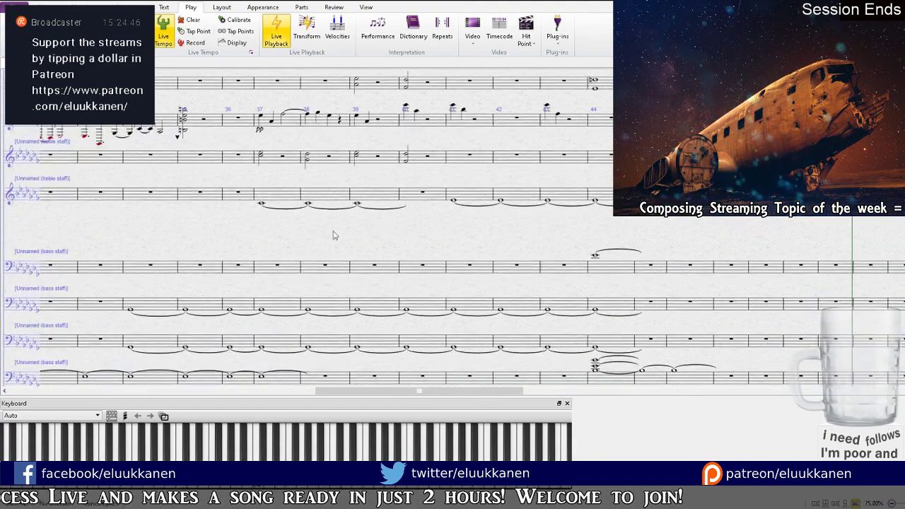
scroll(592, 373, up, 3)
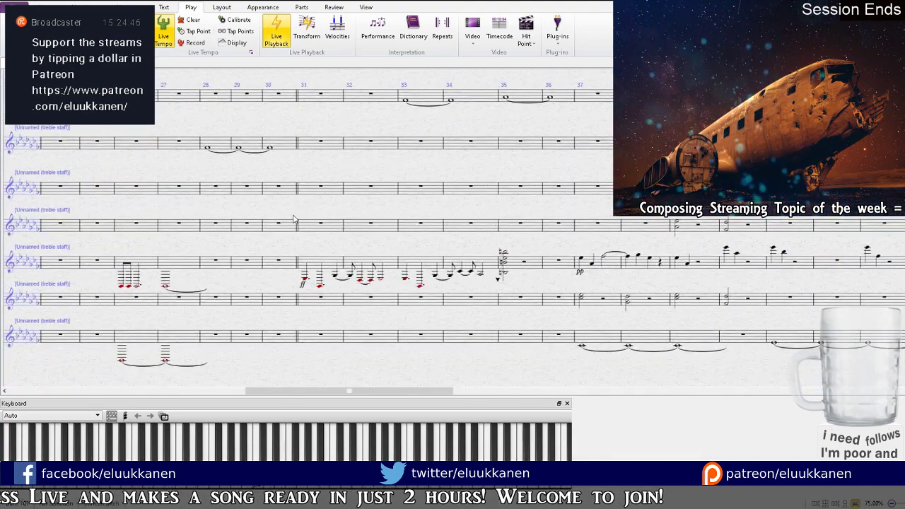
drag(251, 192, 607, 337)
drag(252, 220, 486, 206)
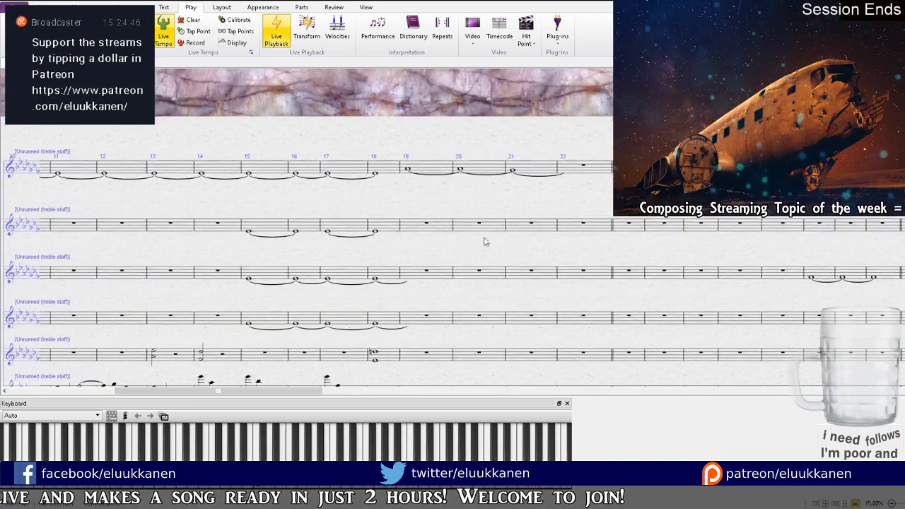